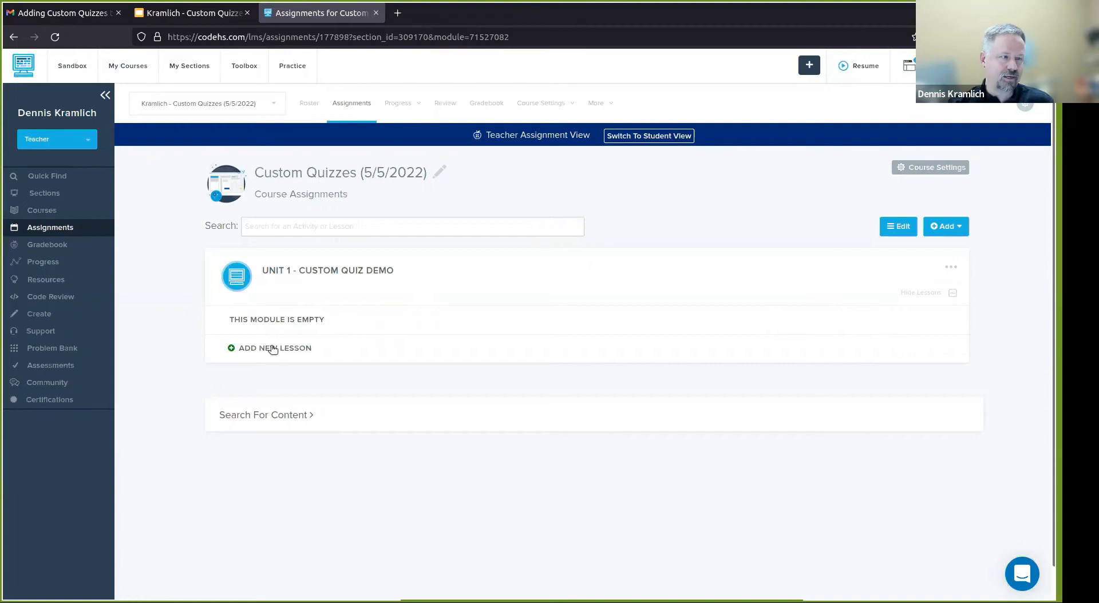
# Step: Create a lesson titled "Custom Quiz Demo 1" in the Unit 1 - Custom Quiz Demo module
pyautogui.click(273, 348)
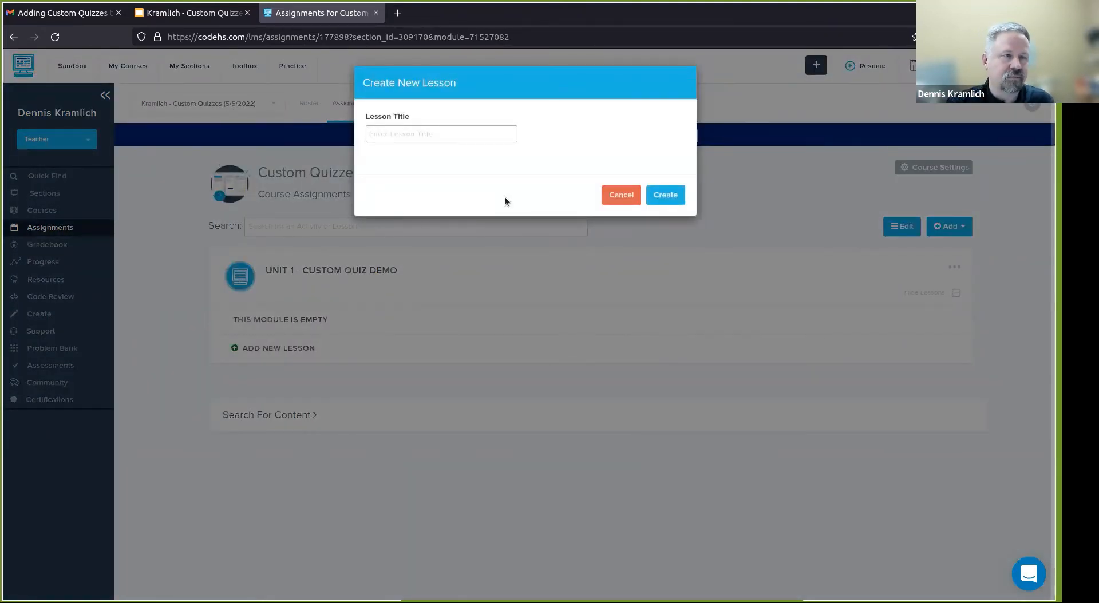
pyautogui.click(481, 137)
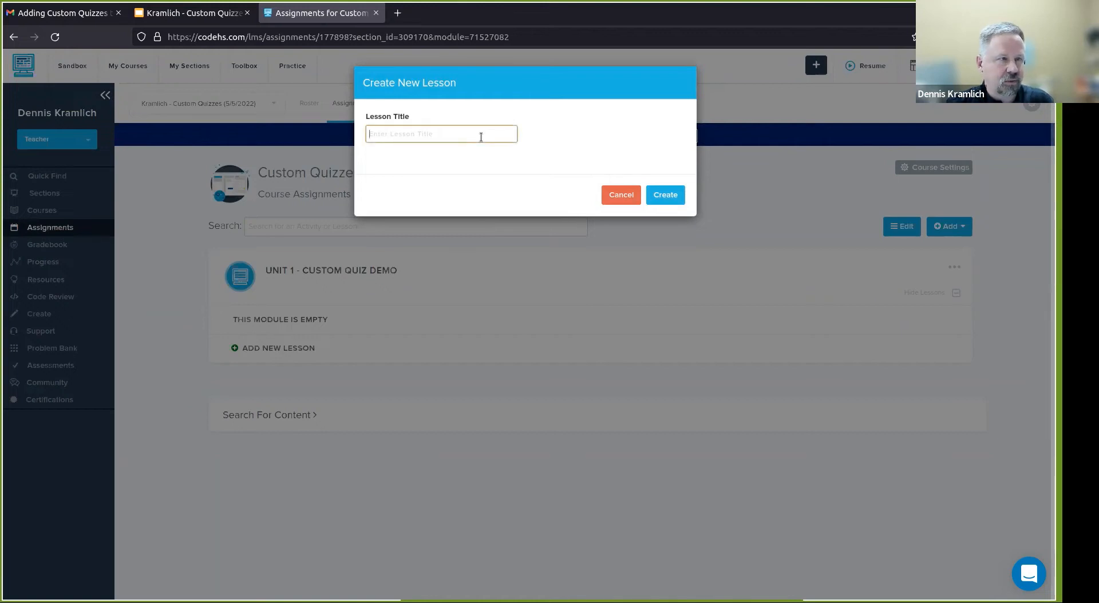
pyautogui.write('Custom Qu')
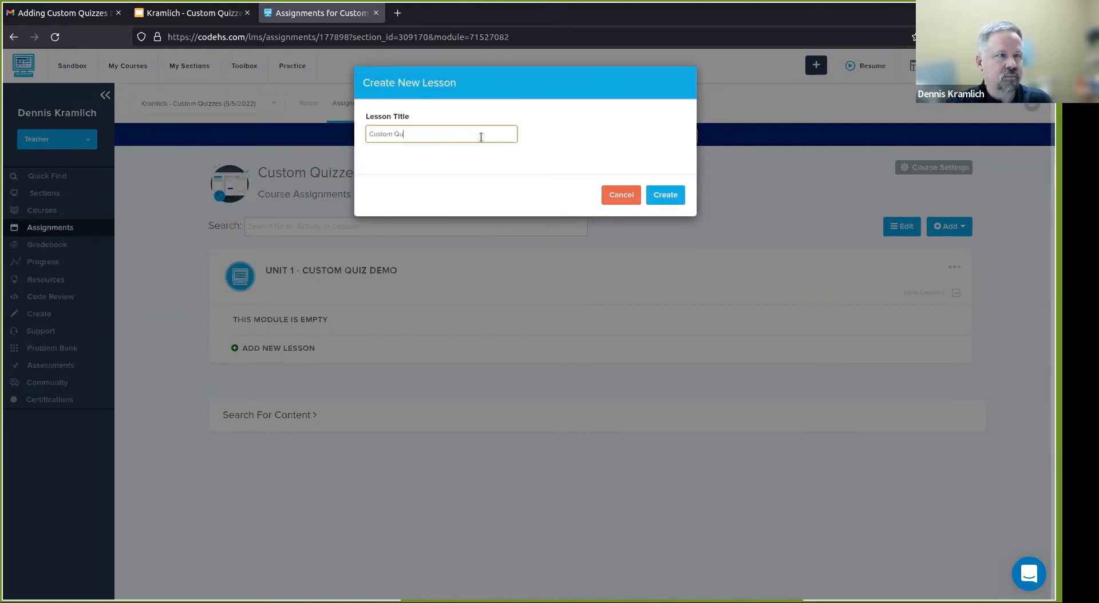
pyautogui.write('iz Demo 1')
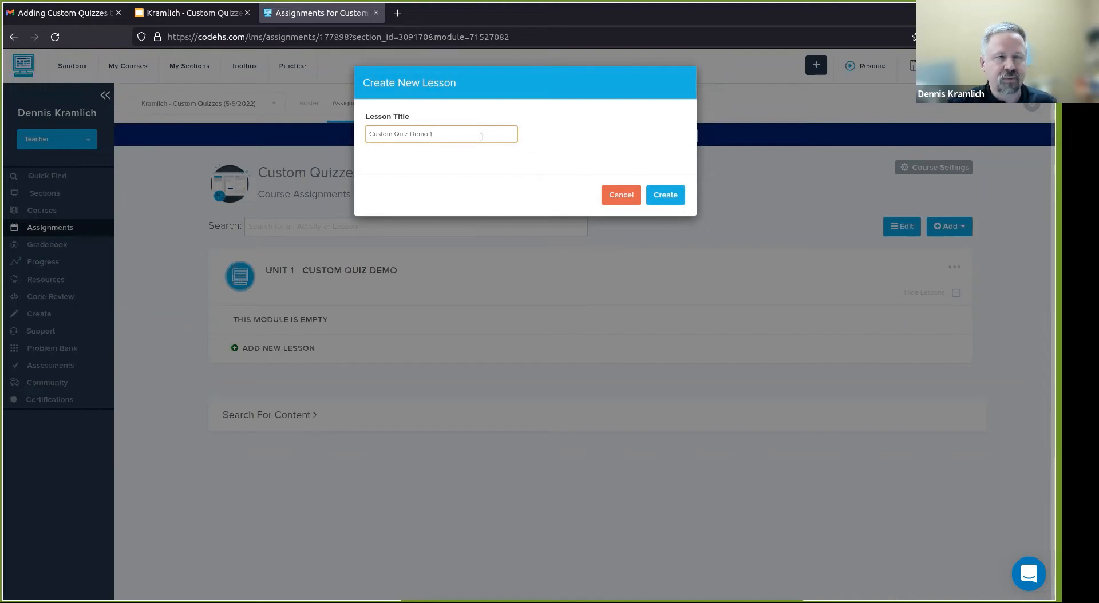
pyautogui.click(668, 197)
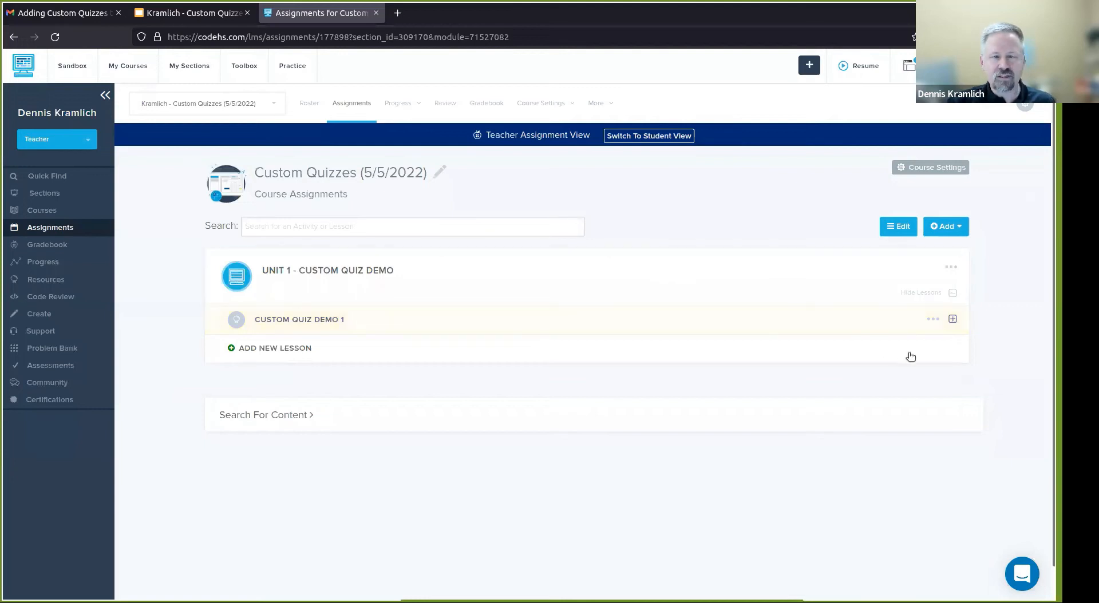
# Step: Add a new assignment of type Quiz to the Custom Quiz Demo 1 lesson and title it "Quiz 1"
pyautogui.click(953, 321)
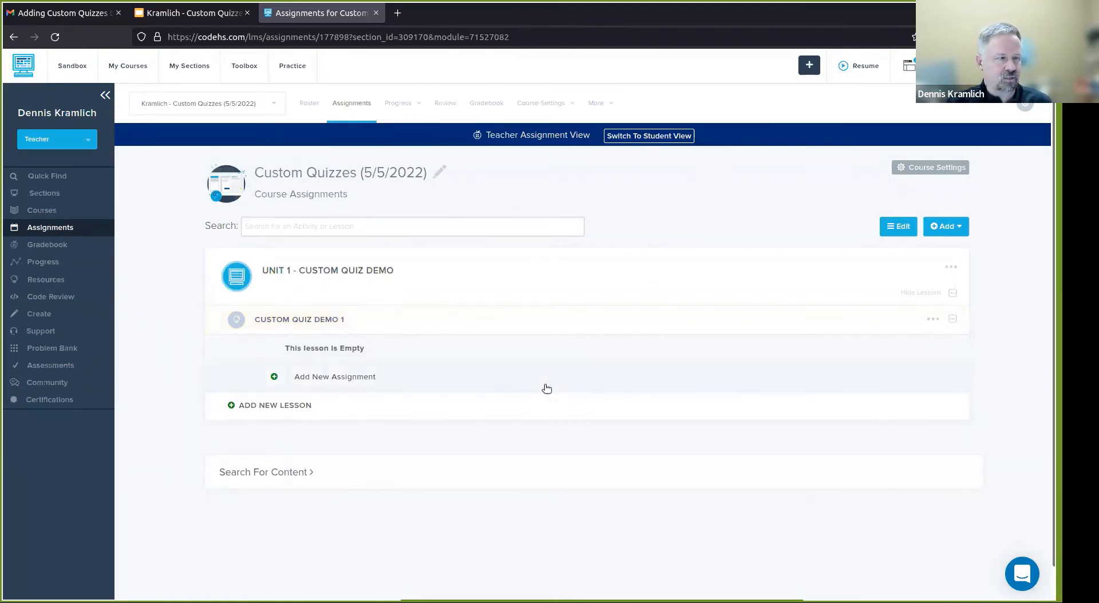
pyautogui.click(344, 378)
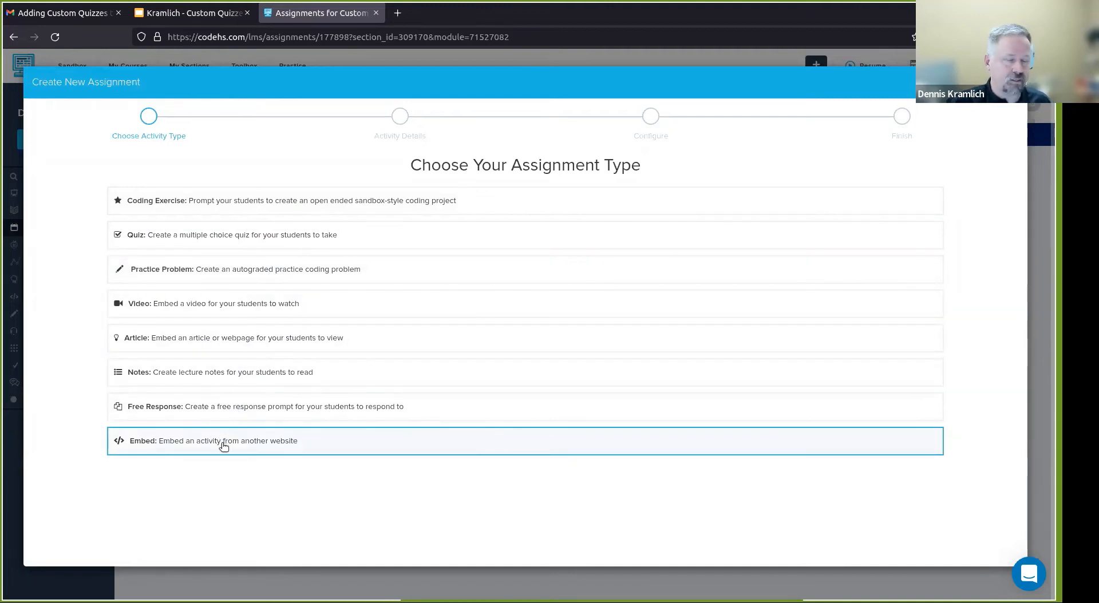
pyautogui.click(256, 243)
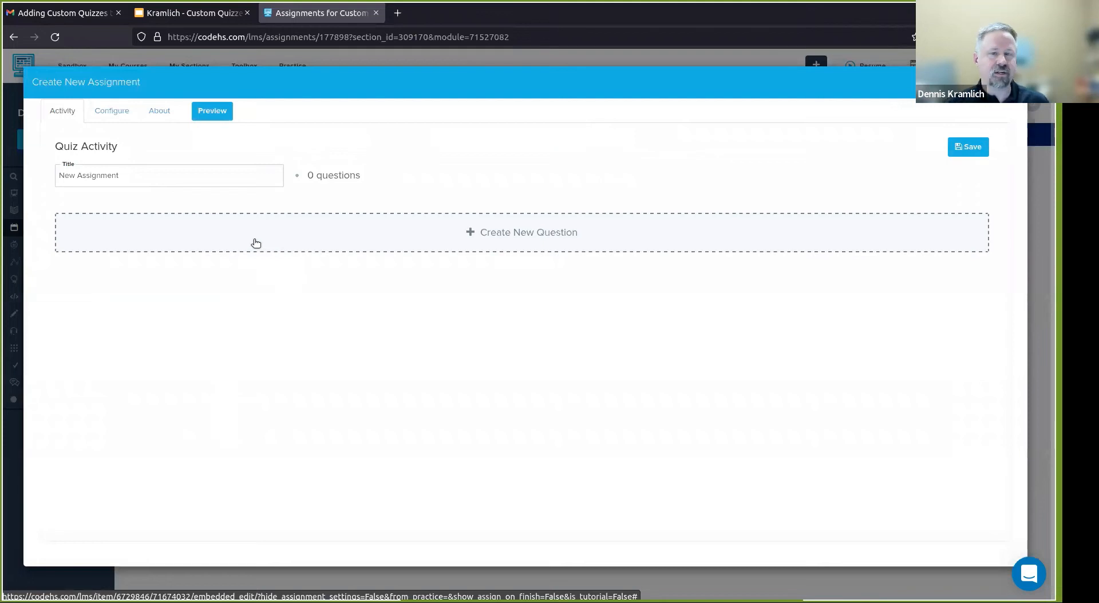
pyautogui.click(137, 176)
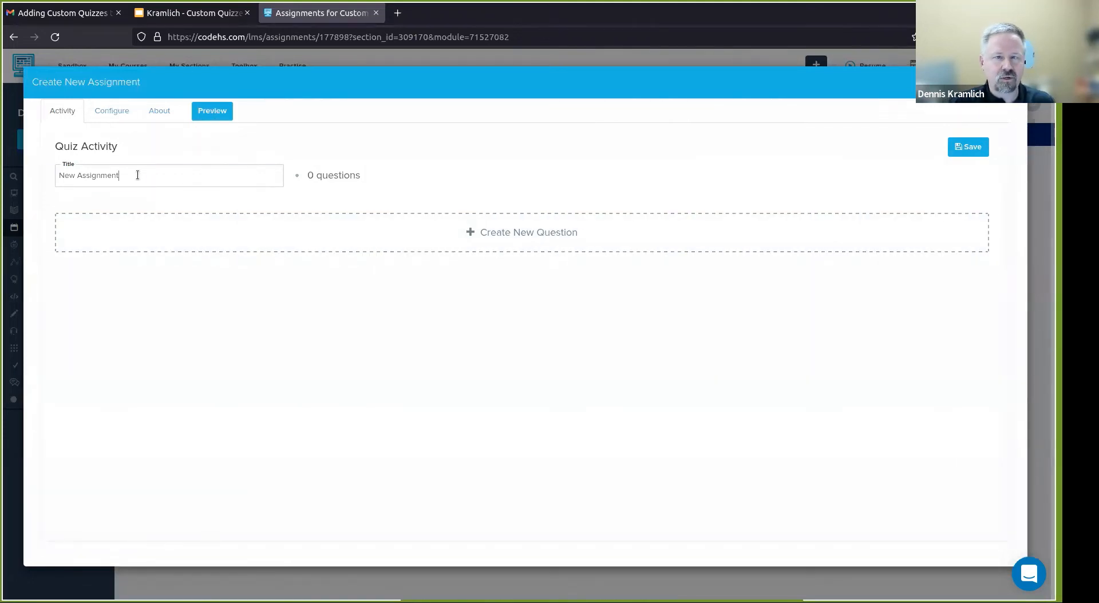
pyautogui.moveTo(137, 175); pyautogui.dragTo(40, 163)
pyautogui.write('Quiz 1')
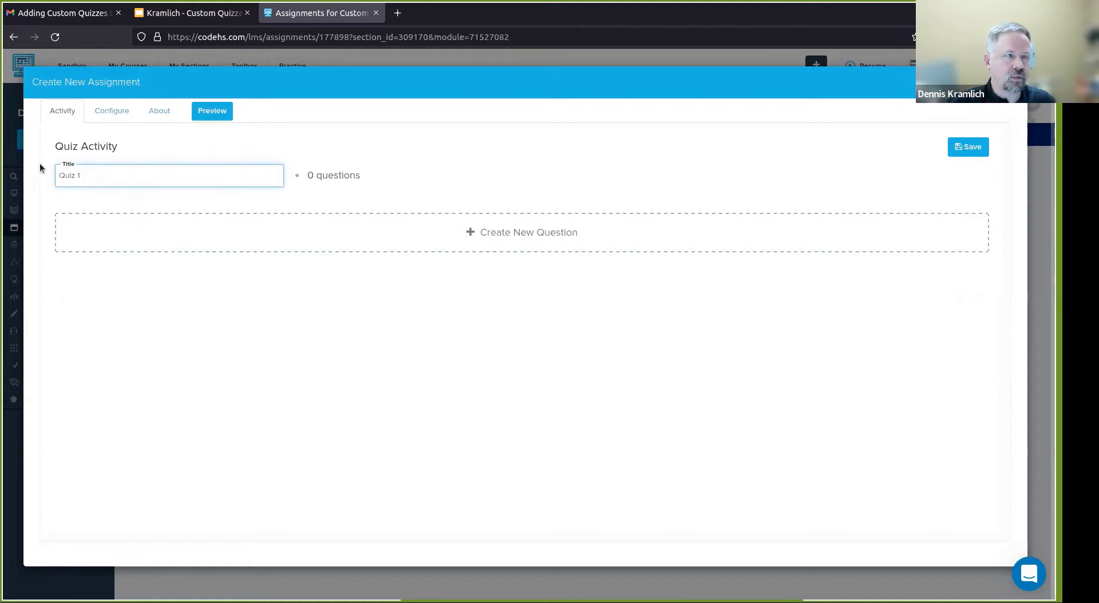
# Step: Start the first quiz question with the text "What does a dog say"
pyautogui.click(487, 233)
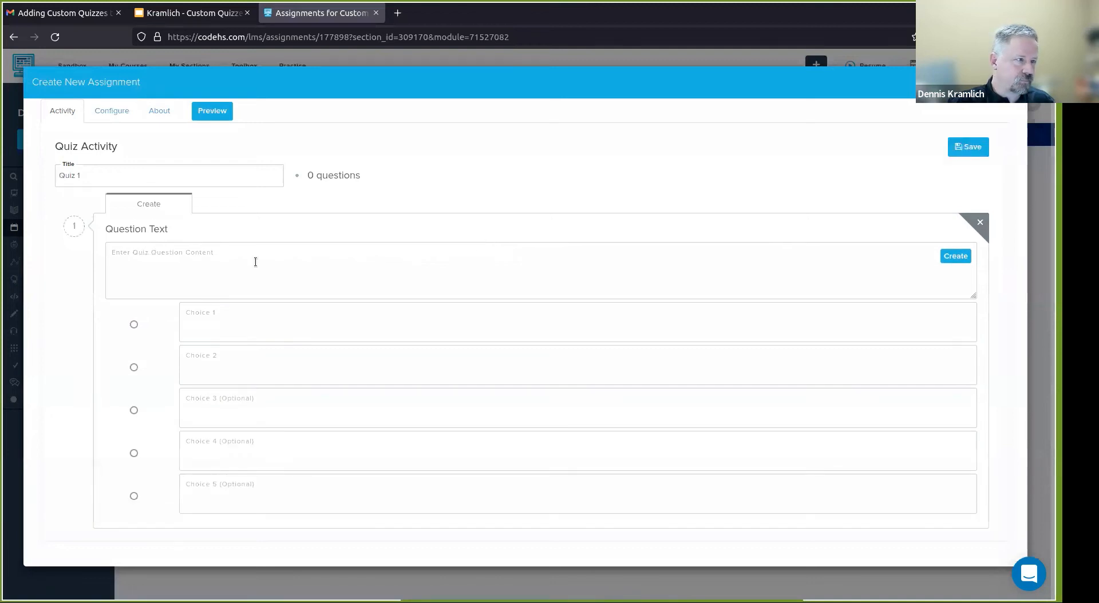
pyautogui.click(188, 259)
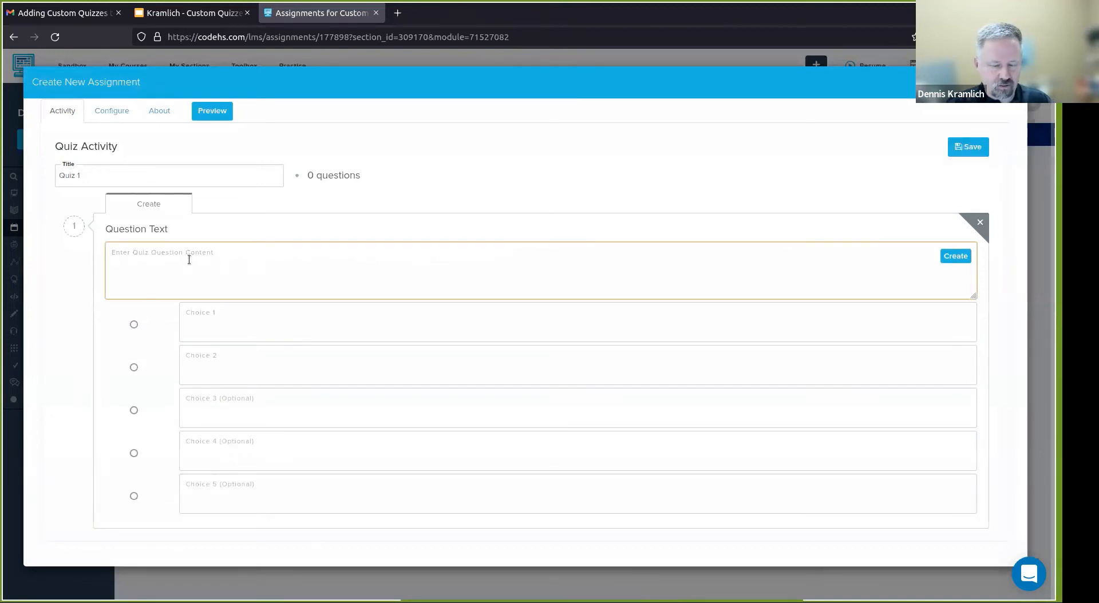
pyautogui.write('What doe')
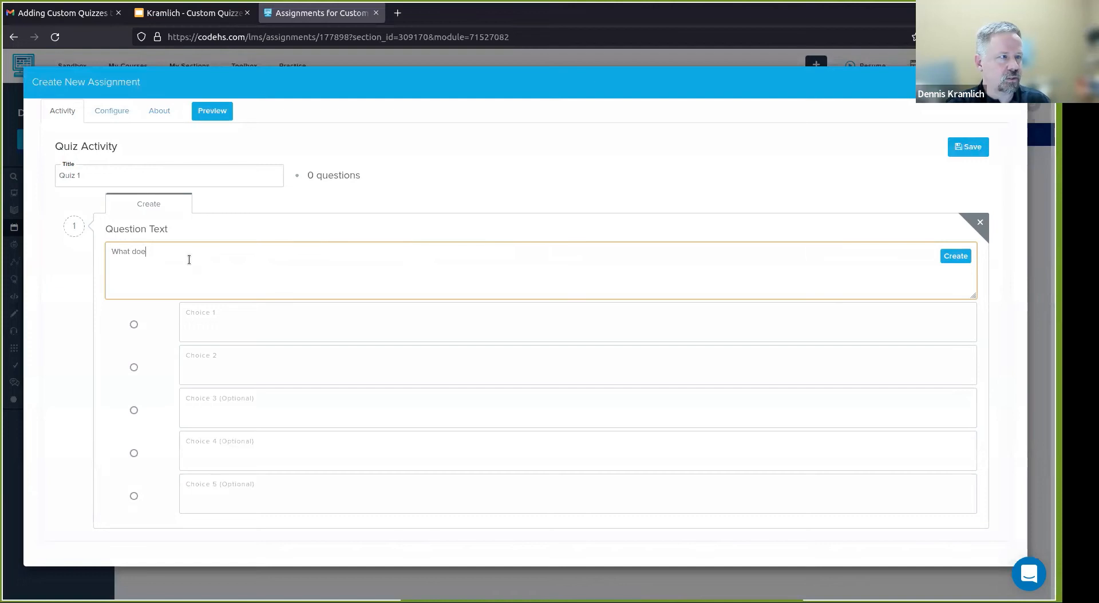
pyautogui.write('s ')
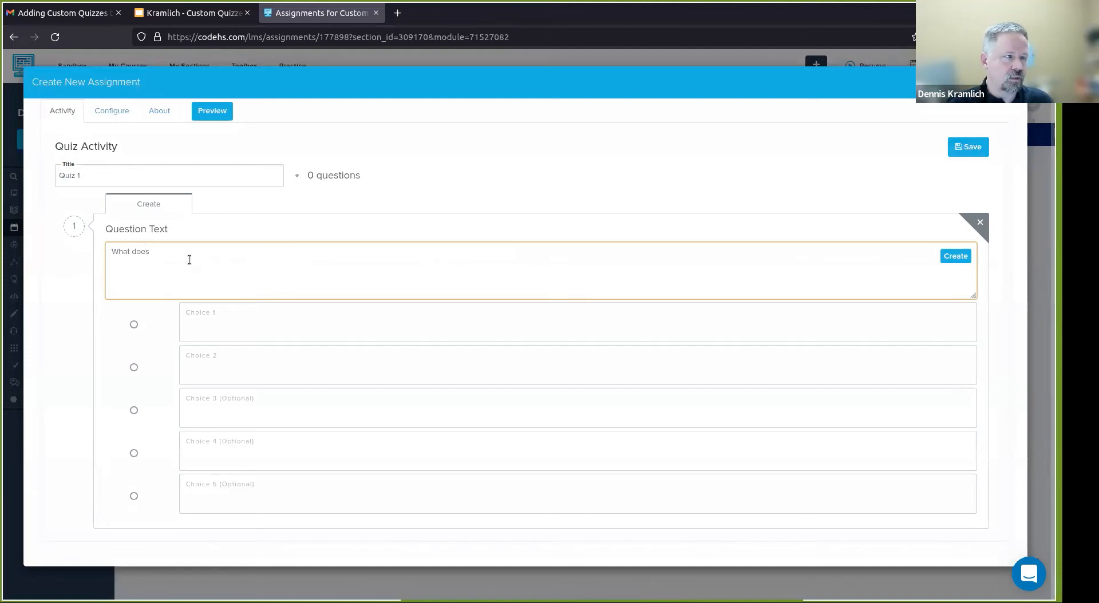
pyautogui.write('java')
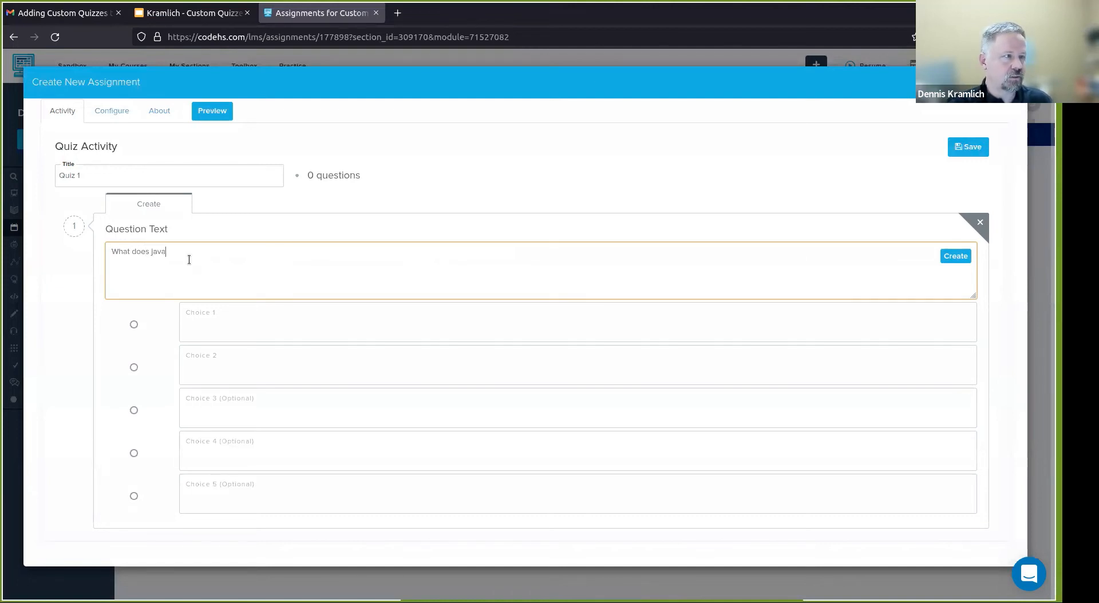
pyautogui.press('BackSpace')
pyautogui.press('BackSpace')
pyautogui.press('BackSpace')
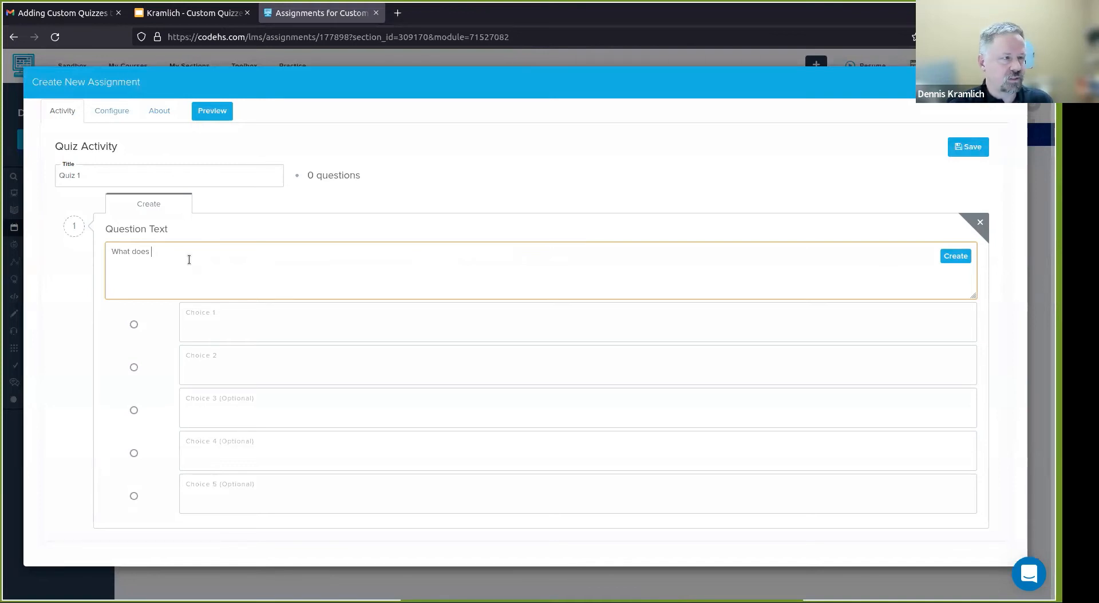
pyautogui.write('a dos')
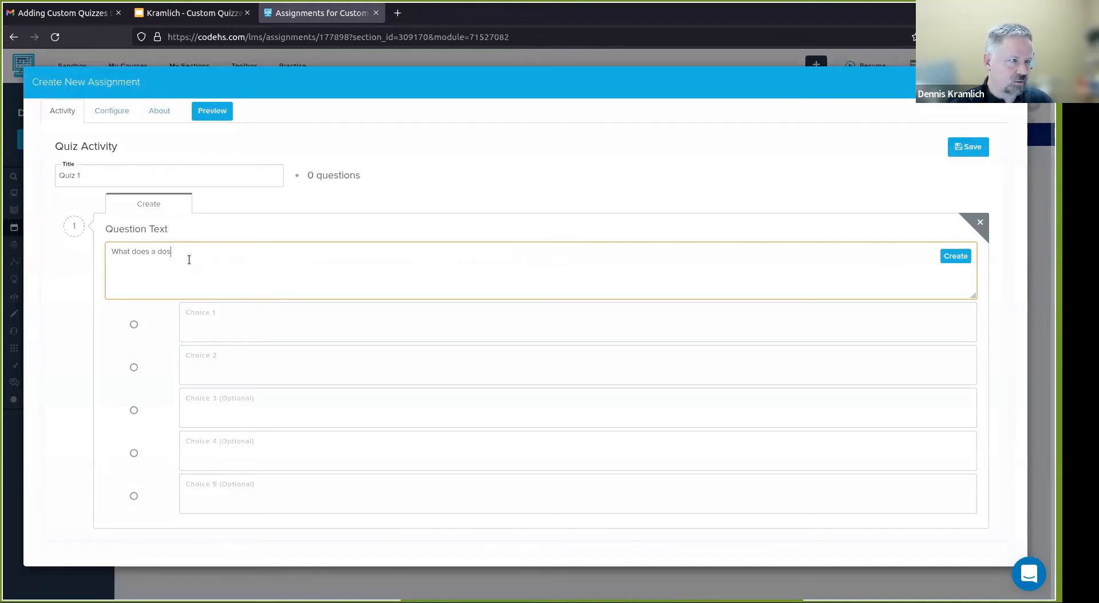
pyautogui.press('BackSpace')
pyautogui.write('g say')
# Step: Create the dog question with the choices "woof", "meow" and "moo", marking "woof" as the correct answer
pyautogui.click(195, 322)
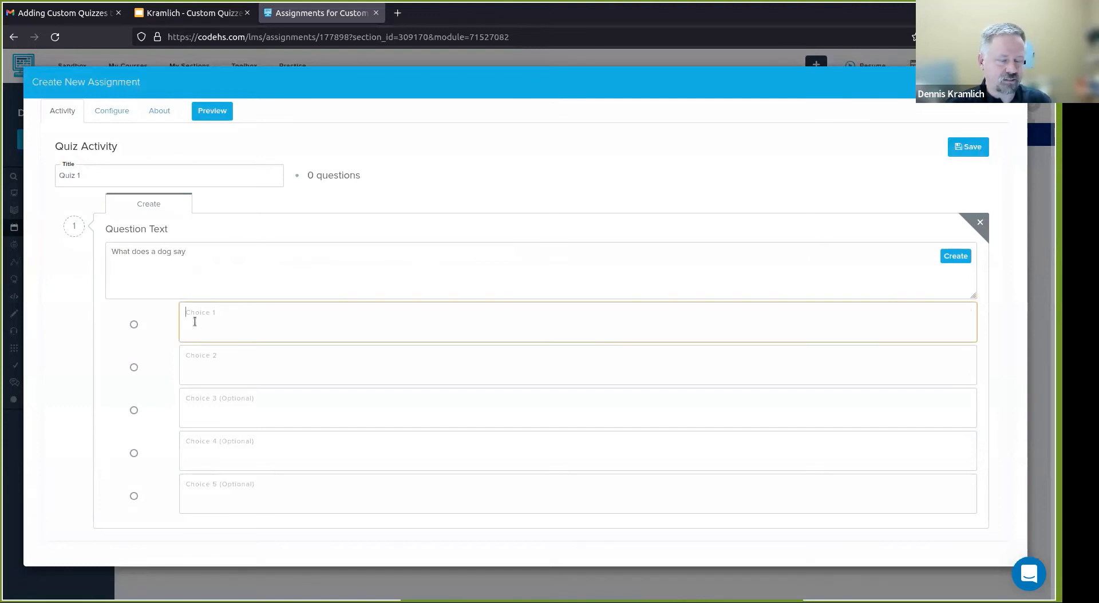
pyautogui.write('woof')
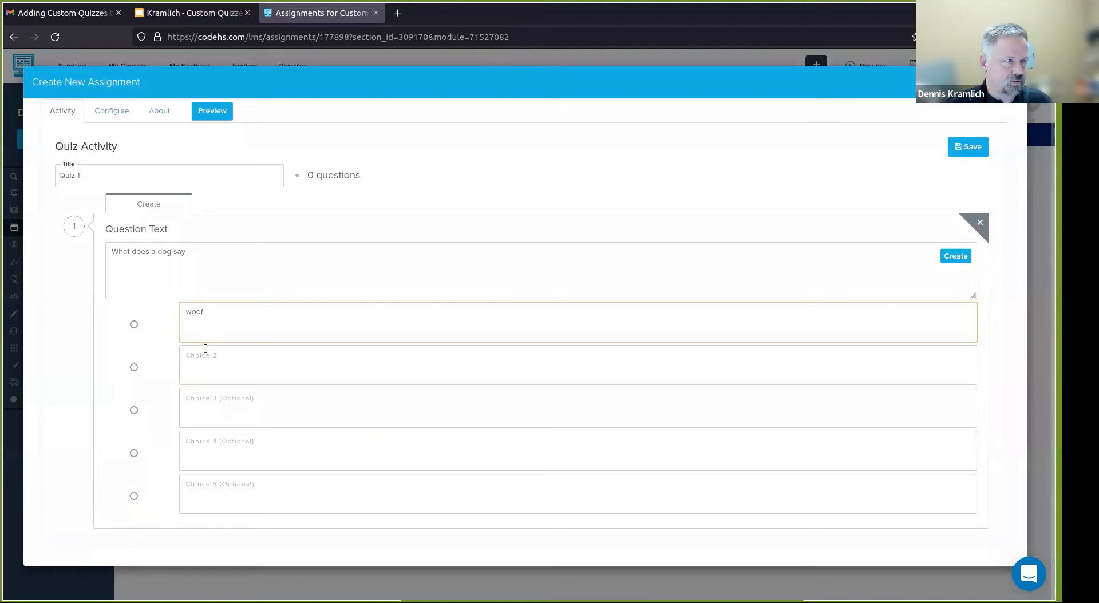
pyautogui.click(205, 355)
pyautogui.write('meow')
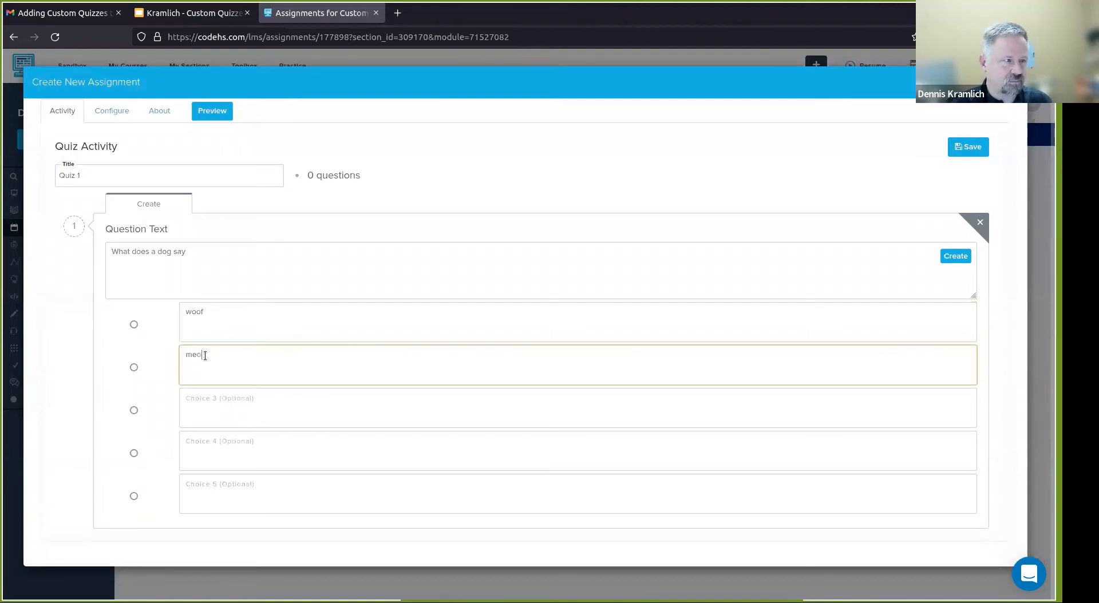
pyautogui.click(242, 401)
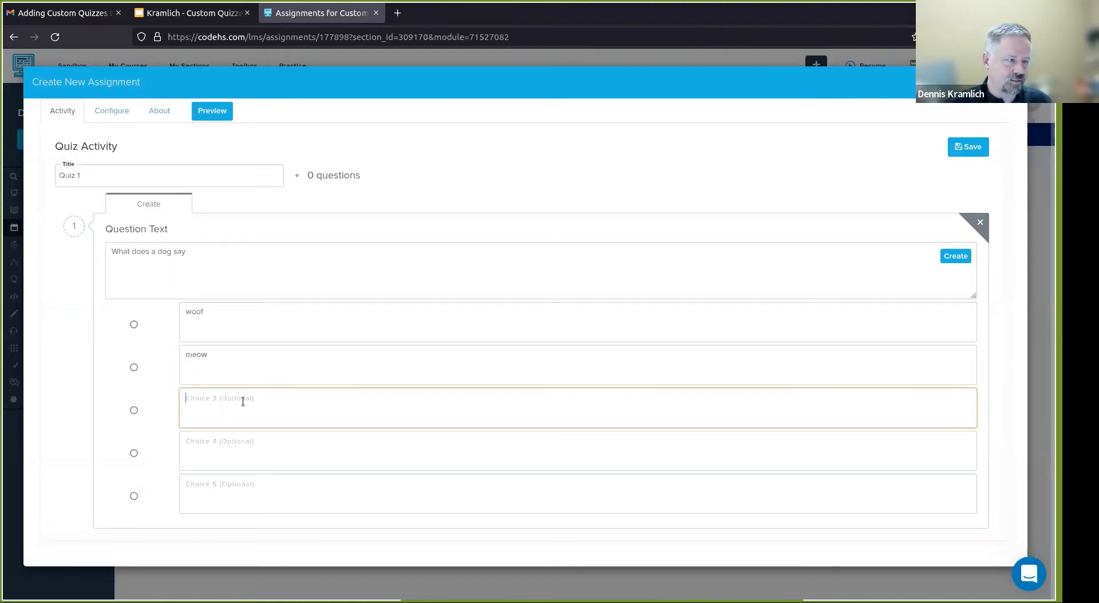
pyautogui.write('moo')
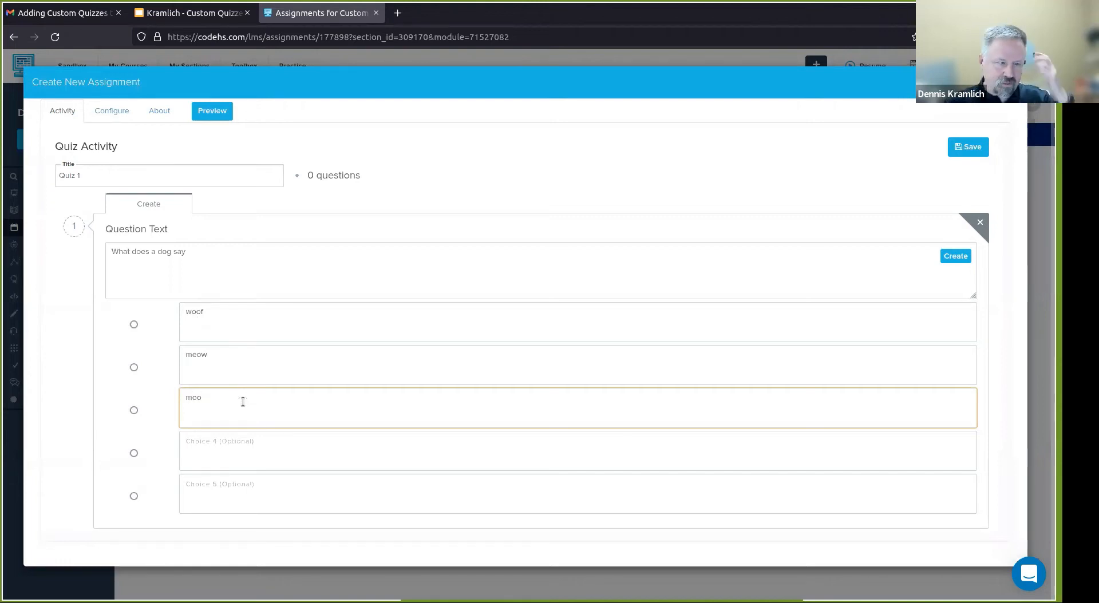
pyautogui.click(132, 325)
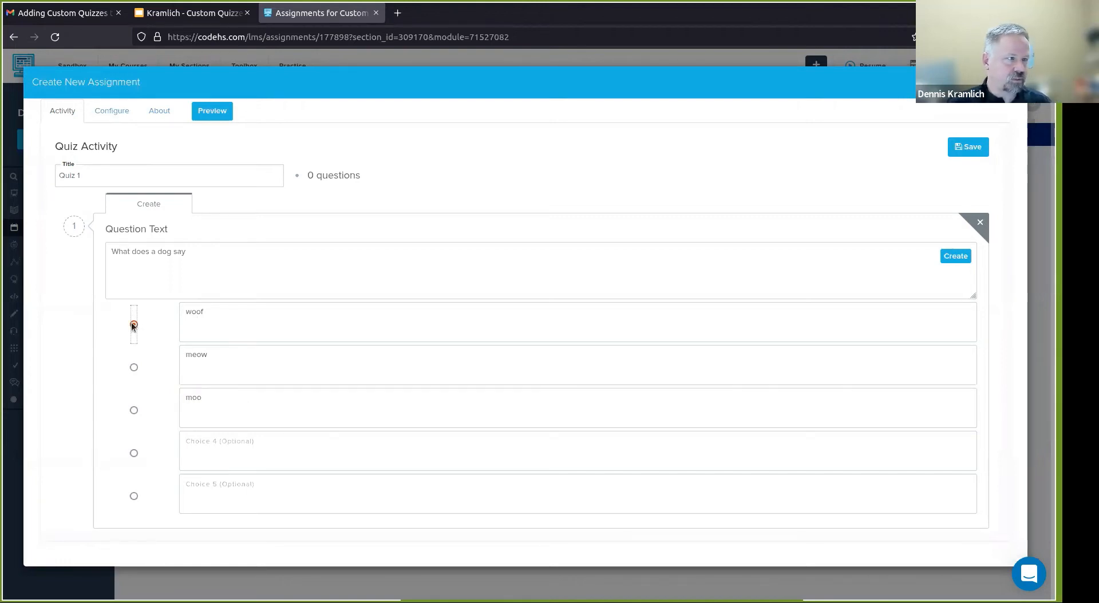
pyautogui.click(956, 257)
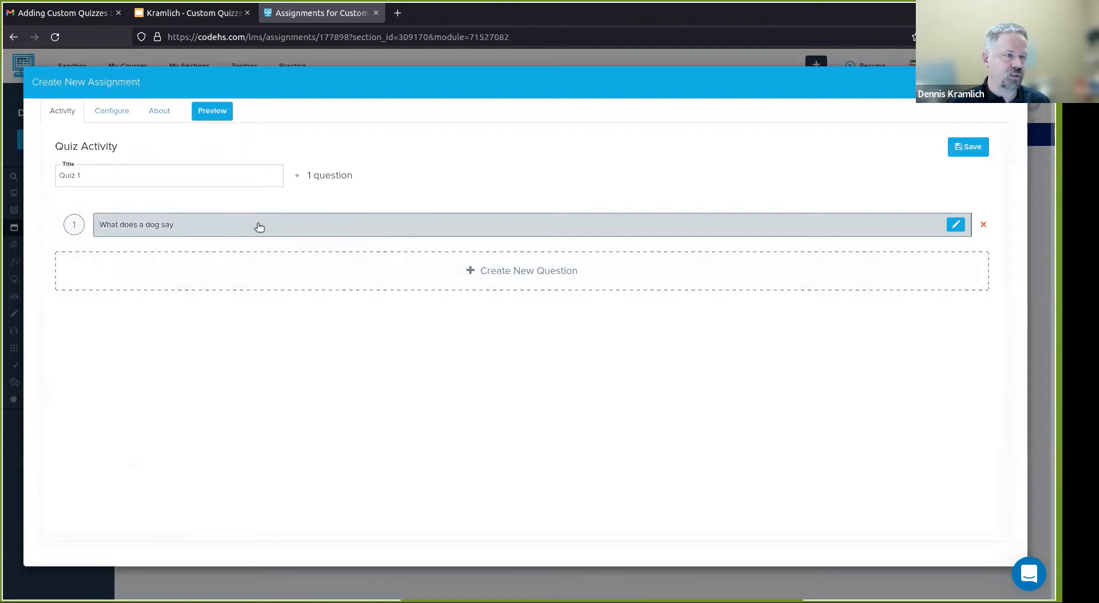
# Step: Review the quiz's section, date and grading settings and its assignment details, and return to the question list
pyautogui.click(114, 117)
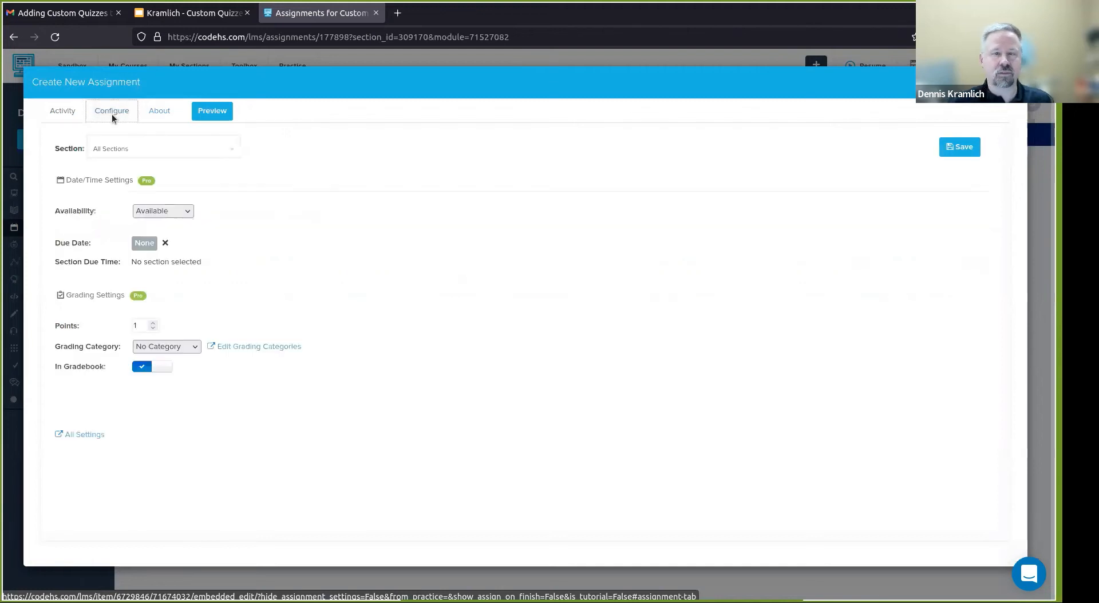
pyautogui.click(157, 157)
pyautogui.click(307, 153)
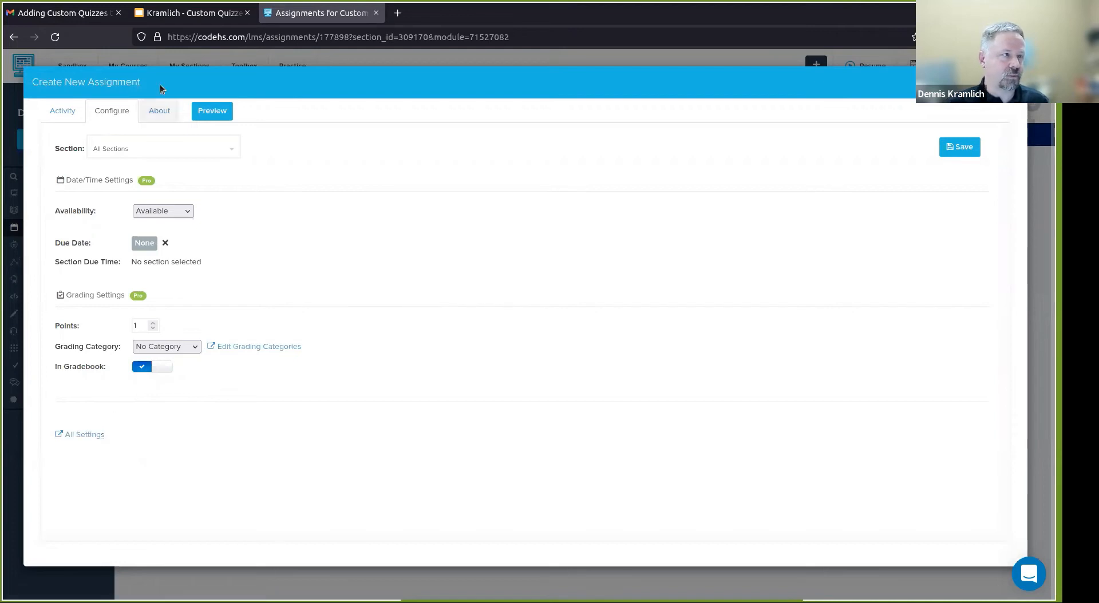
pyautogui.click(160, 108)
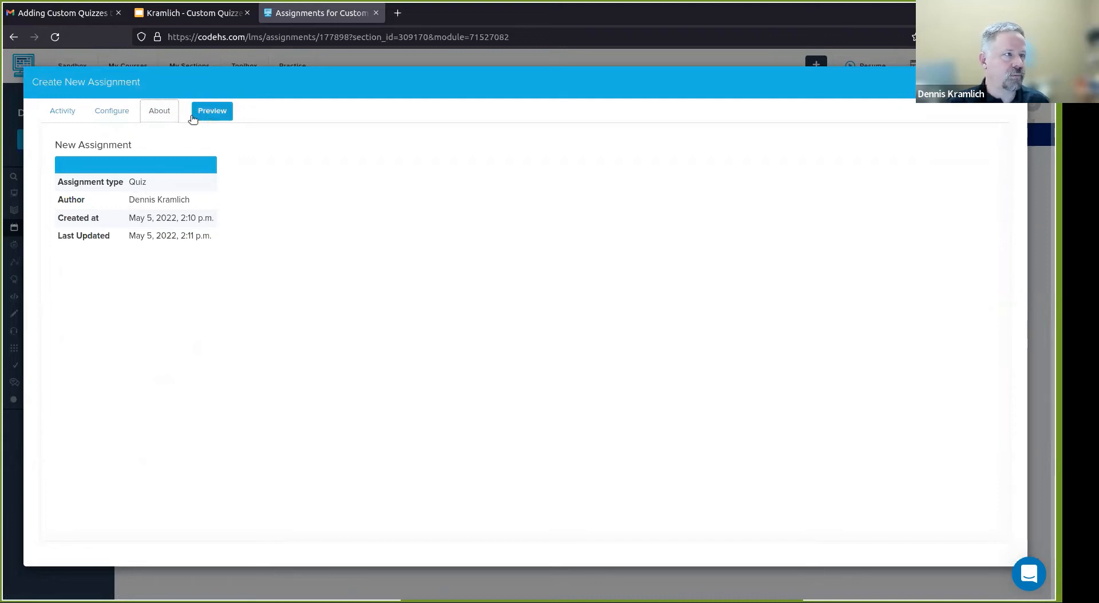
pyautogui.click(64, 114)
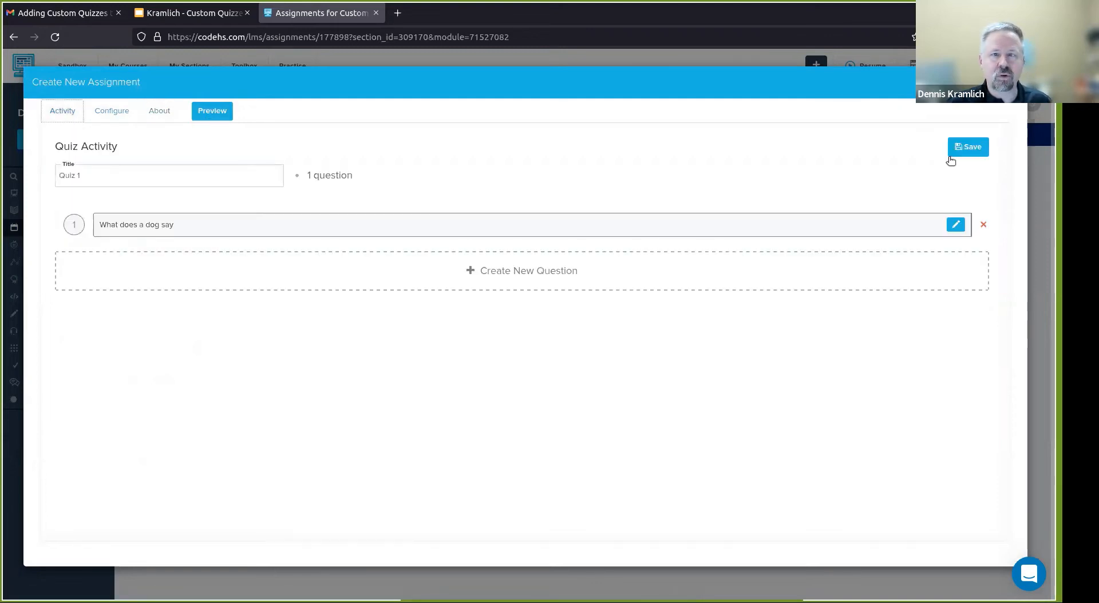
# Step: Save the quiz and preview it as a student, checking the answer "meow" on question 1 before closing the preview
pyautogui.click(968, 148)
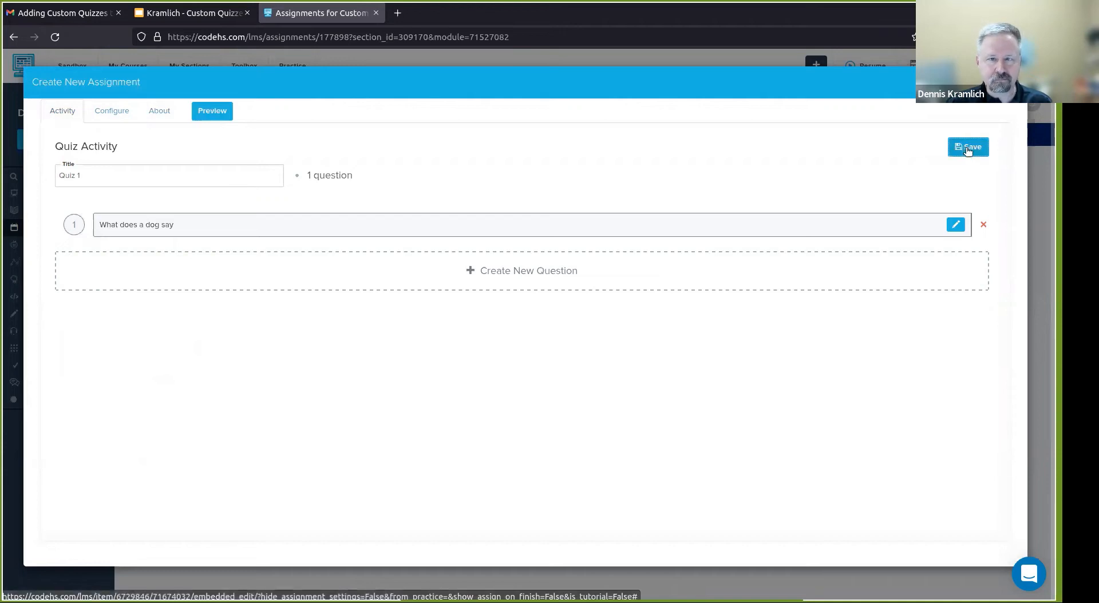
pyautogui.click(206, 112)
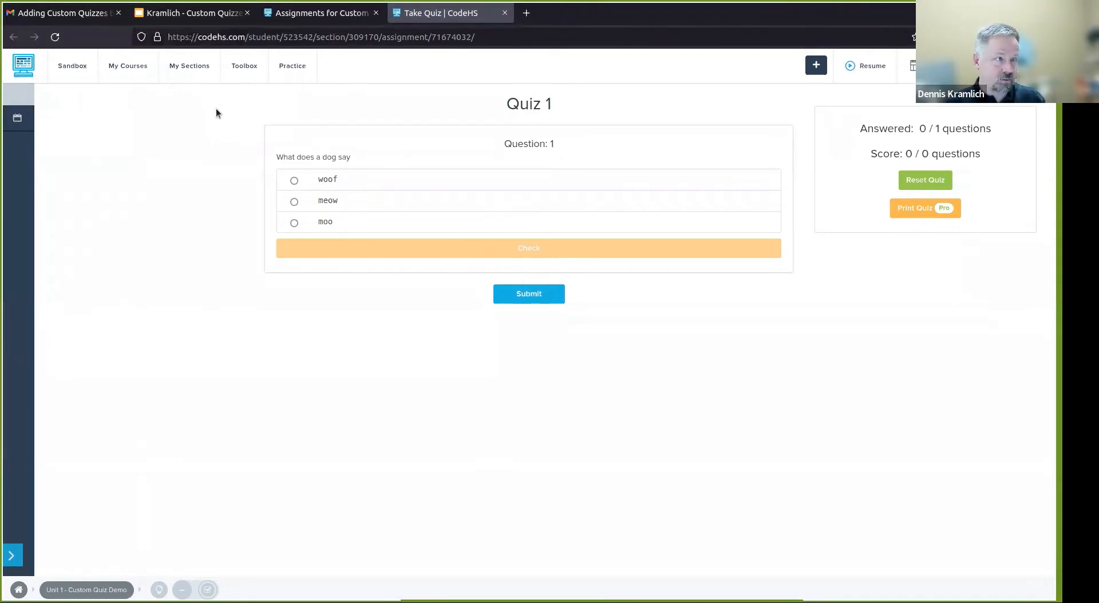
pyautogui.click(293, 205)
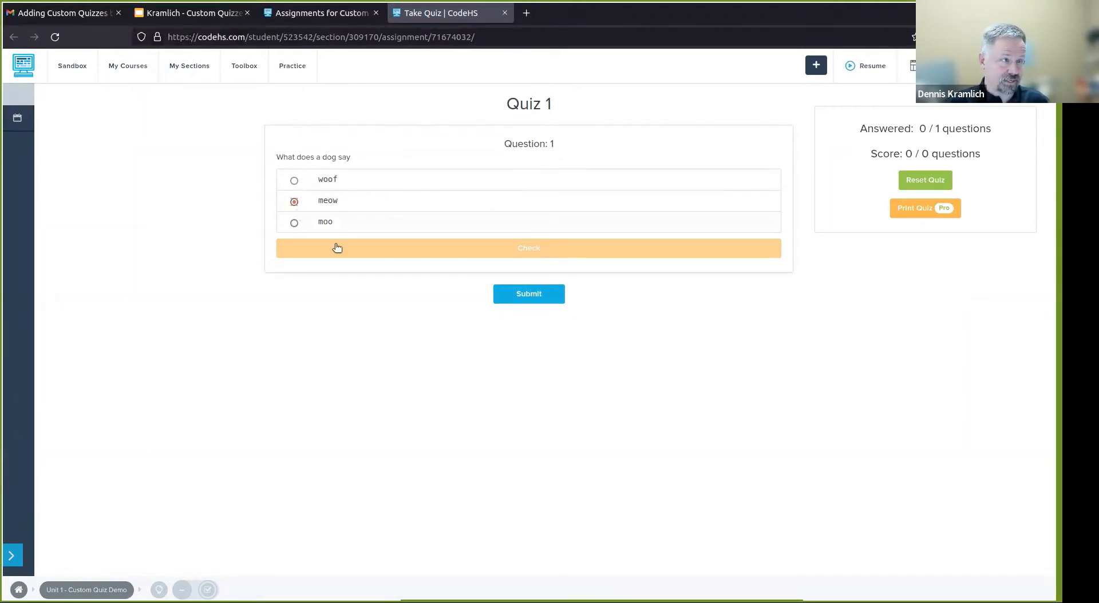
pyautogui.click(355, 249)
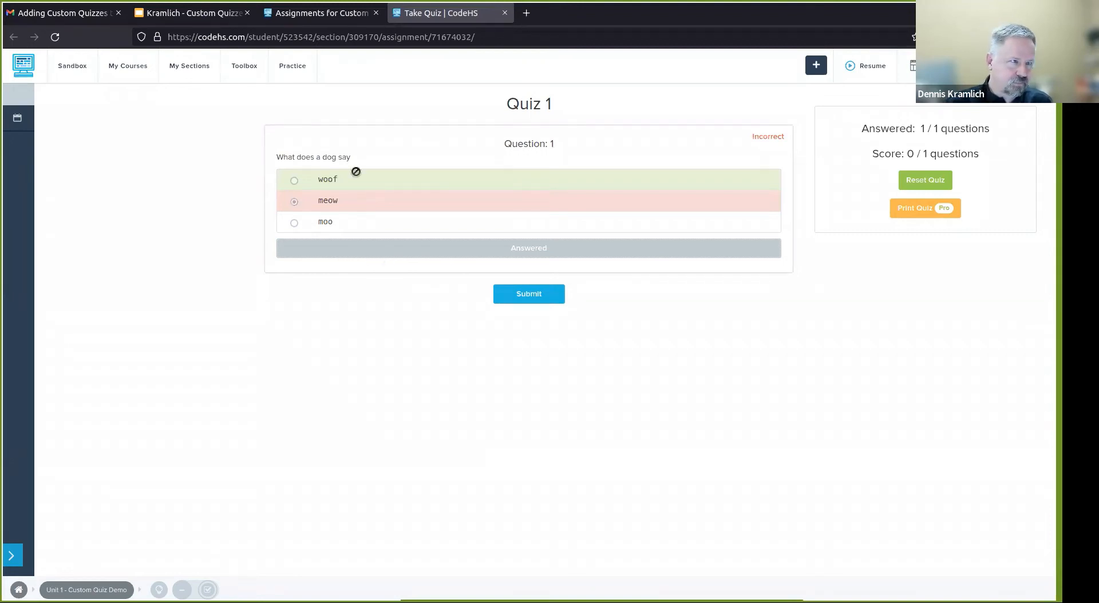
pyautogui.click(505, 13)
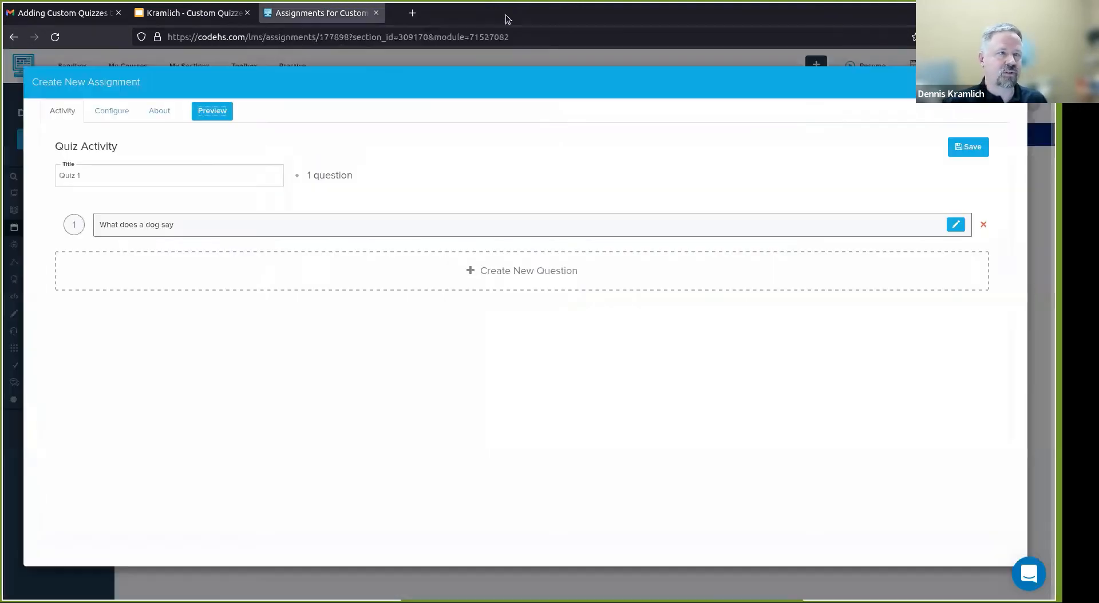
# Step: Start a second quiz question with the text "What does DOS stand for?"
pyautogui.click(471, 270)
pyautogui.click(367, 283)
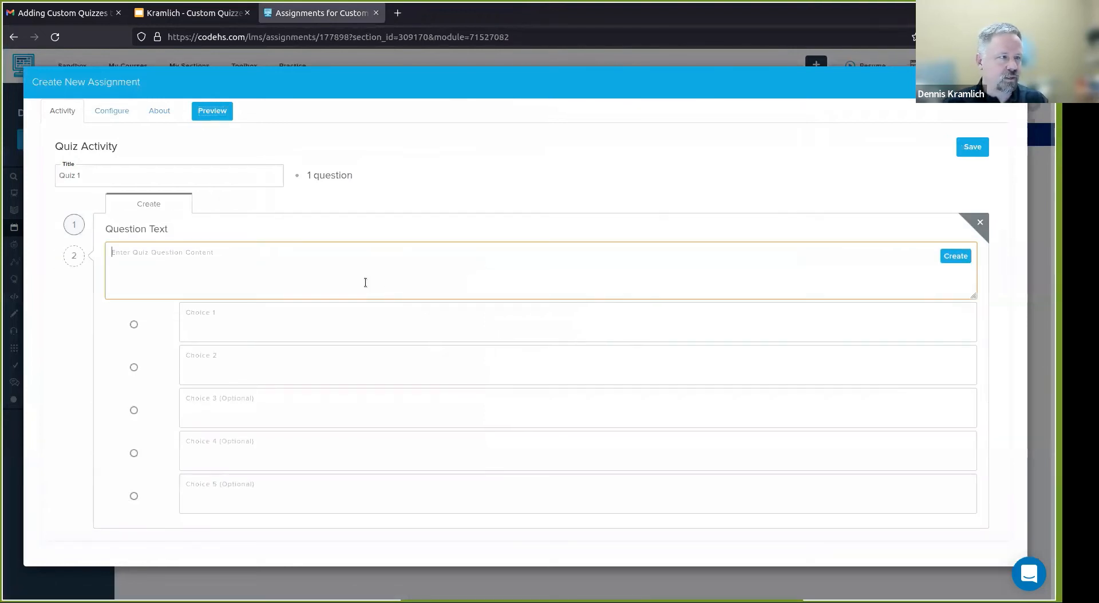
pyautogui.write('Wh')
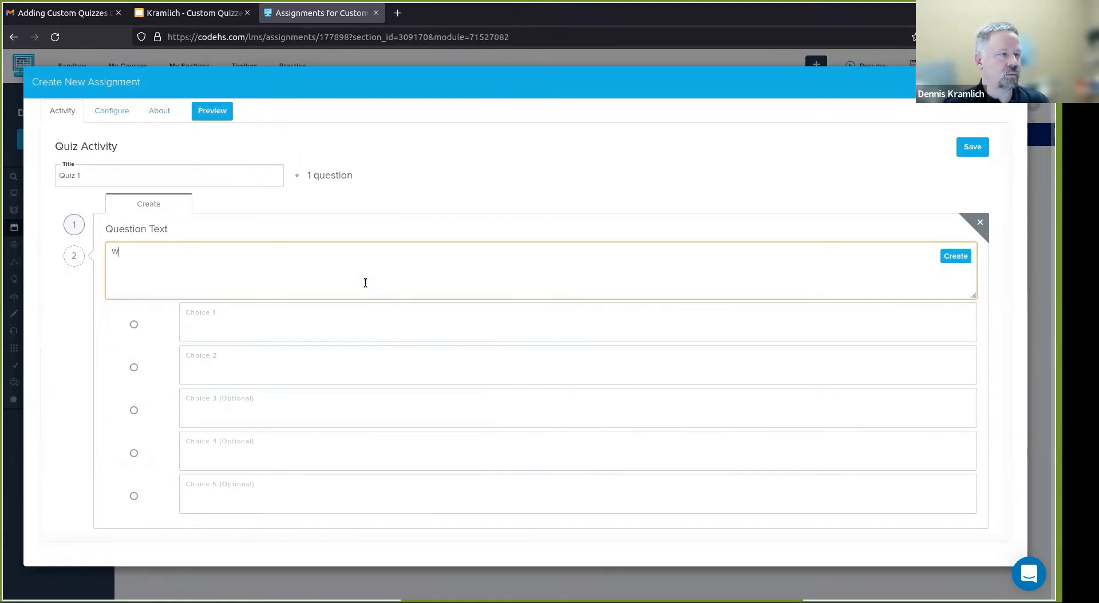
pyautogui.press('BackSpace')
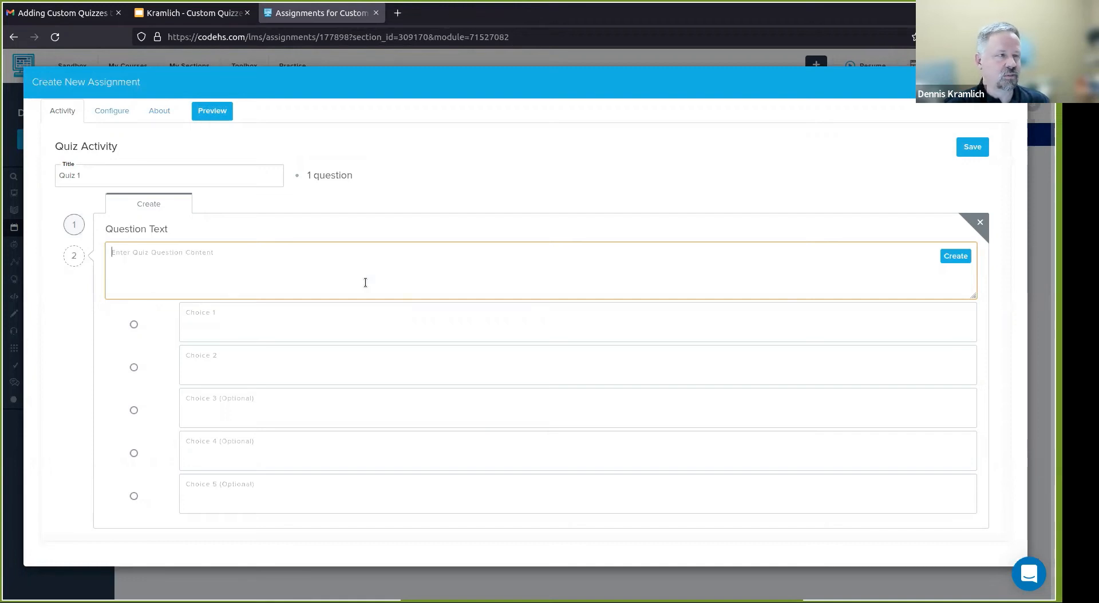
pyautogui.write('W')
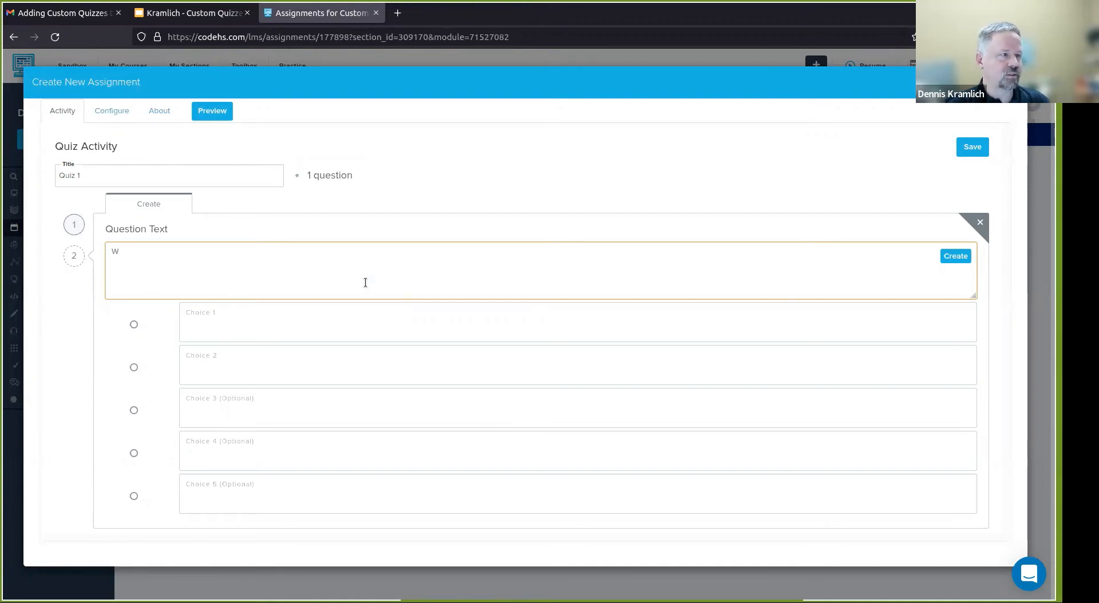
pyautogui.write('hat ')
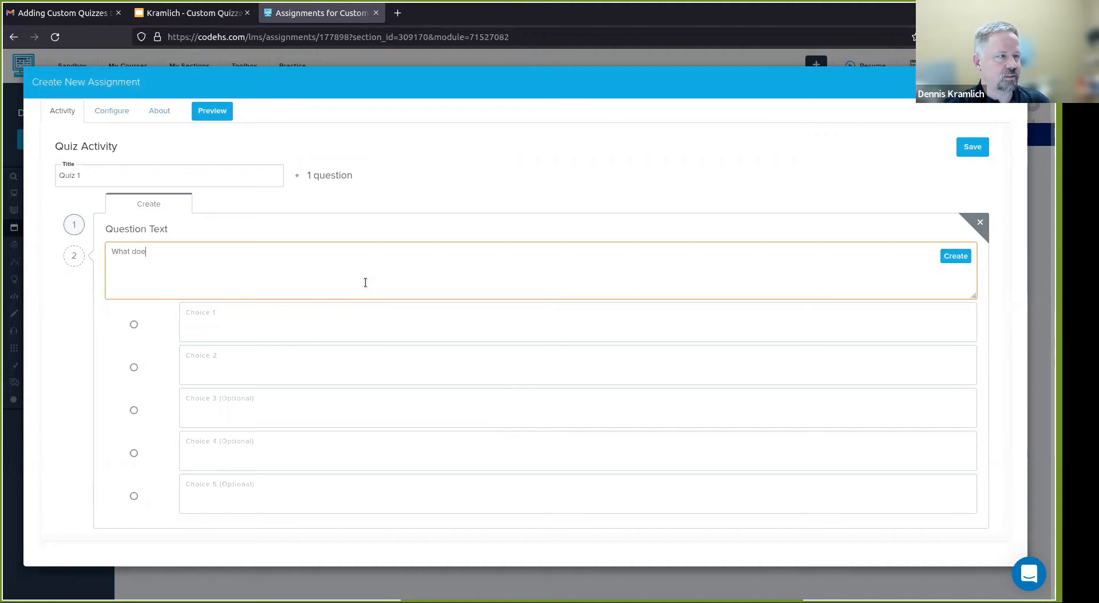
pyautogui.write('does DOS stand for?')
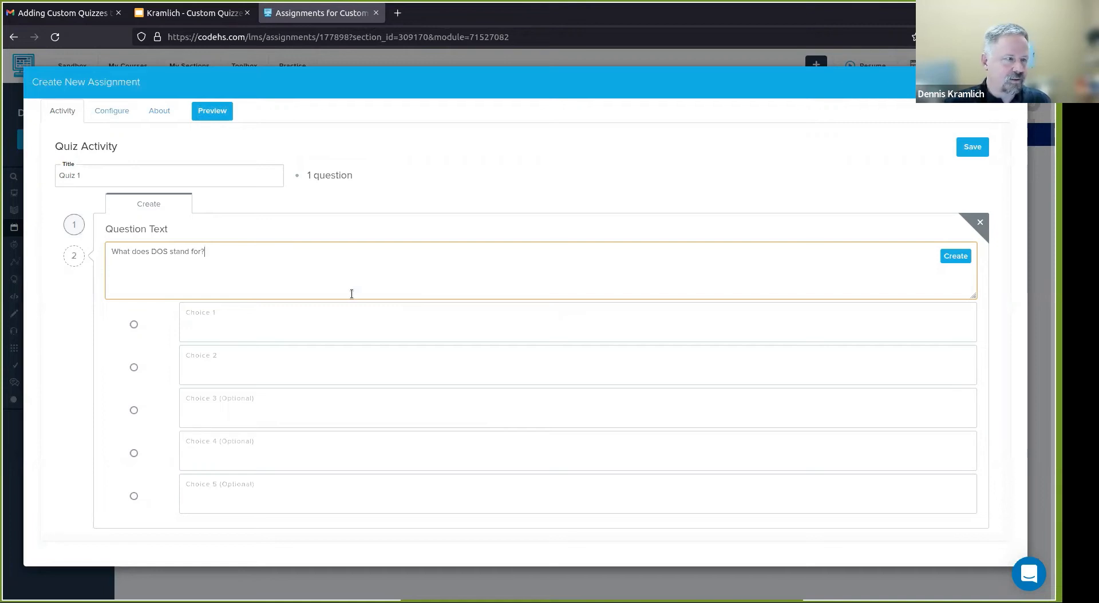
# Step: Create the DOS question with the choices "Disk Operating System" and "IDK", marking "Disk Operating System" as the correct answer
pyautogui.click(308, 328)
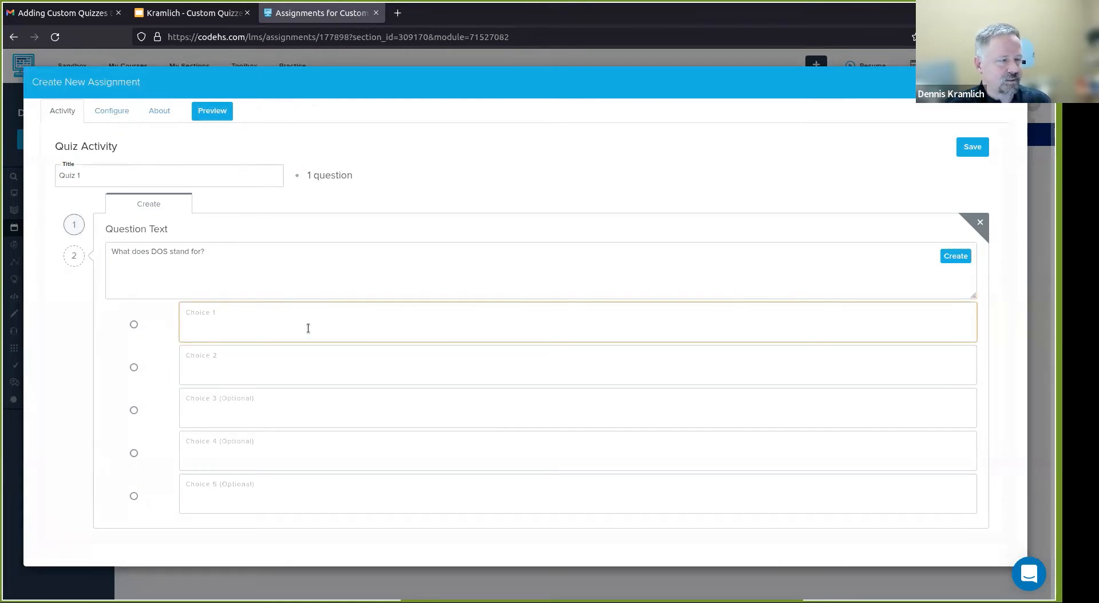
pyautogui.write('Disk Op')
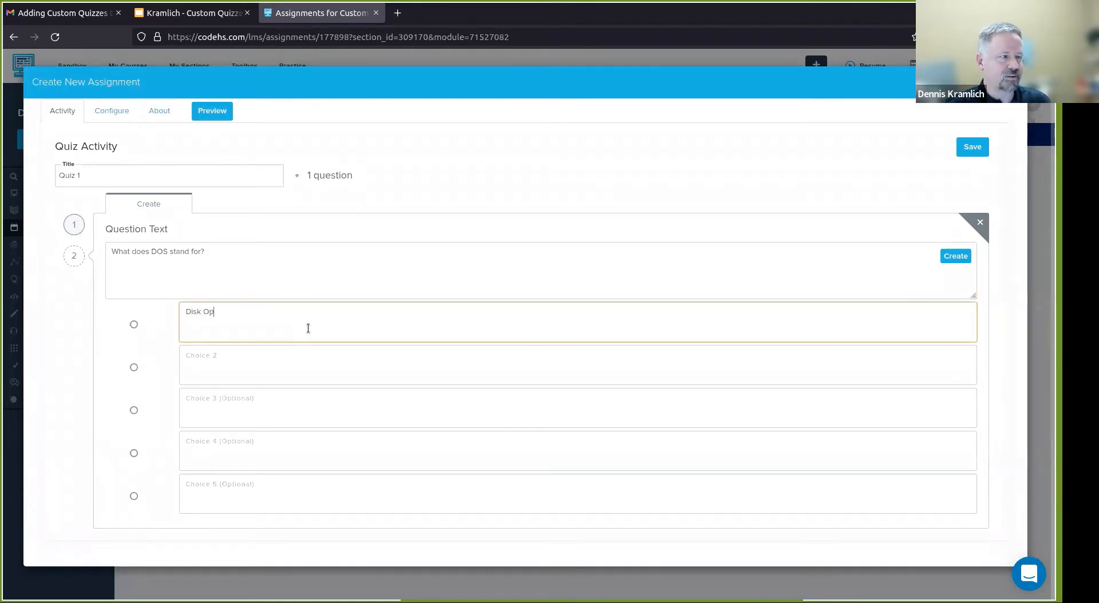
pyautogui.write('erati')
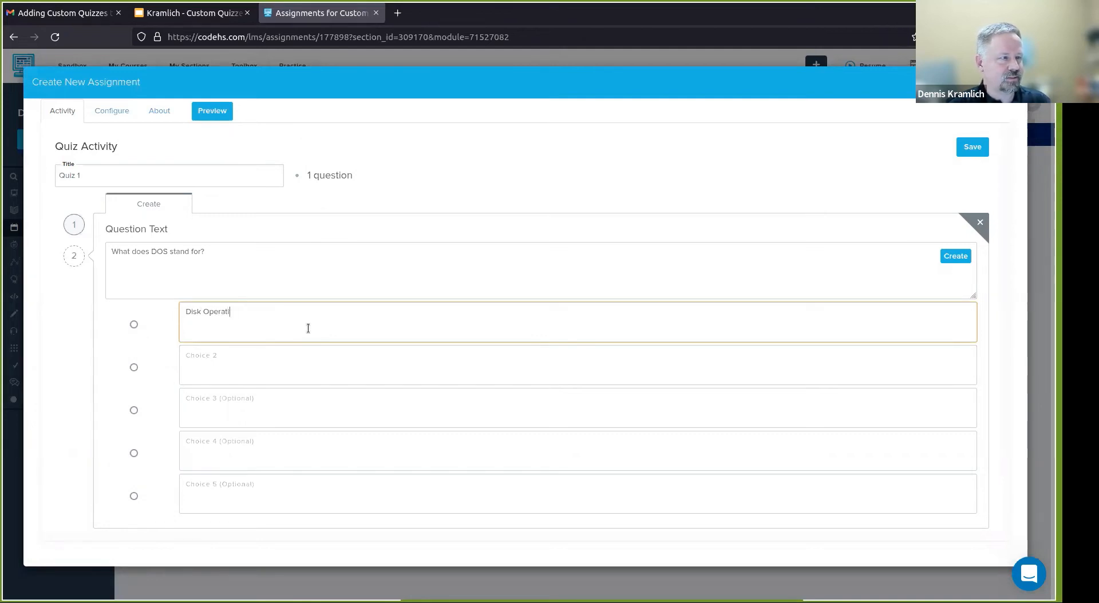
pyautogui.write('ongng System')
pyautogui.click(272, 364)
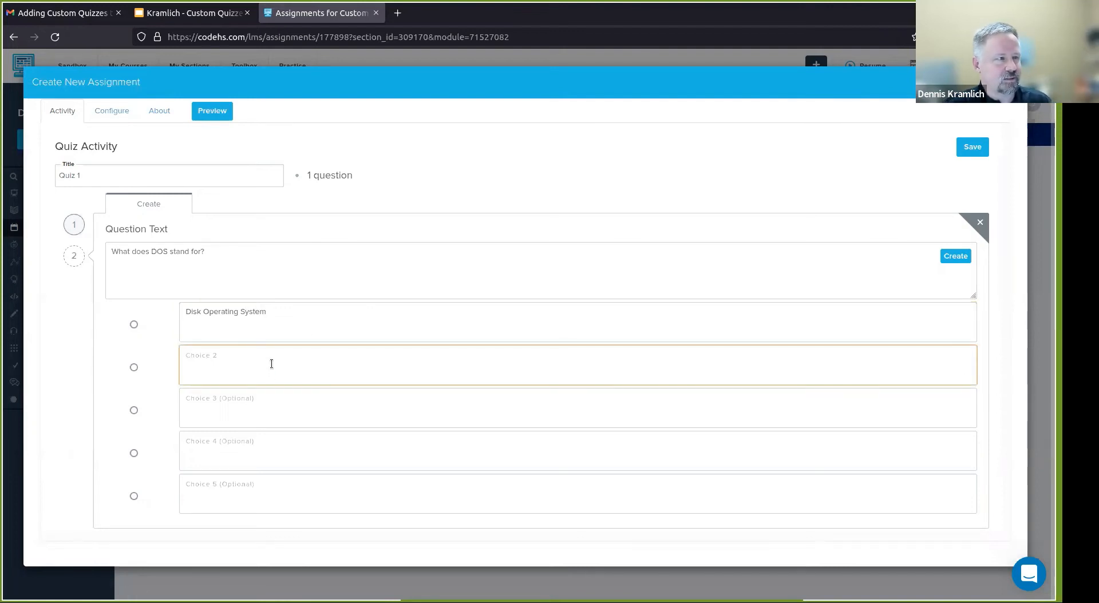
pyautogui.write('N')
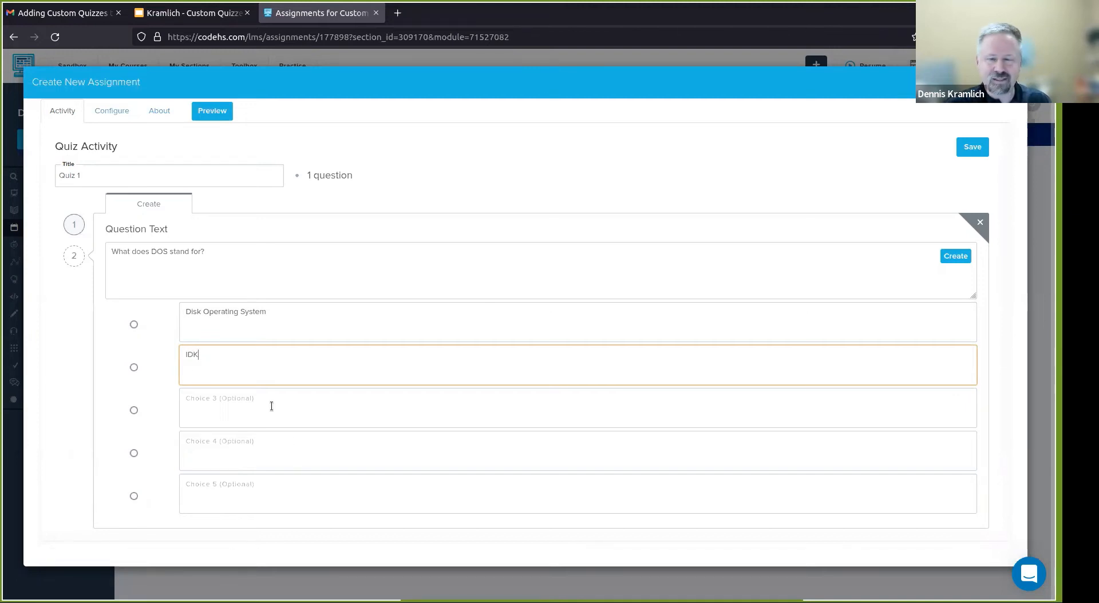
pyautogui.click(134, 325)
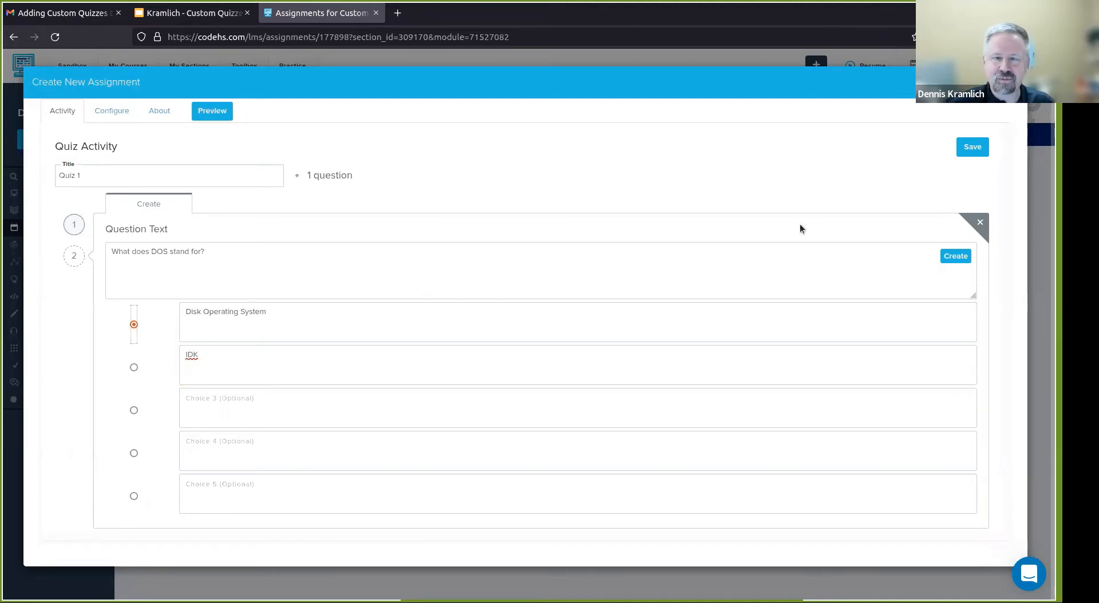
pyautogui.click(946, 254)
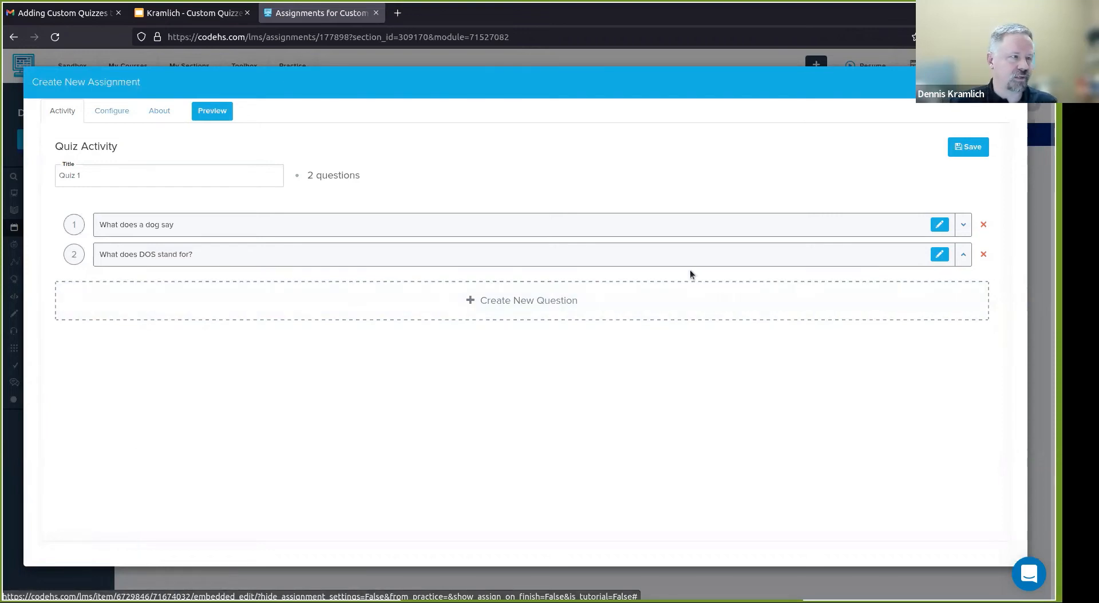
# Step: Preview the DOS question, add "D. O. S." as its third choice, and save and close the question
pyautogui.click(940, 255)
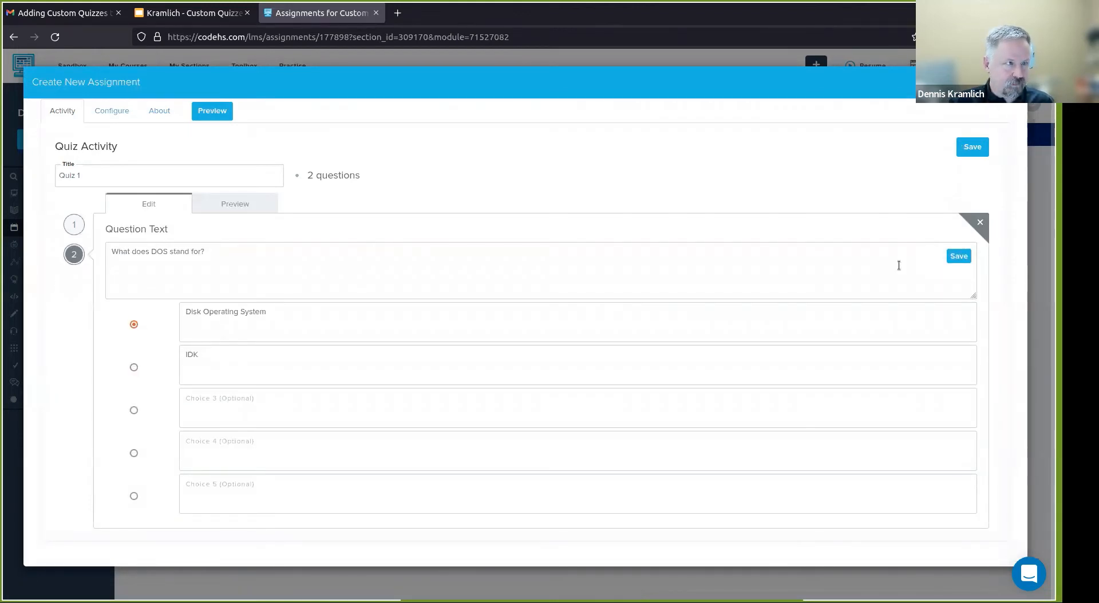
pyautogui.click(238, 204)
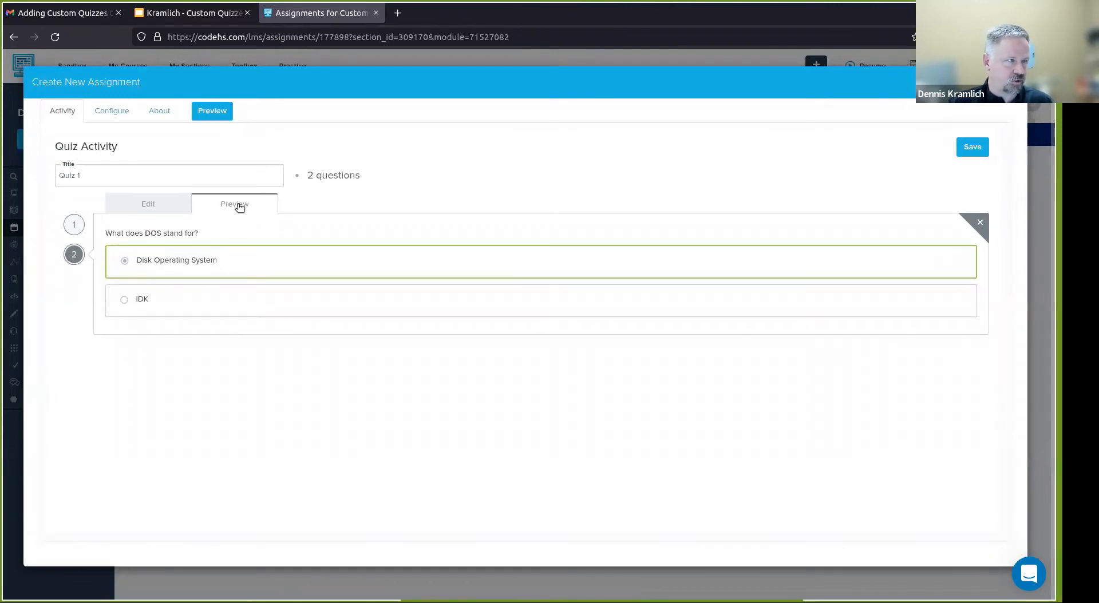
pyautogui.click(167, 201)
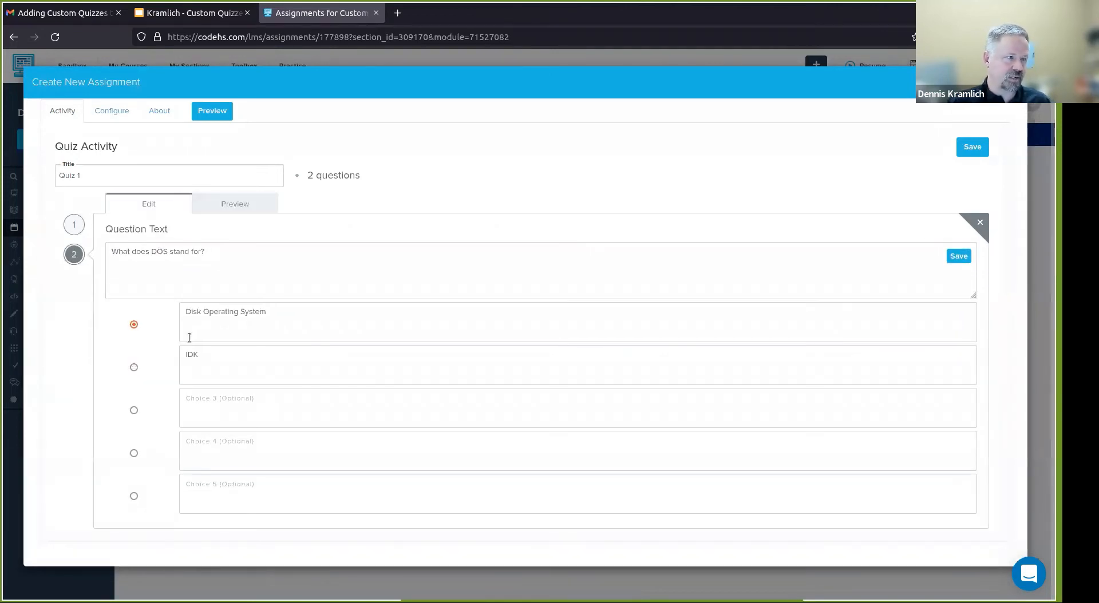
pyautogui.click(219, 404)
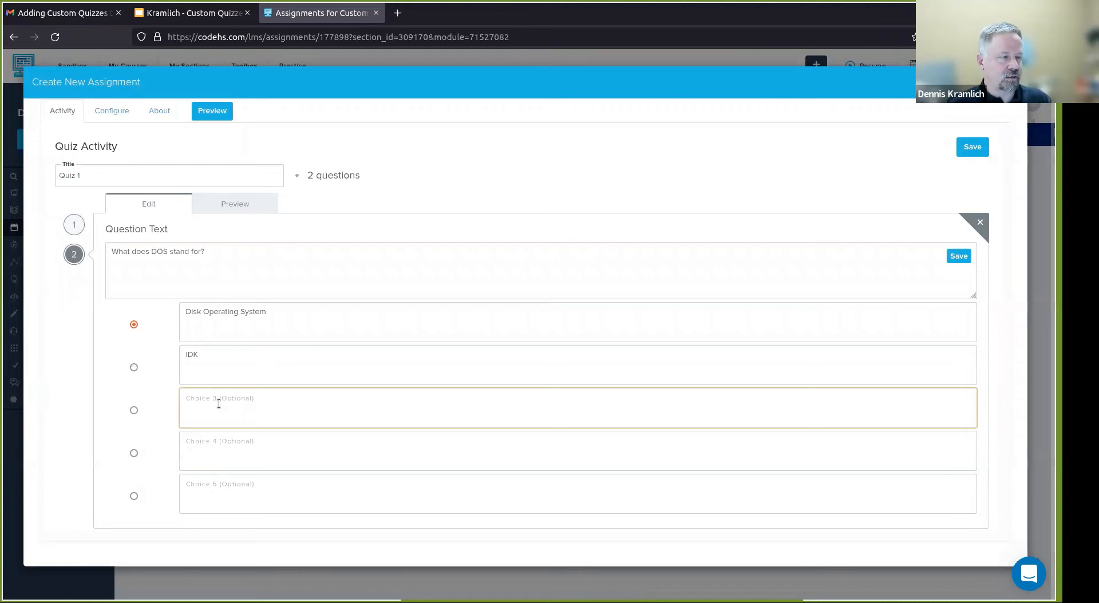
pyautogui.write('D. O. S.')
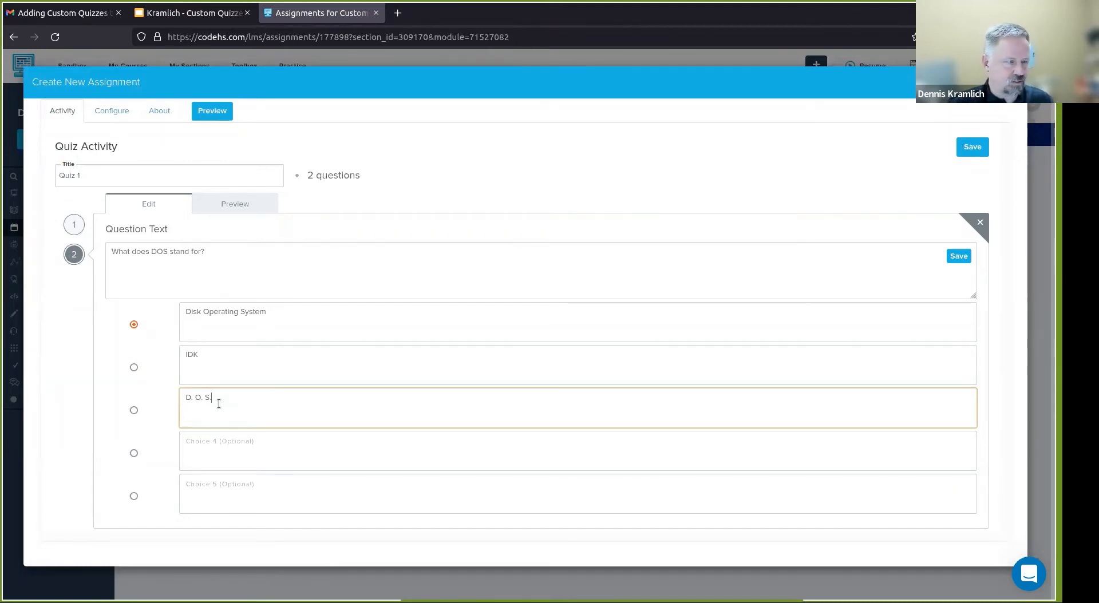
pyautogui.click(965, 259)
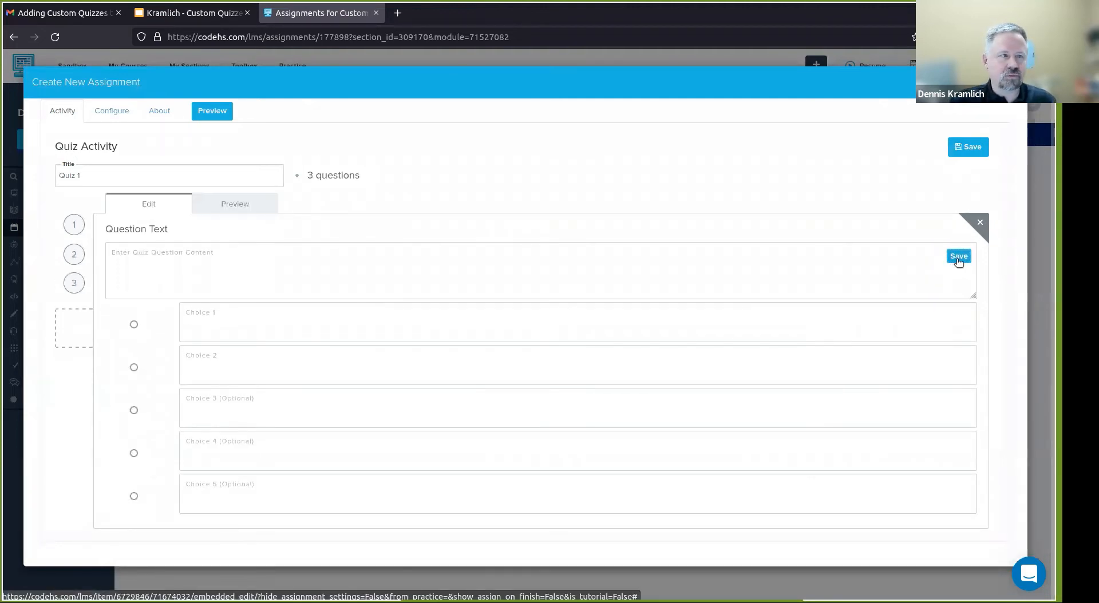
pyautogui.click(982, 224)
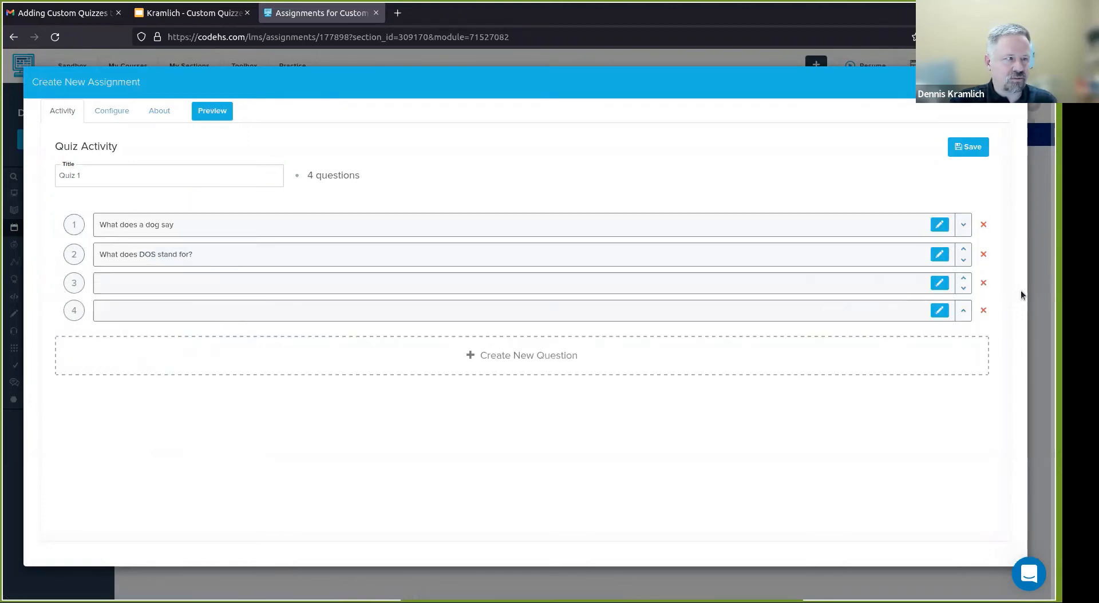
# Step: Remove the two blank questions below the DOS question from the quiz
pyautogui.click(983, 283)
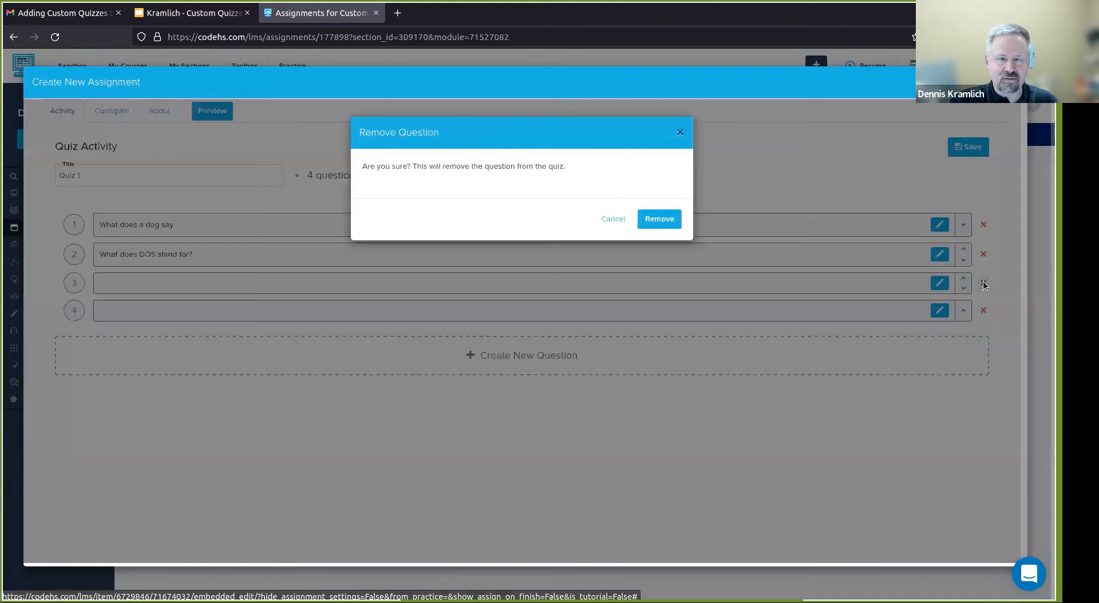
pyautogui.click(653, 221)
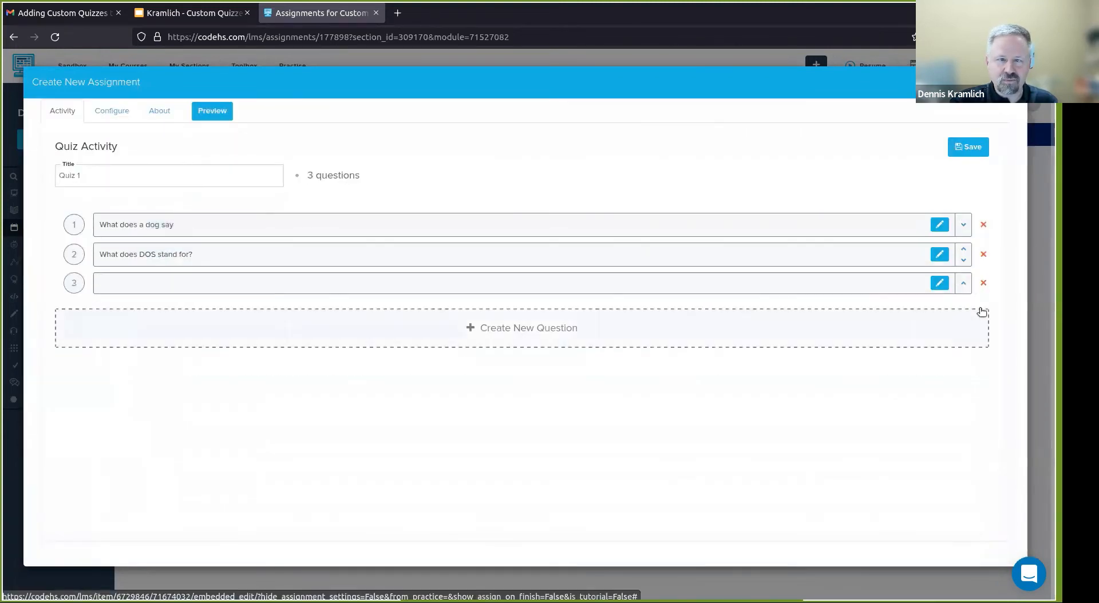
pyautogui.click(984, 283)
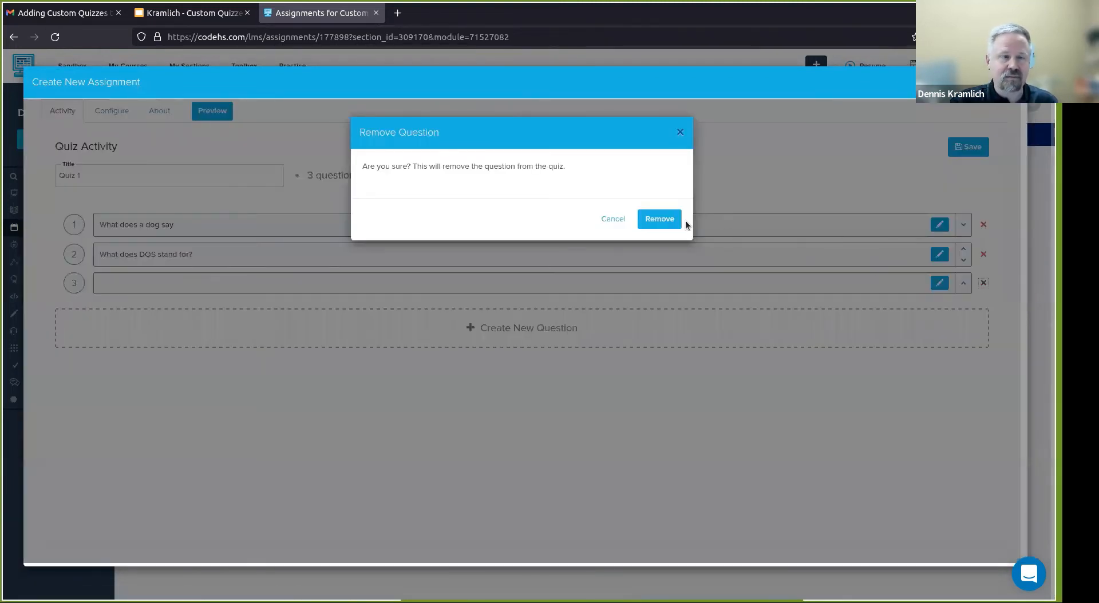
pyautogui.click(667, 221)
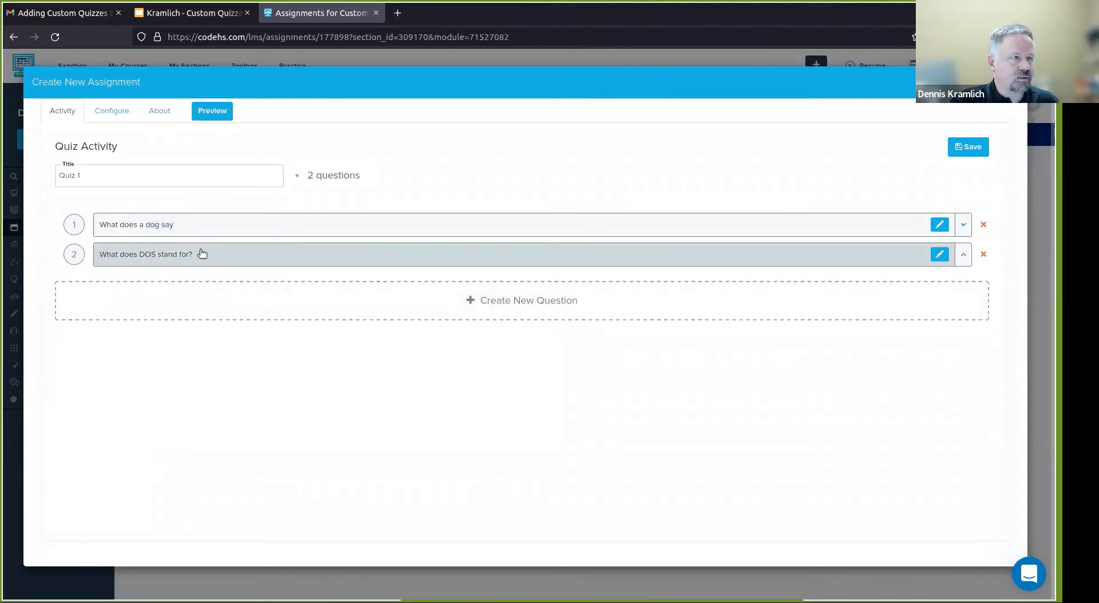
# Step: Save the quiz and preview it as a student, continuing past question 1 before closing the preview
pyautogui.click(964, 147)
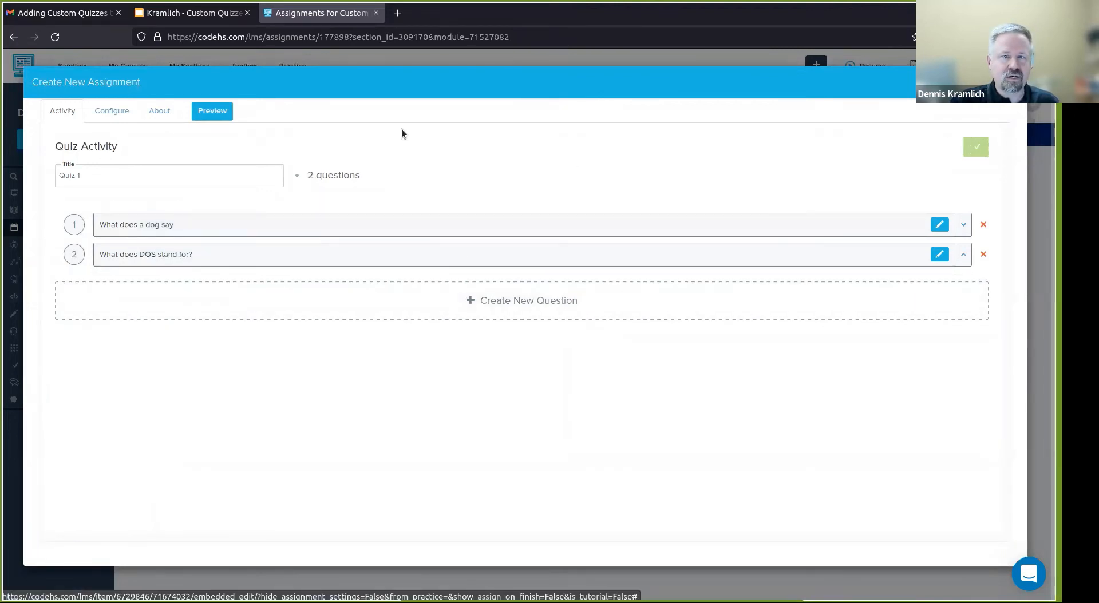
pyautogui.click(212, 111)
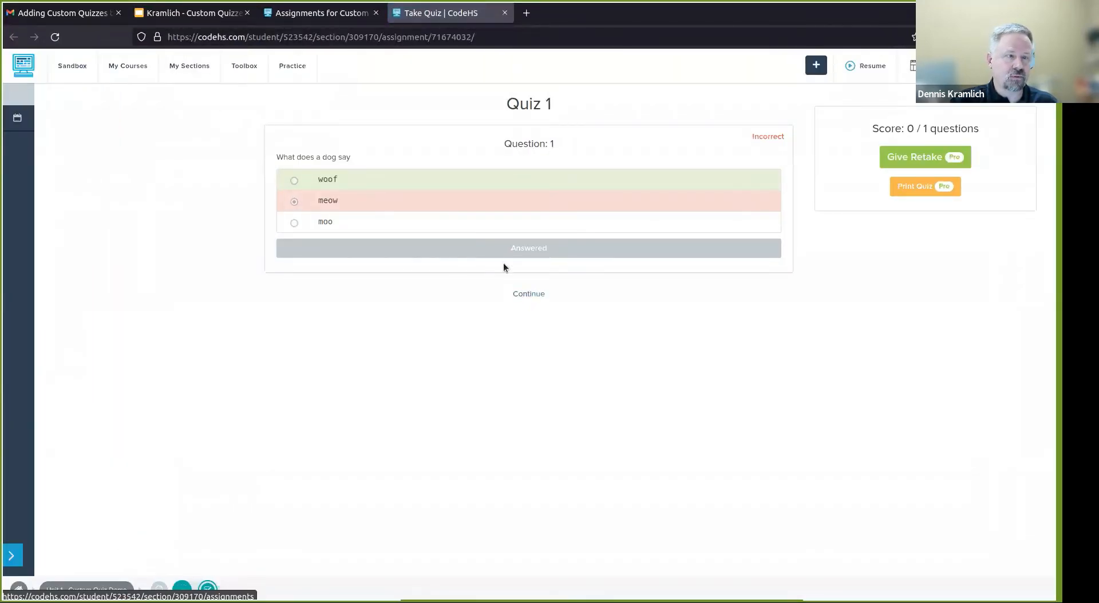
pyautogui.click(528, 297)
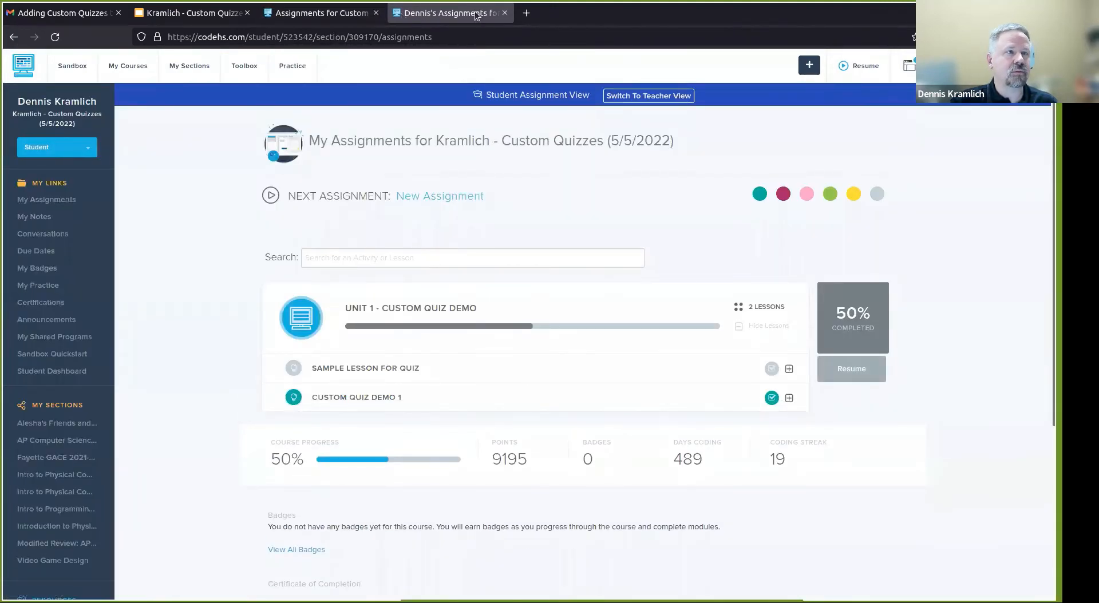
pyautogui.click(504, 13)
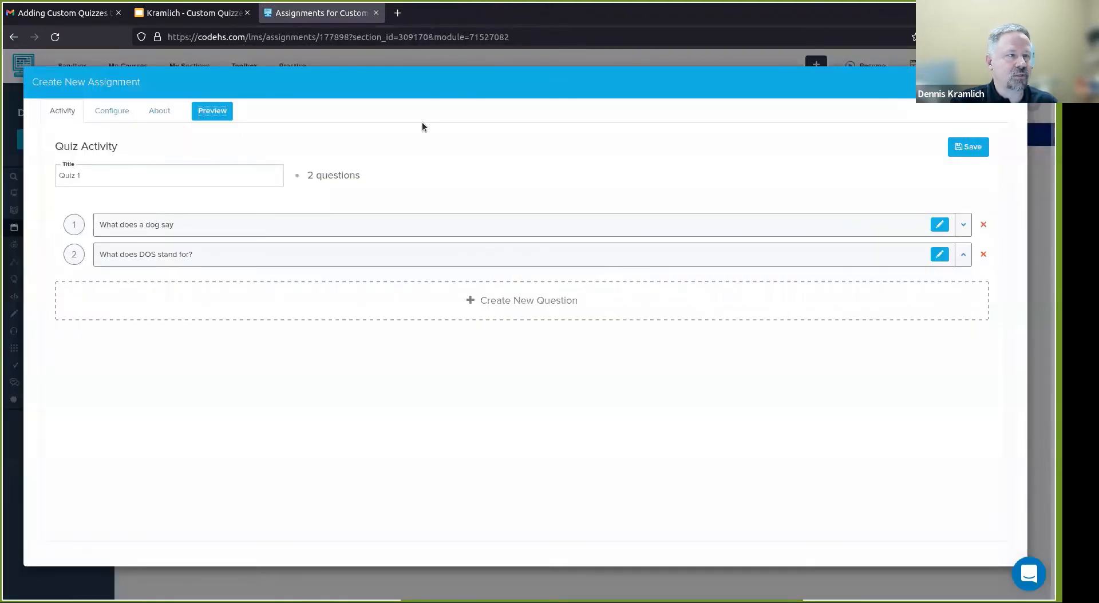
# Step: Save the quiz again and recheck its student preview, then close the preview
pyautogui.click(977, 146)
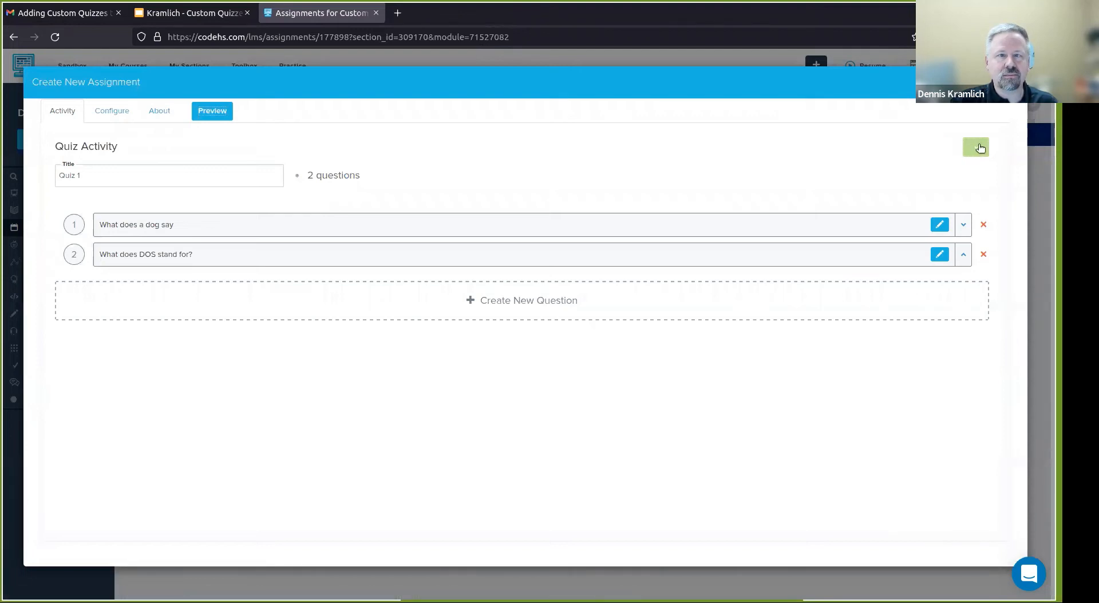
pyautogui.click(211, 111)
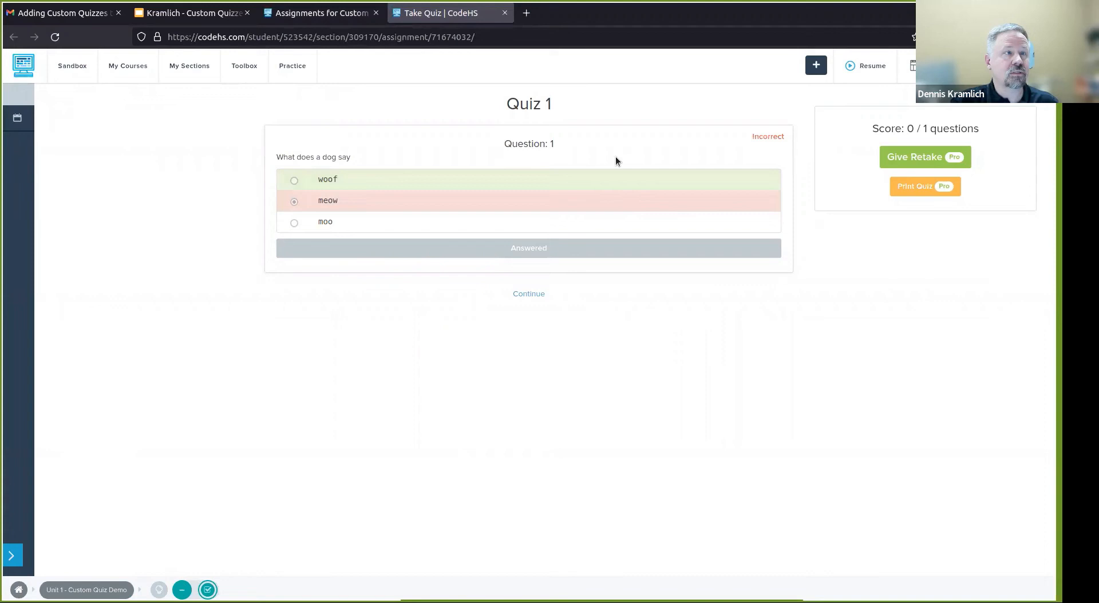
pyautogui.click(506, 14)
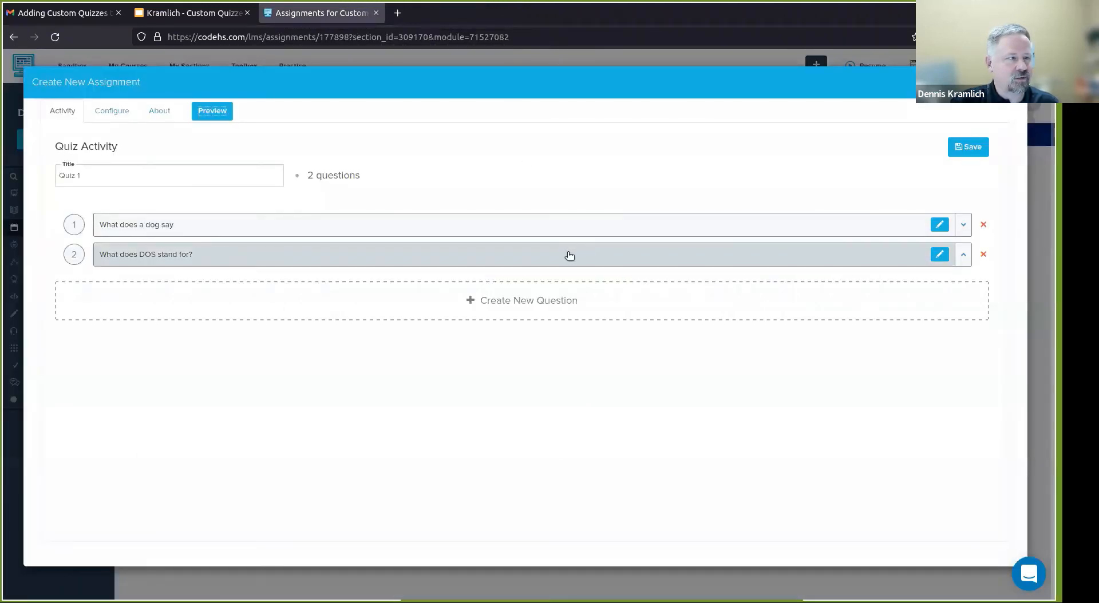
# Step: Reopen the DOS question, preview its answer choices, and save the question again
pyautogui.click(940, 254)
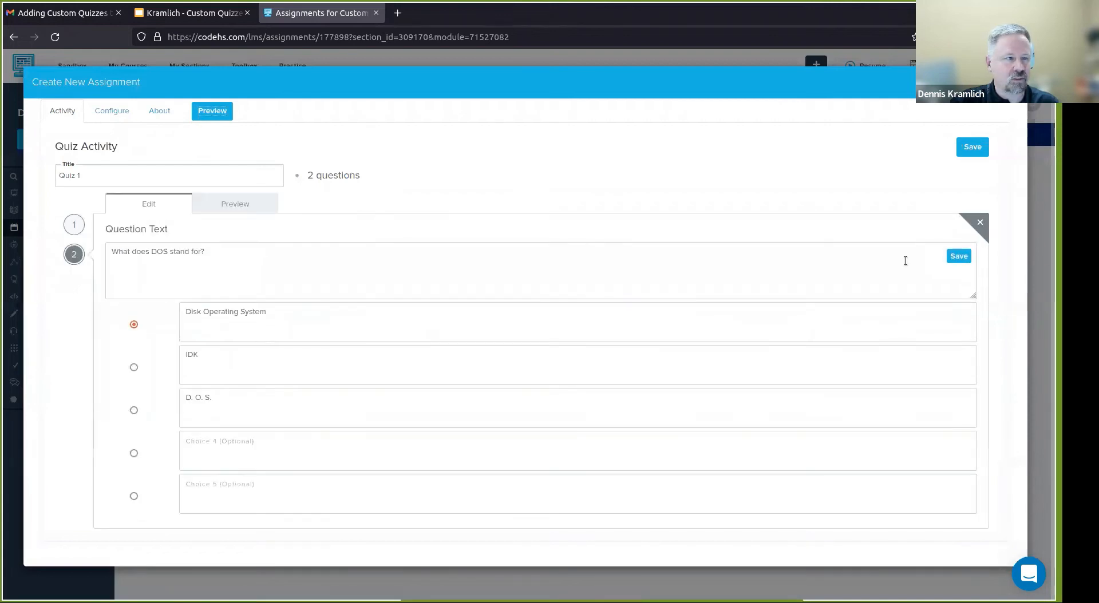
pyautogui.click(235, 205)
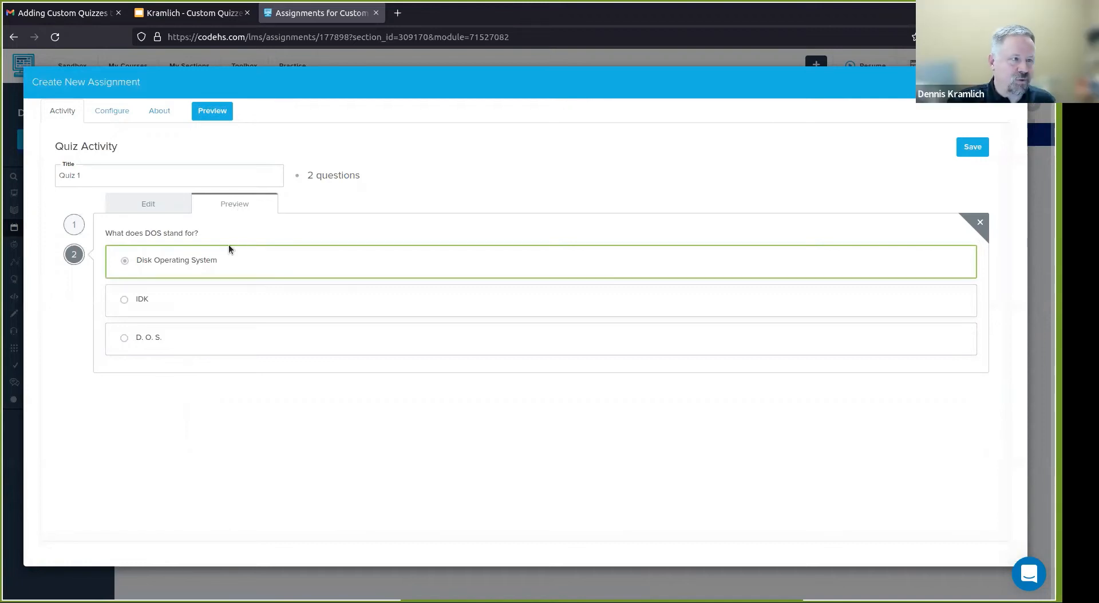
pyautogui.click(150, 203)
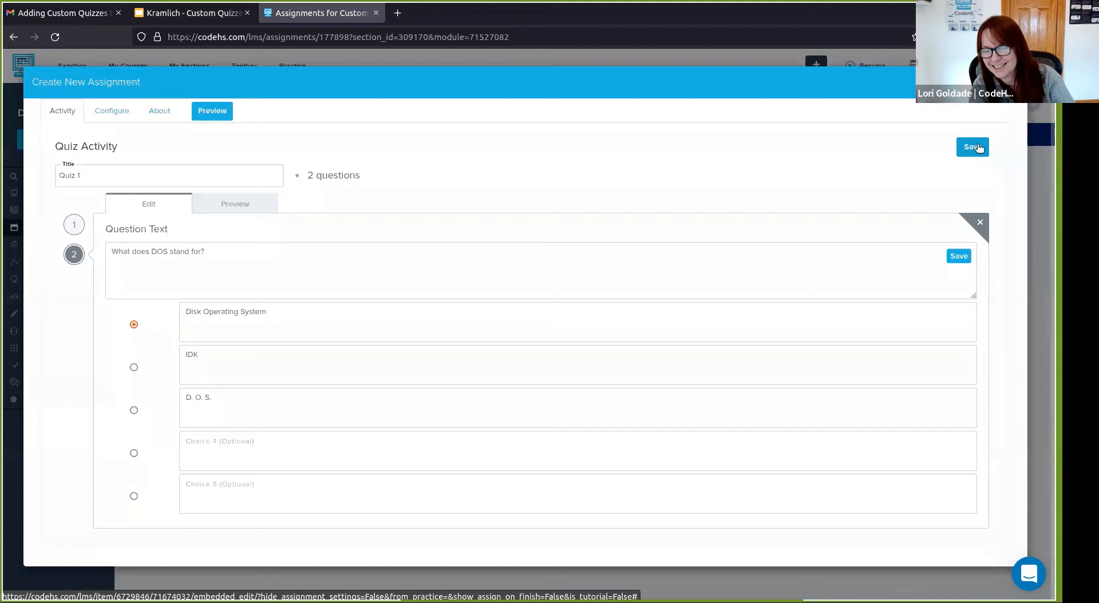
pyautogui.click(959, 257)
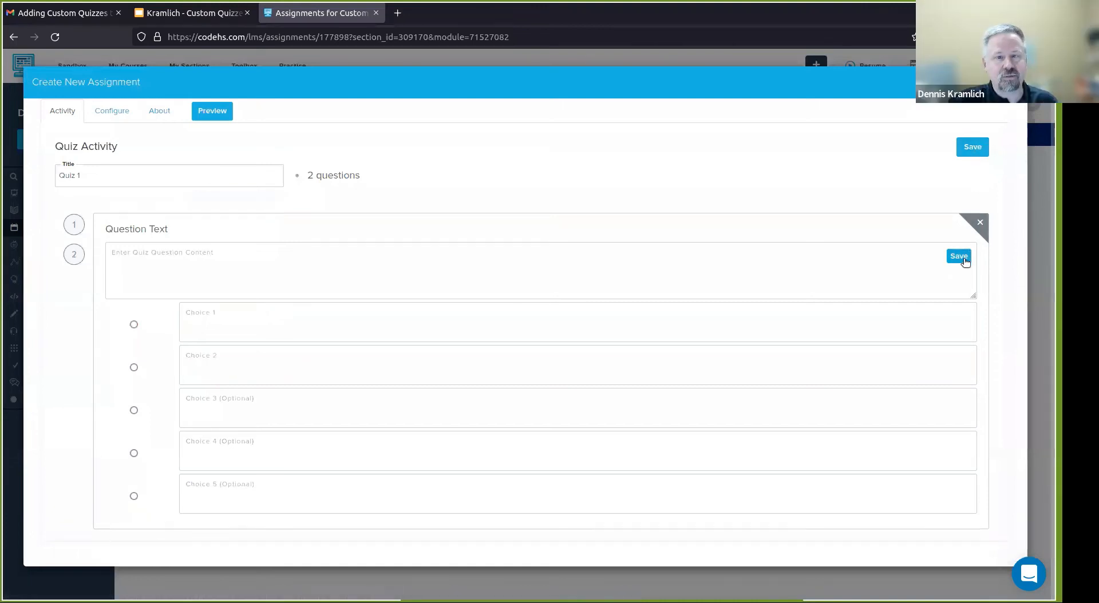
# Step: Save Quiz 1, open its student preview, and give a retake to clear the earlier attempt
pyautogui.click(961, 147)
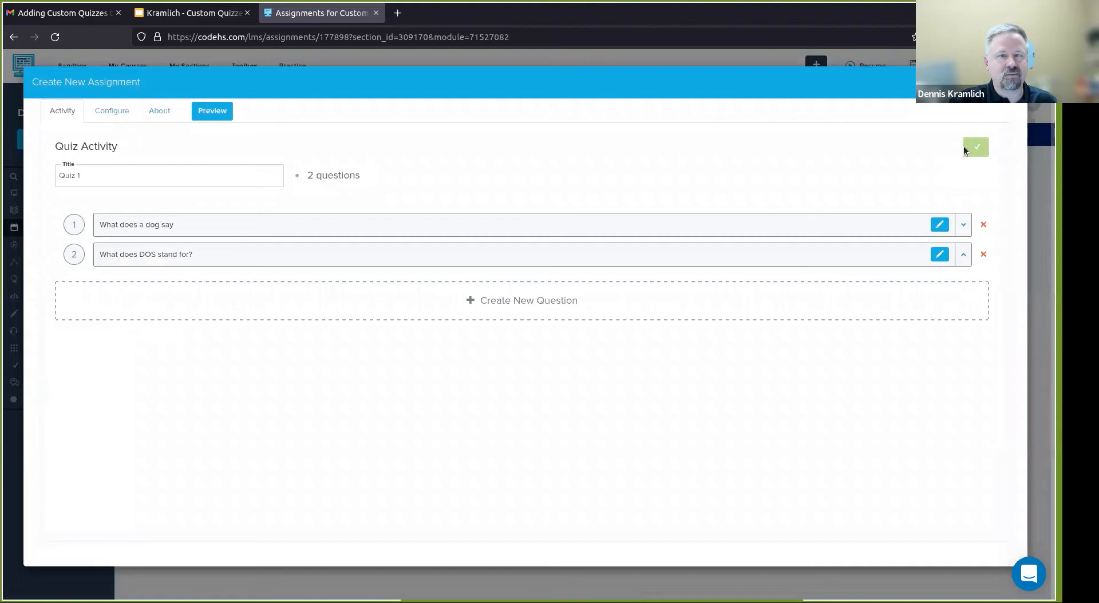
pyautogui.click(222, 114)
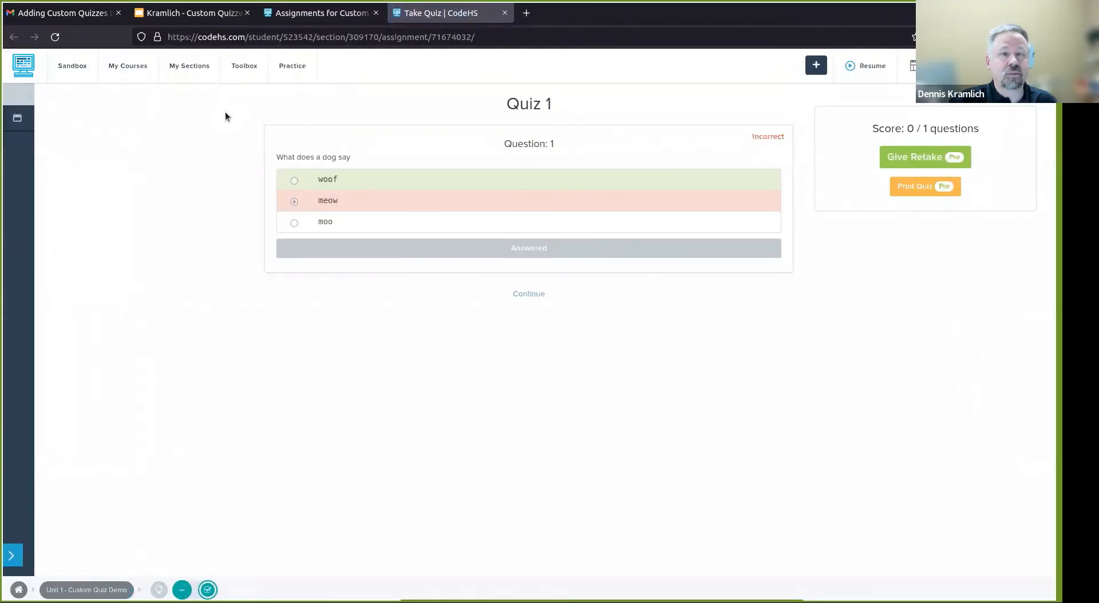
pyautogui.click(914, 157)
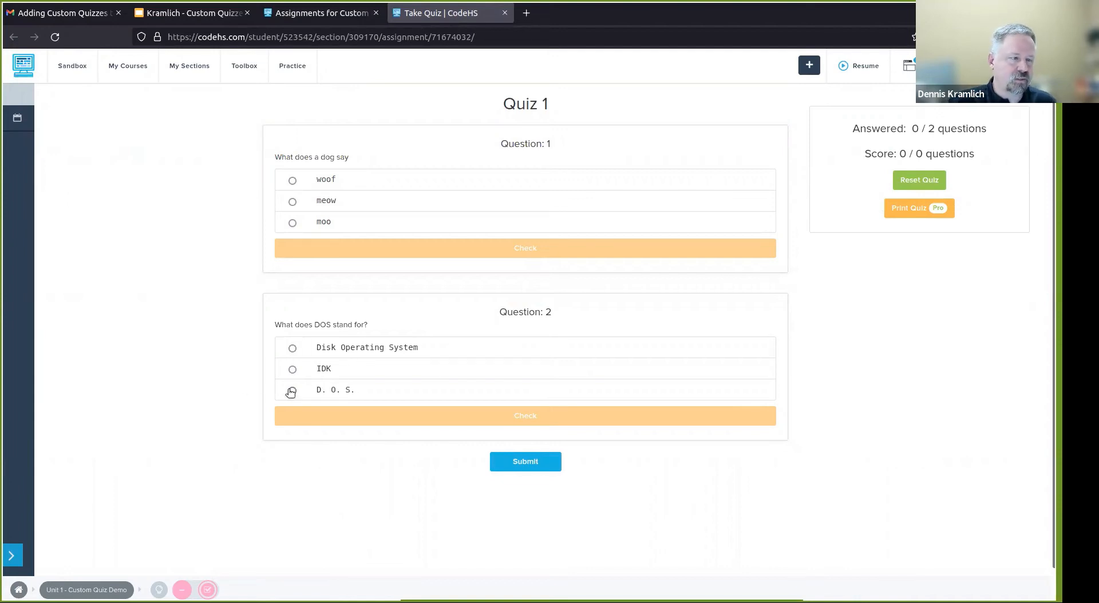
# Step: Answer and check Disk Operating System for the DOS question, choose woof for the dog question, submit the quiz, and close the preview
pyautogui.click(292, 348)
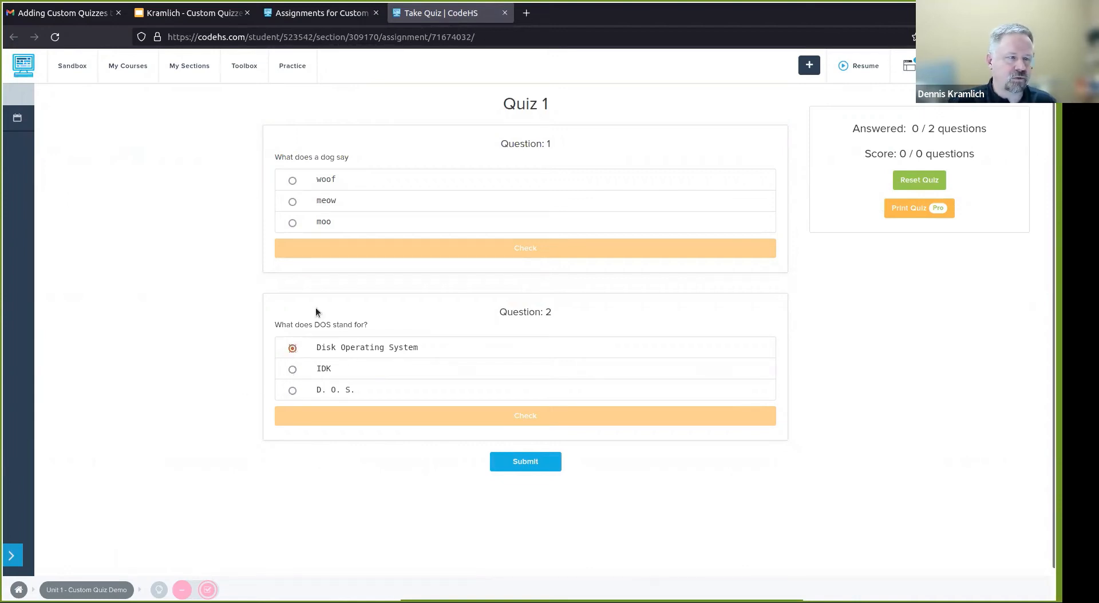
pyautogui.click(517, 416)
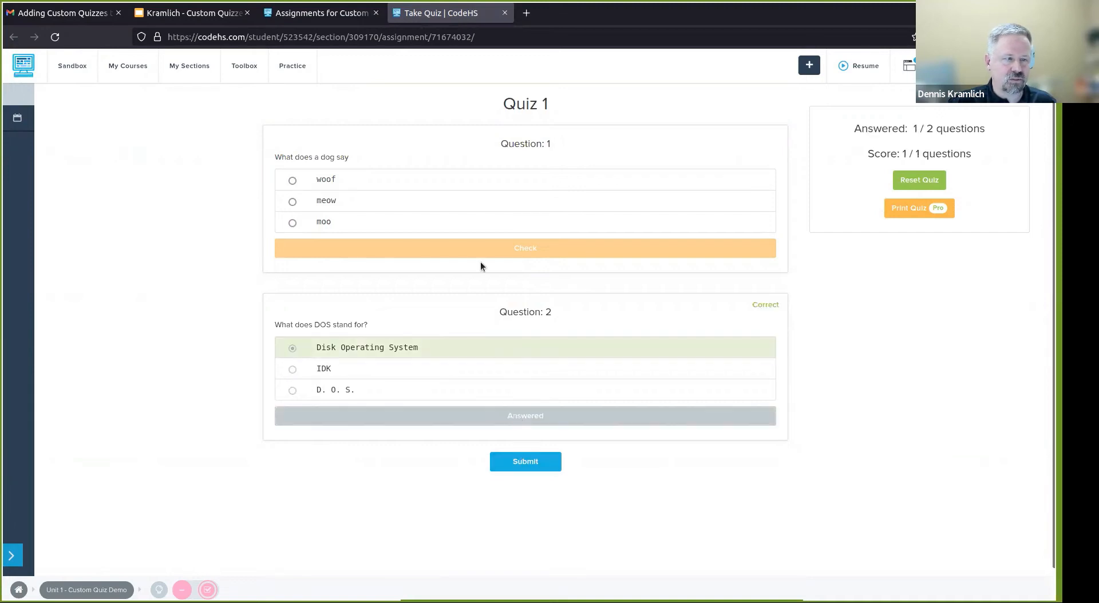
pyautogui.click(293, 180)
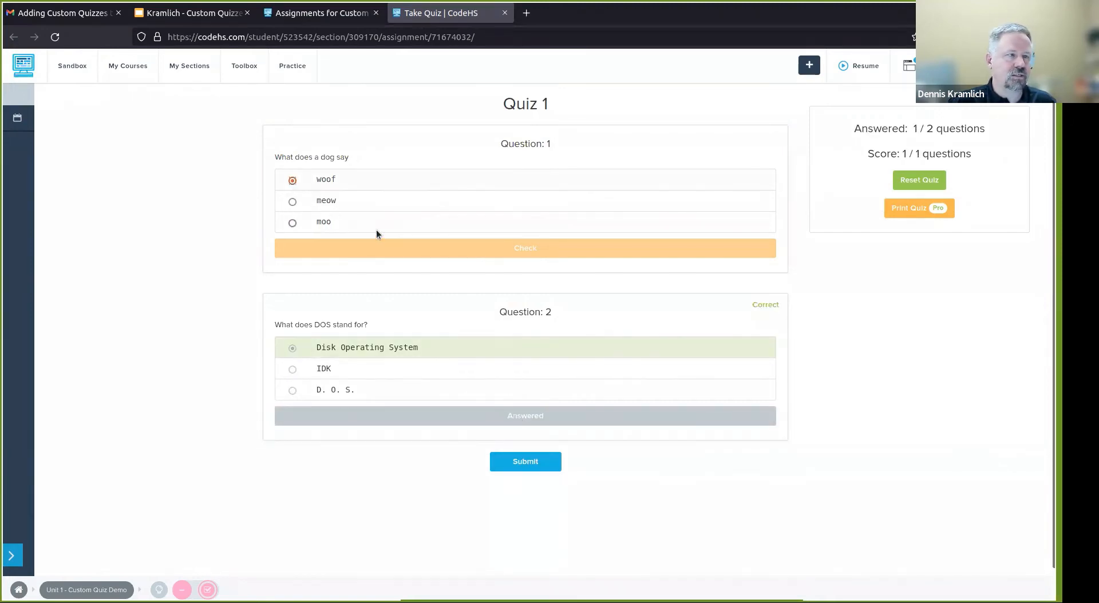
pyautogui.click(541, 464)
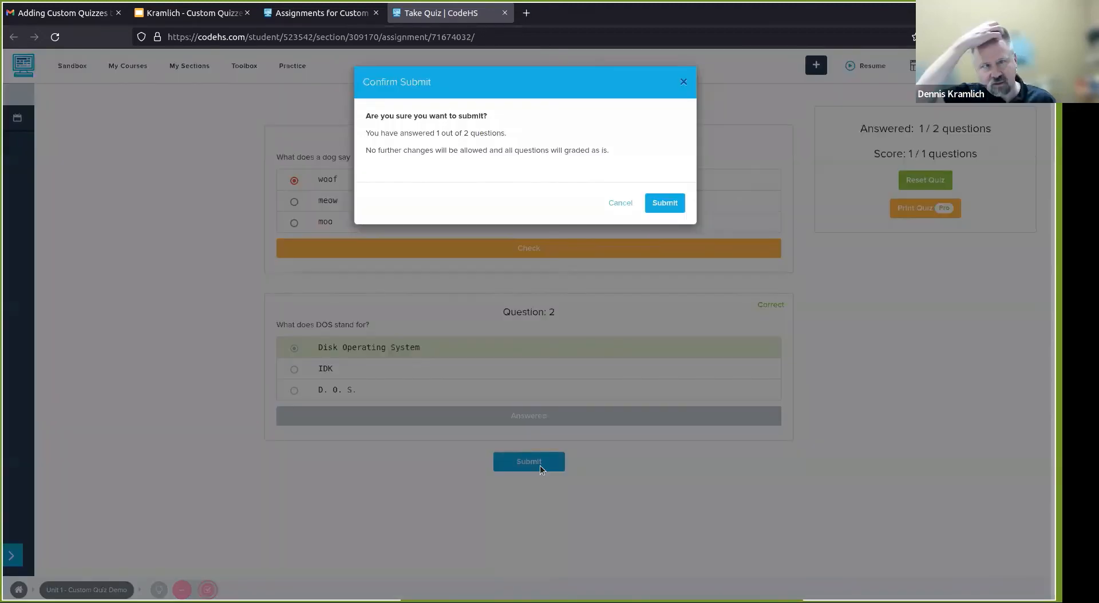
pyautogui.click(656, 204)
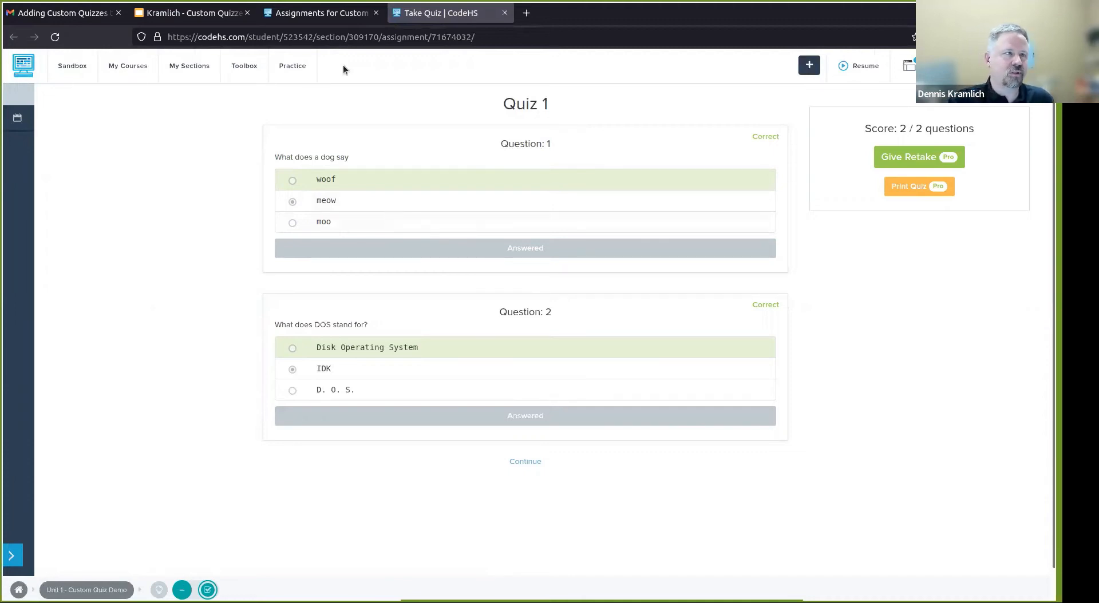
pyautogui.click(504, 14)
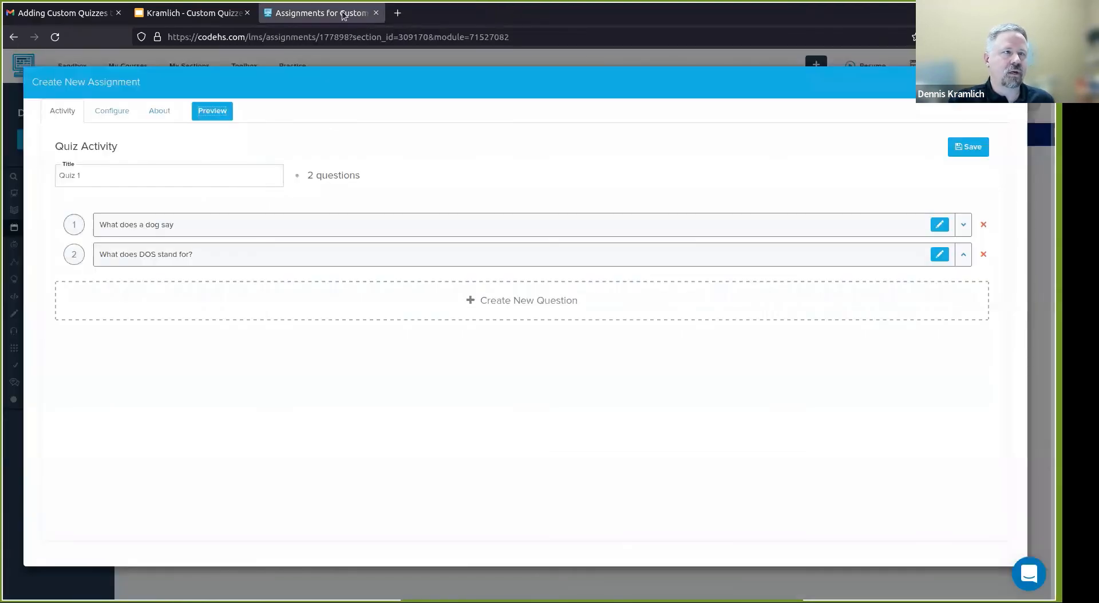
# Step: Reopen the DOS question to review its answer choices, then close the quiz editor
pyautogui.click(942, 258)
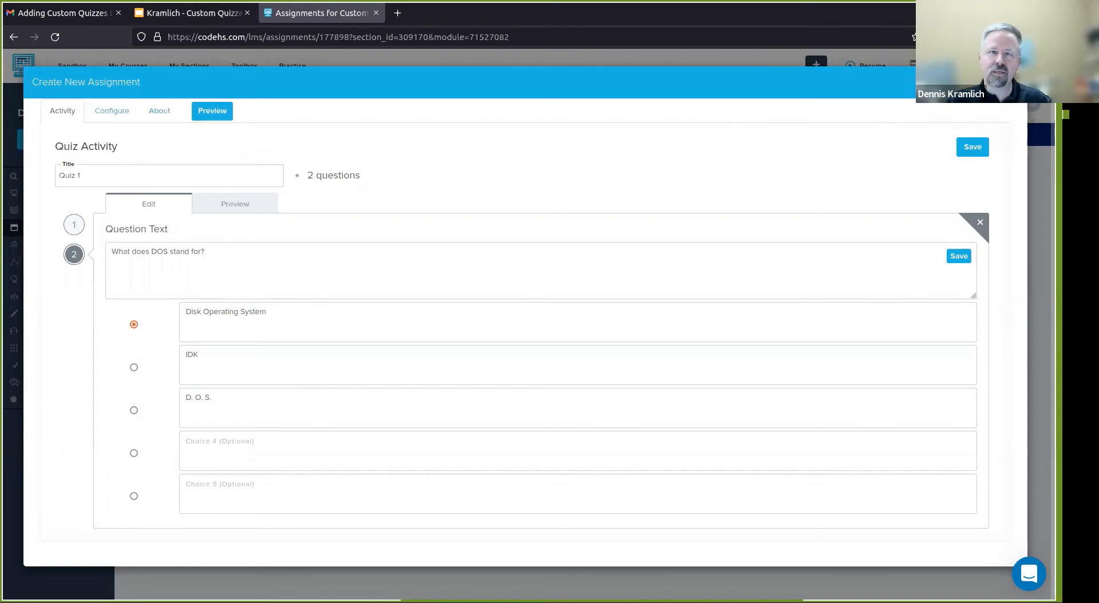
pyautogui.click(1013, 81)
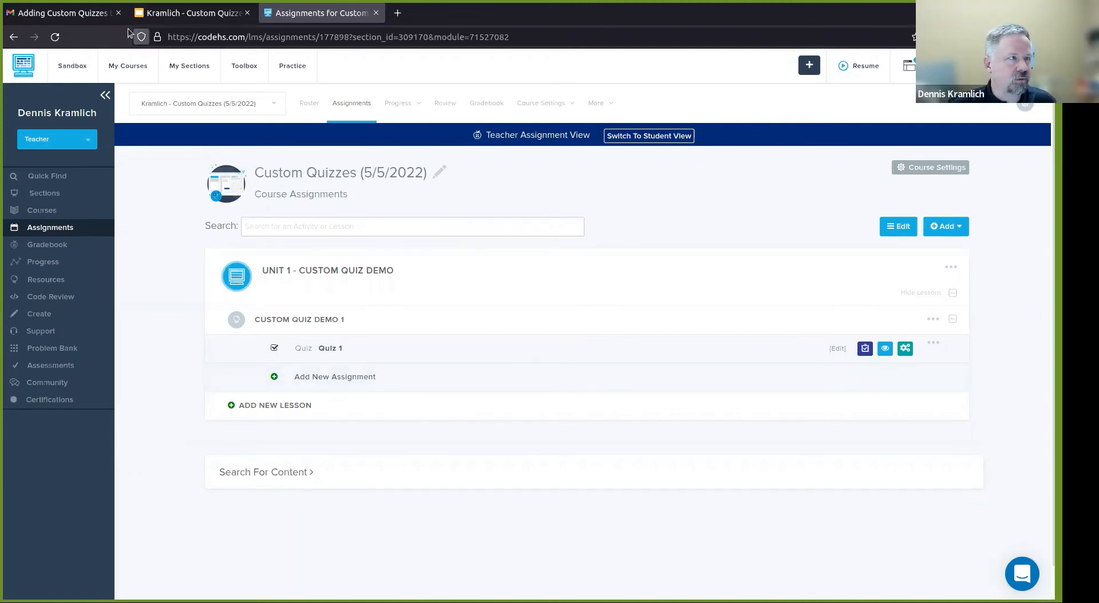
# Step: Refresh the course assignments, expand both lessons in Unit 1, and open Quiz 1 for editing to review its questions before closing it
pyautogui.click(55, 37)
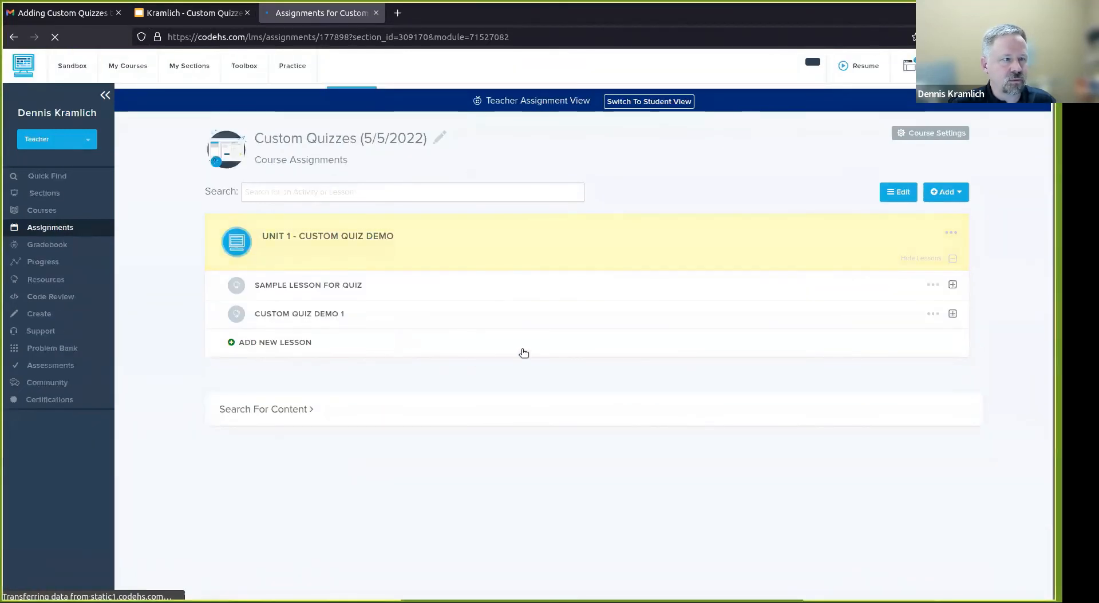
pyautogui.click(953, 285)
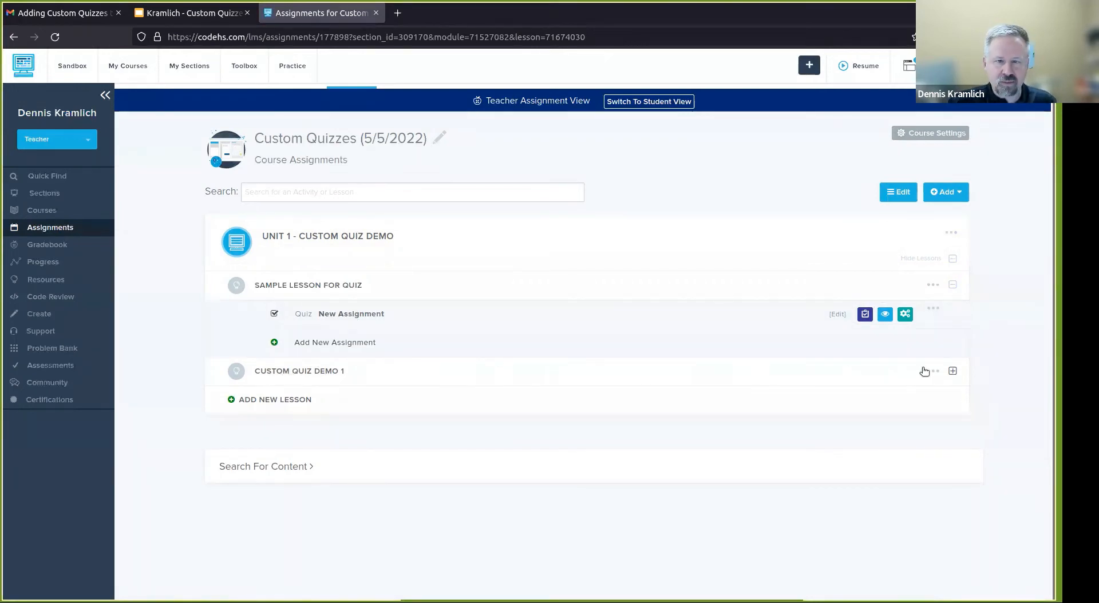
pyautogui.click(953, 371)
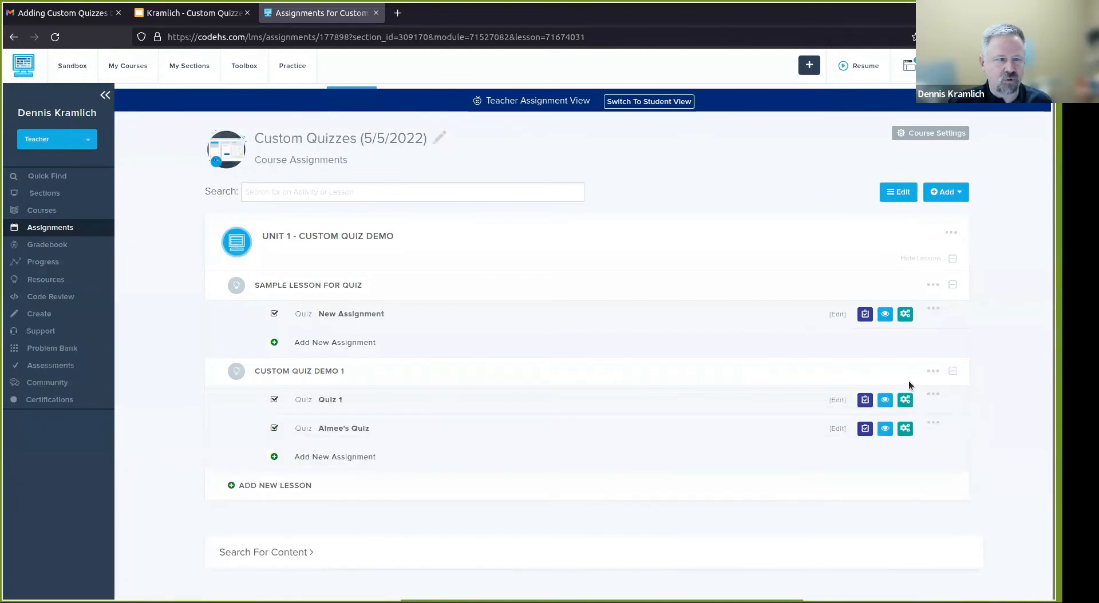
pyautogui.click(837, 401)
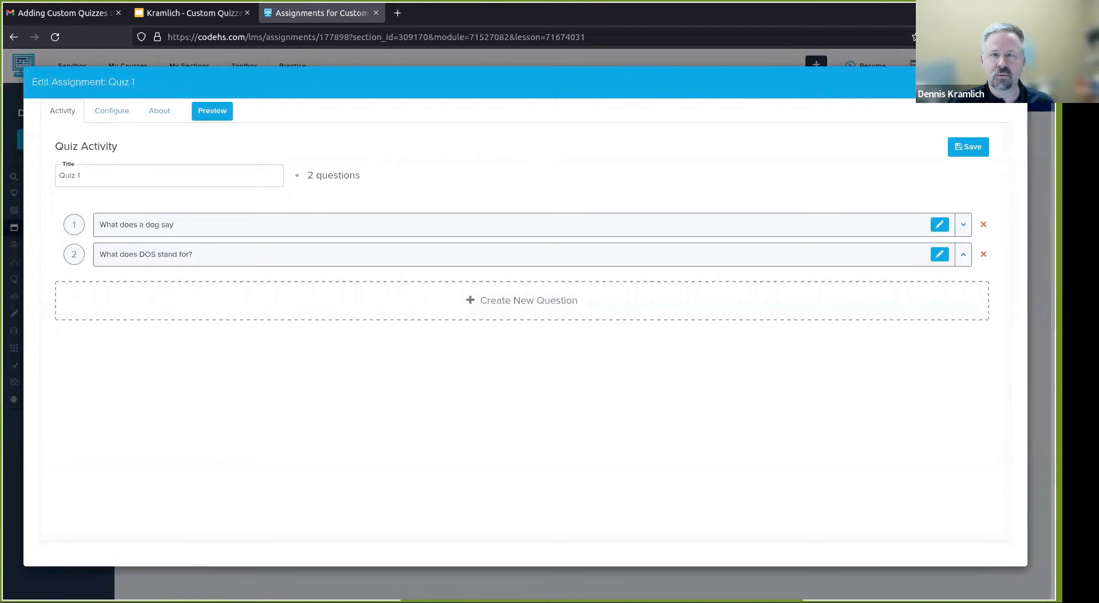
pyautogui.click(1013, 82)
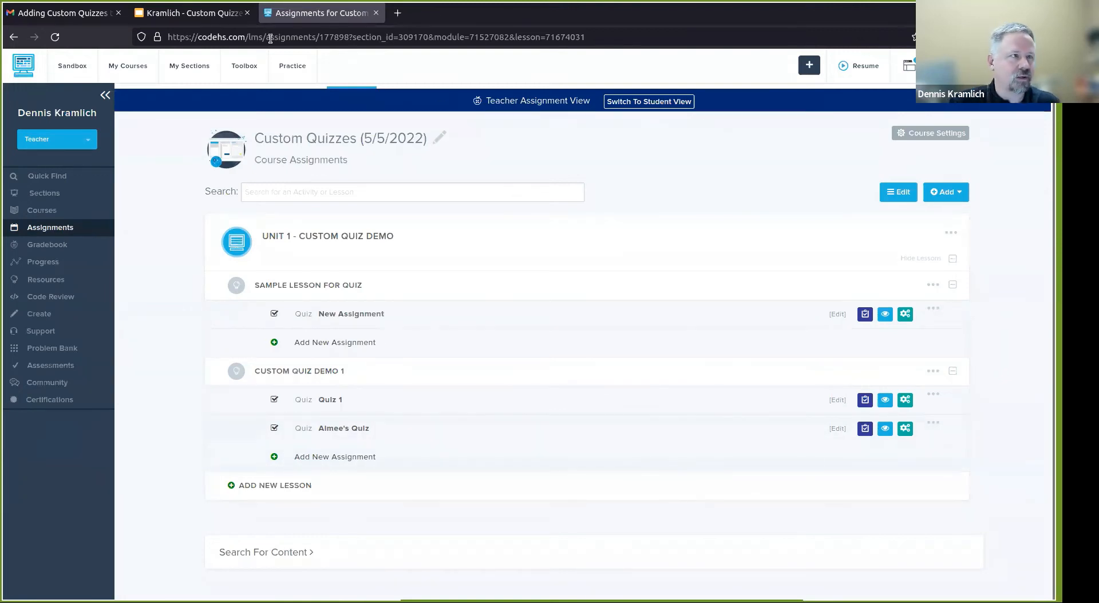
# Step: Switch to the Custom Quizzes presentation in Google Slides and advance to the Formatting with Markdown slide
pyautogui.click(214, 16)
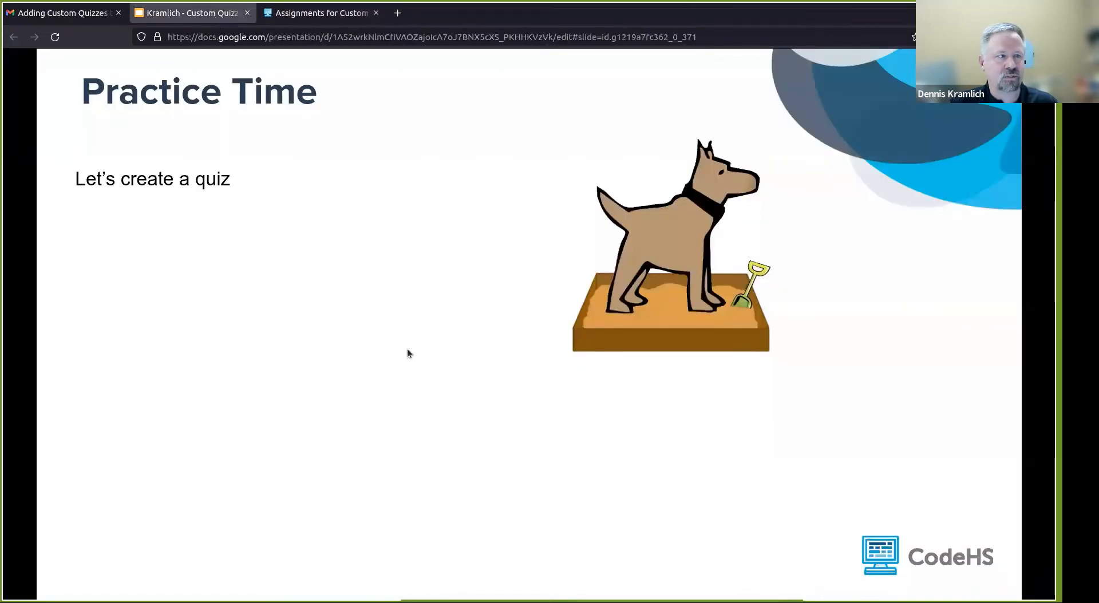
pyautogui.press('Right')
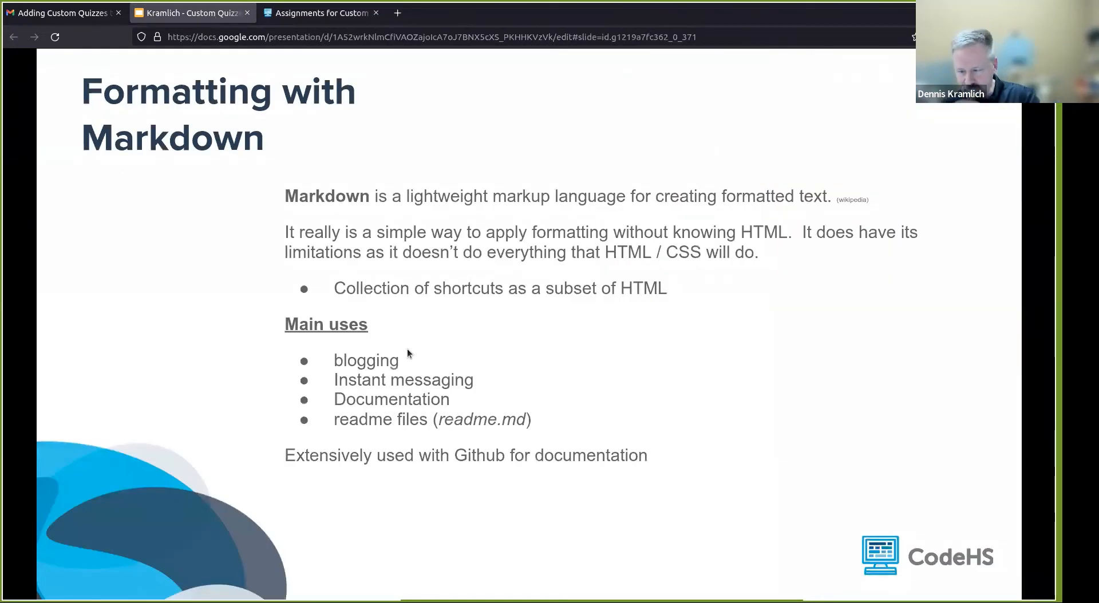
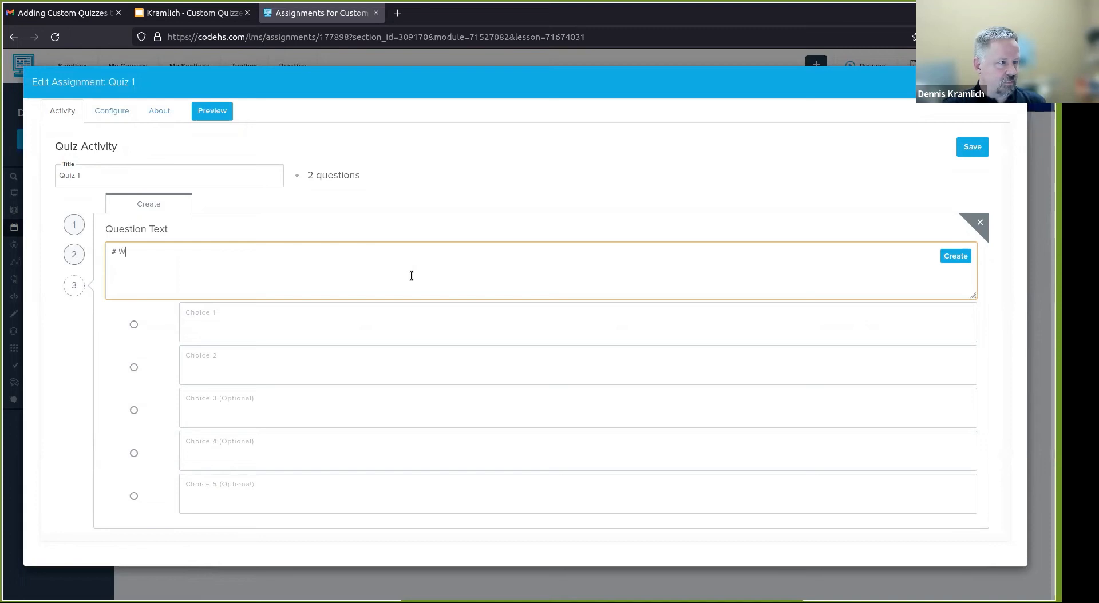
# Step: Enter the new third question's text in Markdown as a heading with bold dog: "# What does a **dog** say?"
pyautogui.write('s a')
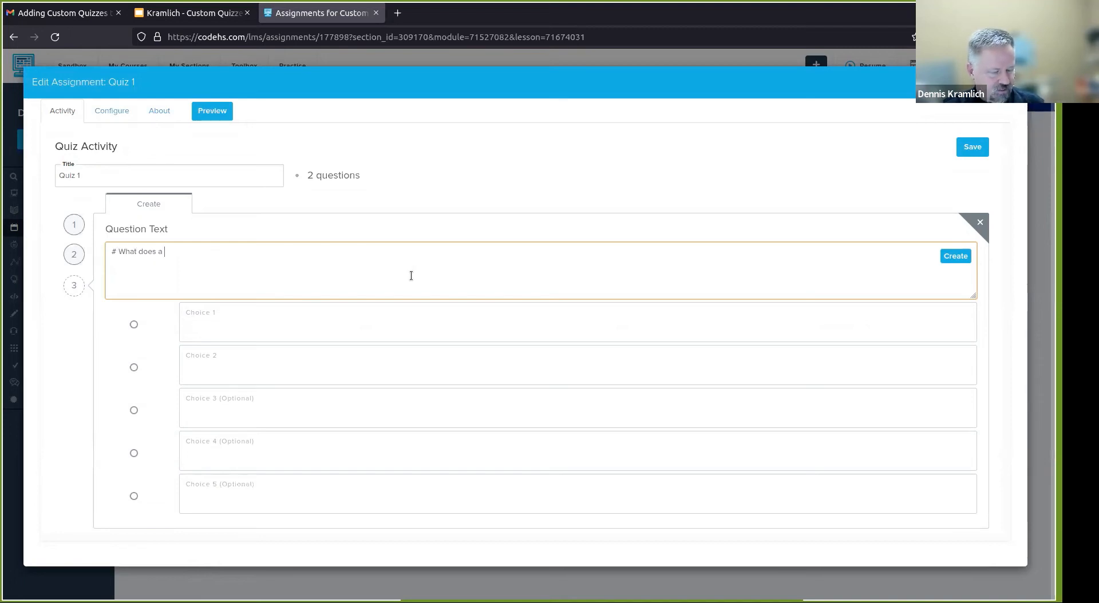
pyautogui.write(' "')
pyautogui.write('dog')
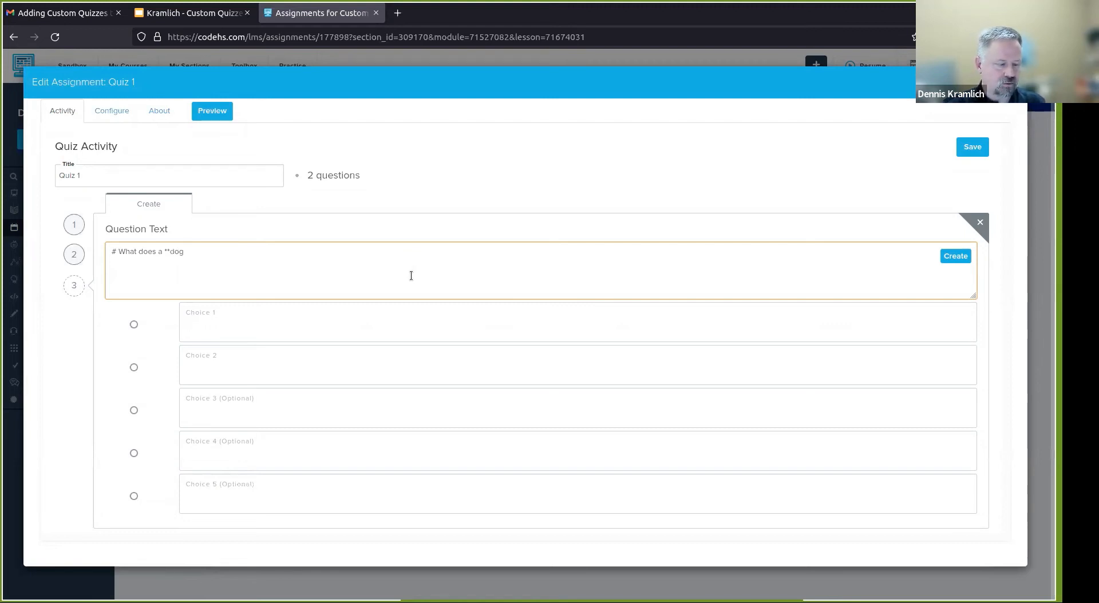
pyautogui.write('**')
pyautogui.write(' say')
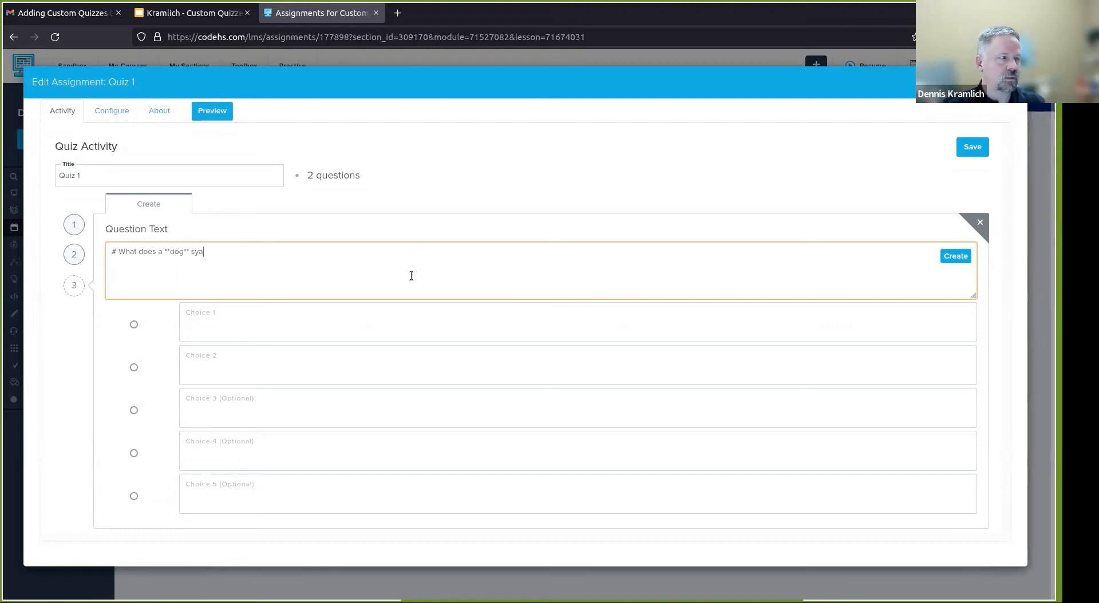
pyautogui.write('?')
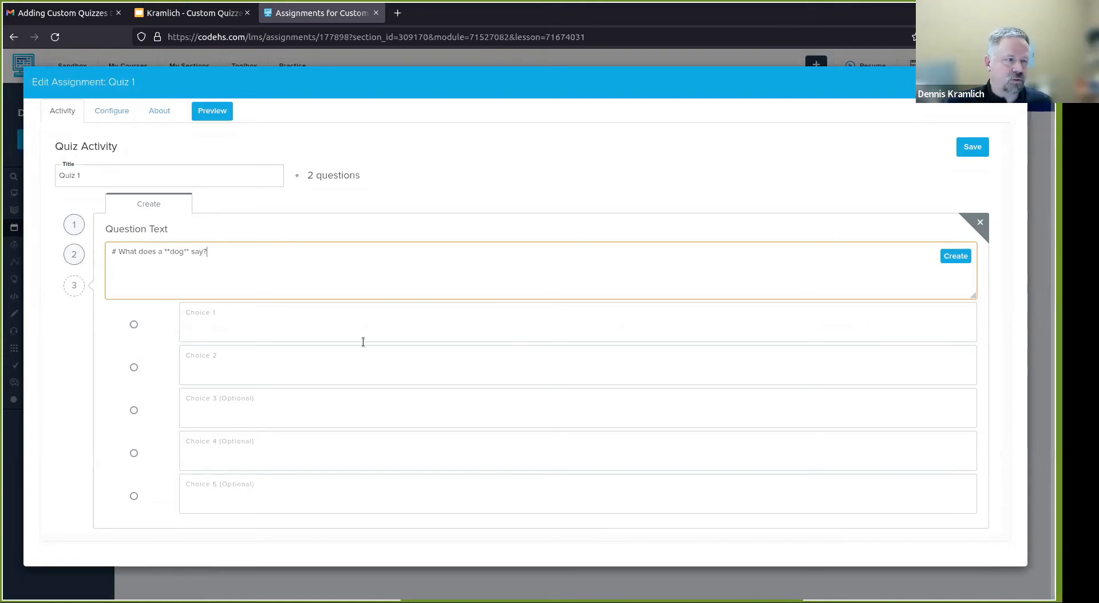
# Step: Fill choice 1 with a Markdown code block, fenced by triple backticks, containing print("woof")
pyautogui.click(328, 330)
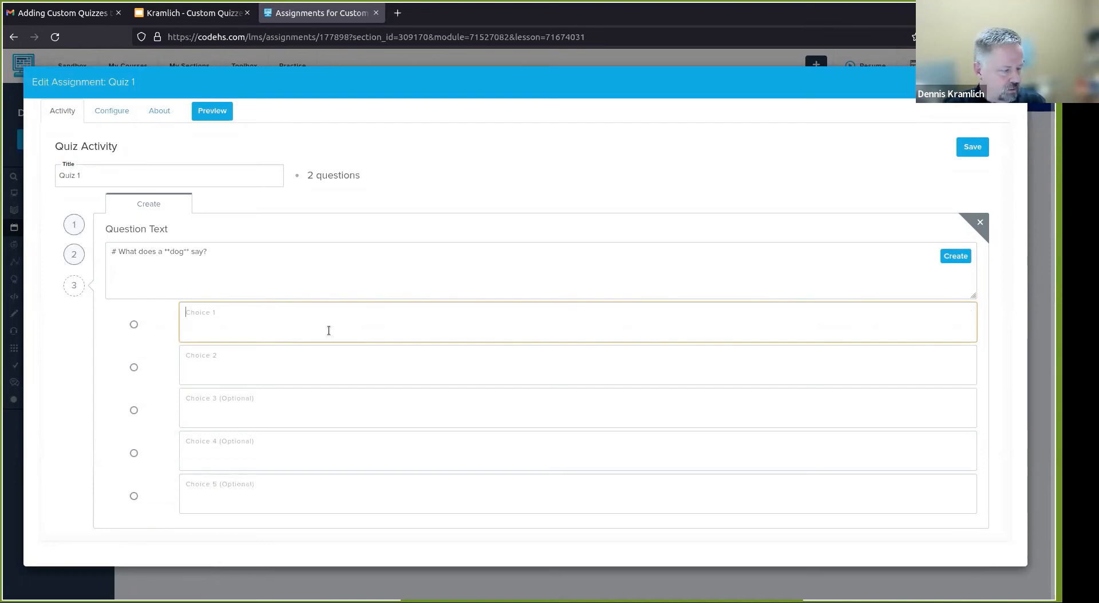
pyautogui.write('```')
pyautogui.press('Return')
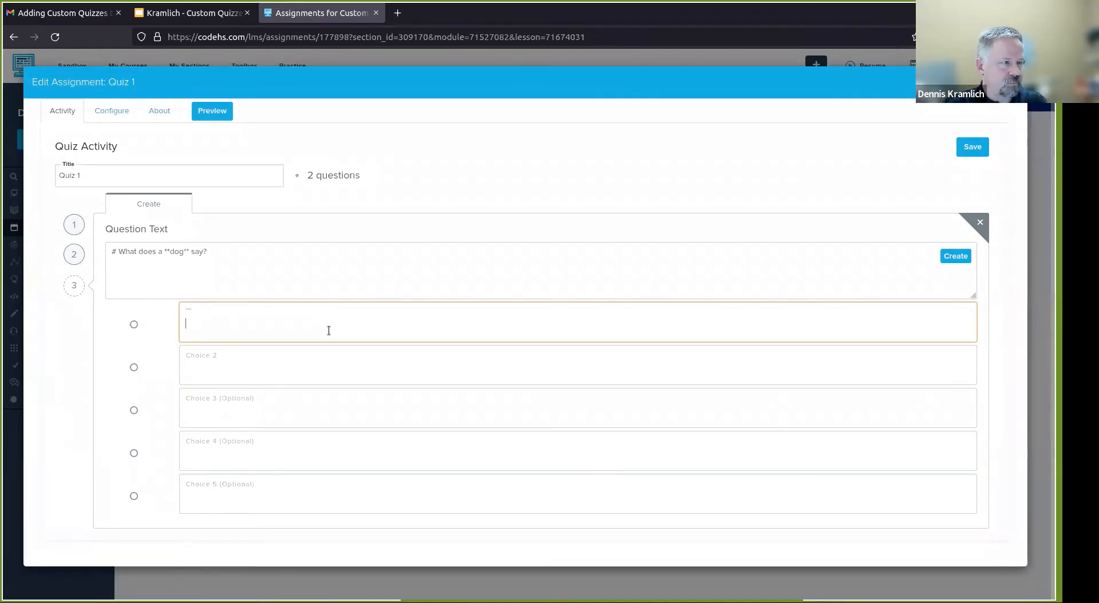
pyautogui.write('print')
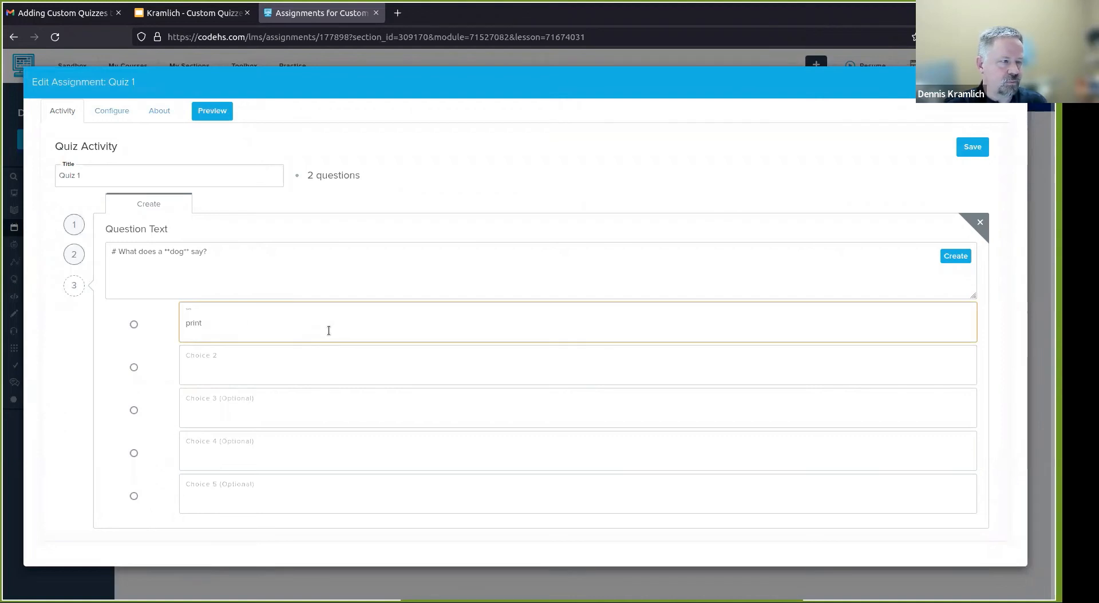
pyautogui.write('("woof"')
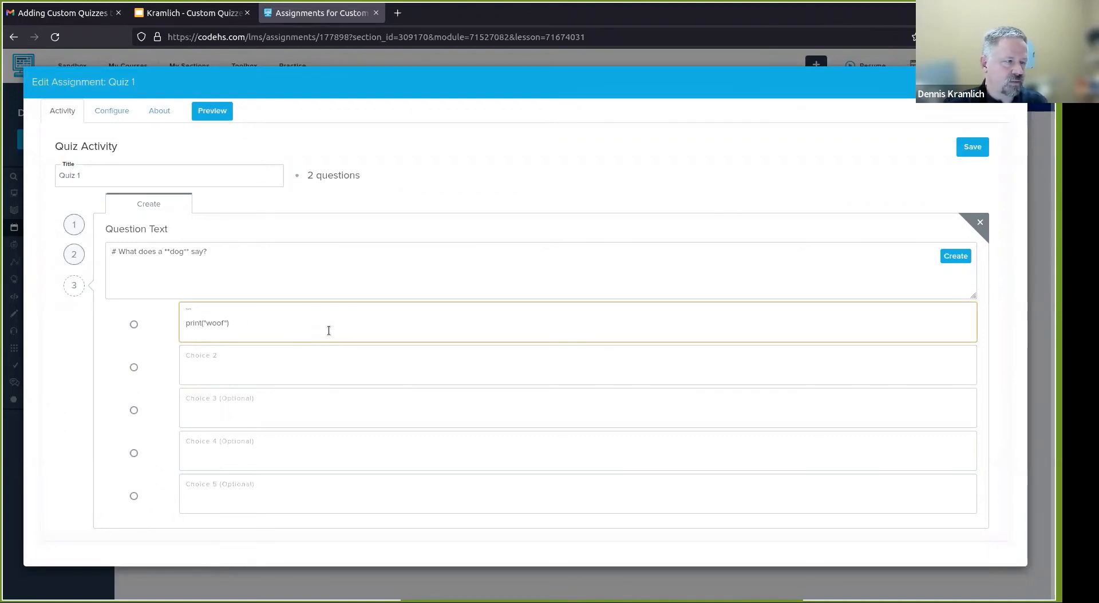
pyautogui.write(')')
pyautogui.press('Return')
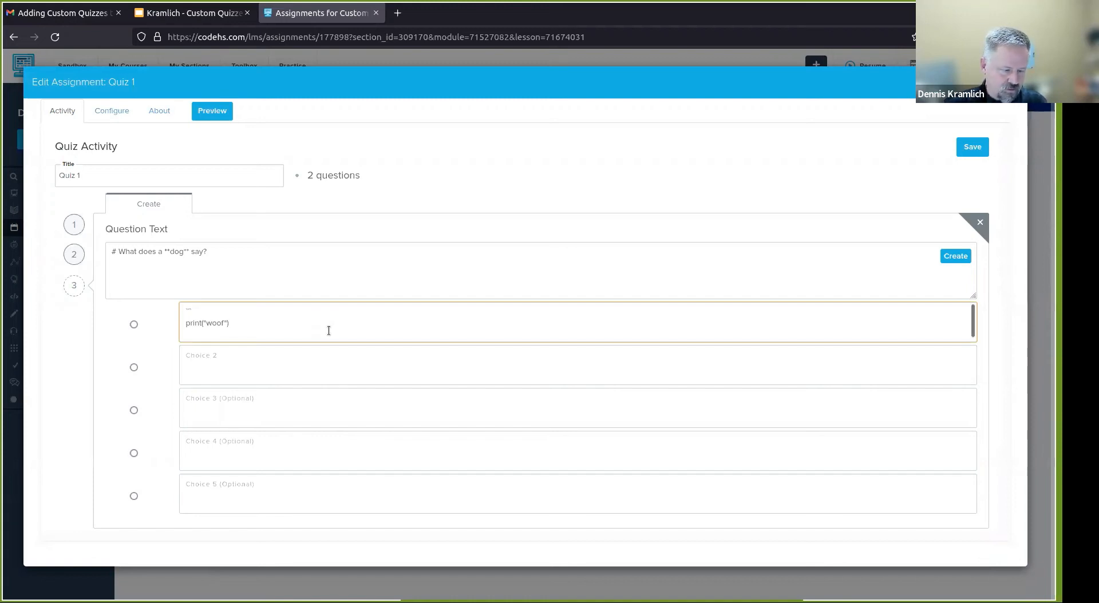
pyautogui.write('```')
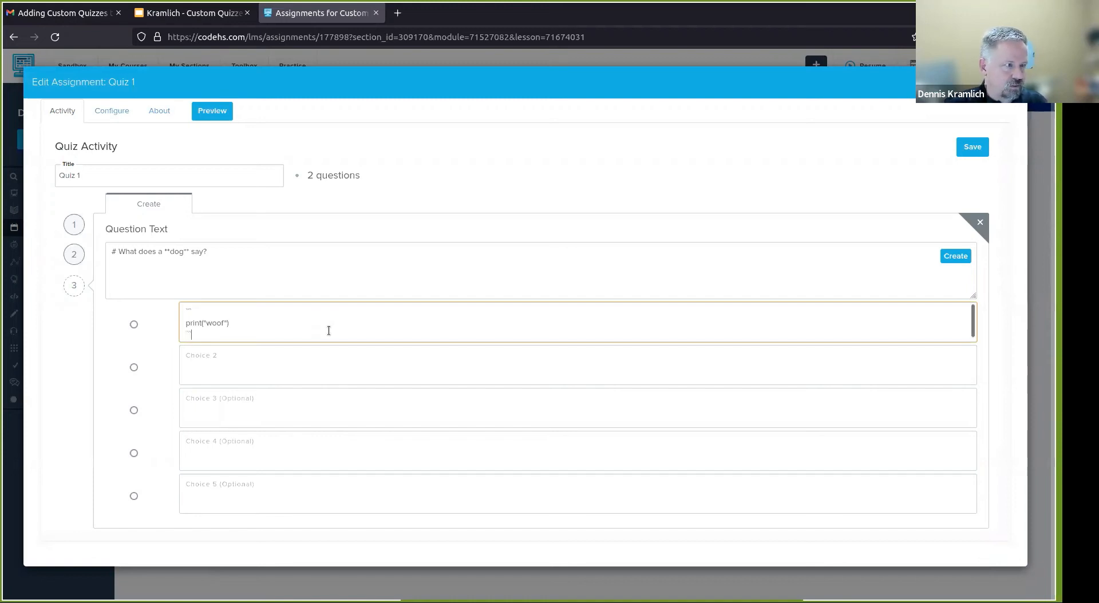
# Step: Fill choice 2 with a triple-backtick code block labelled JavaScript, containing console.log("Woof!!");
pyautogui.click(236, 357)
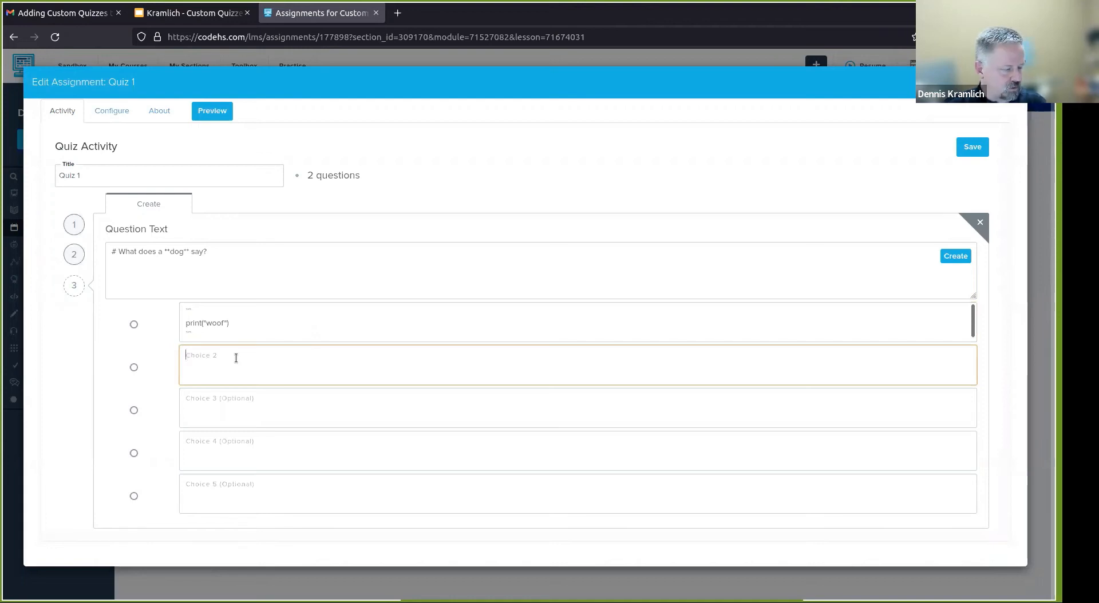
pyautogui.write('```')
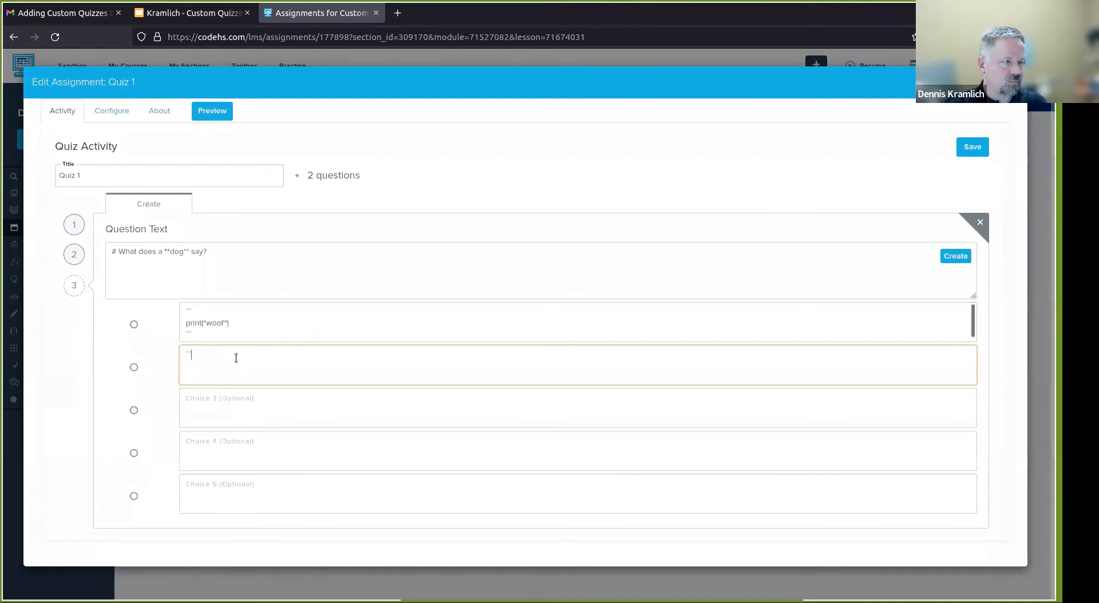
pyautogui.write('JavaSc')
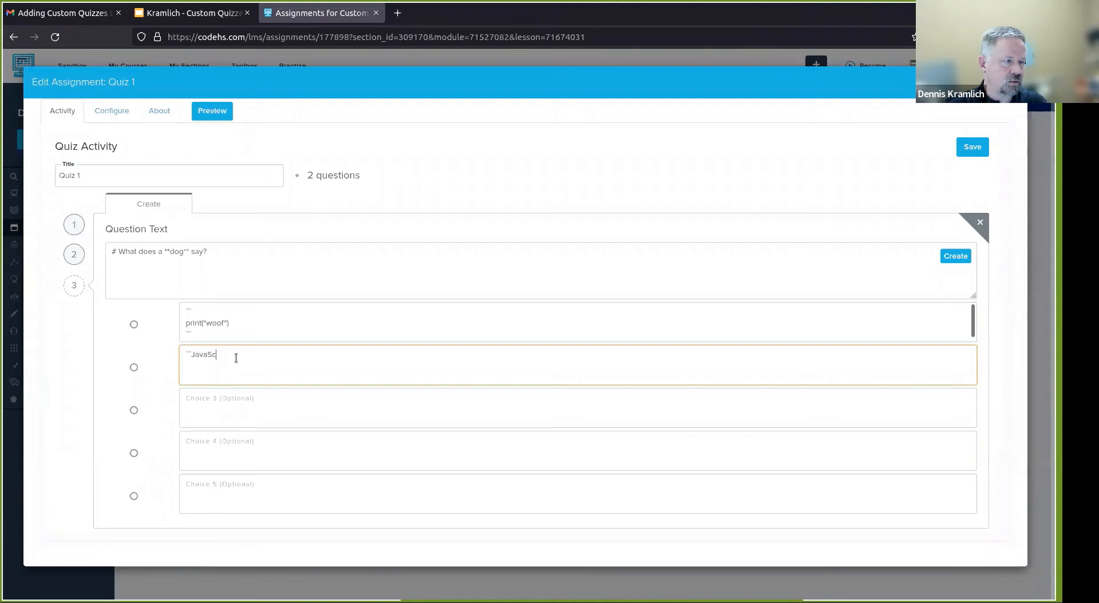
pyautogui.write('ript ')
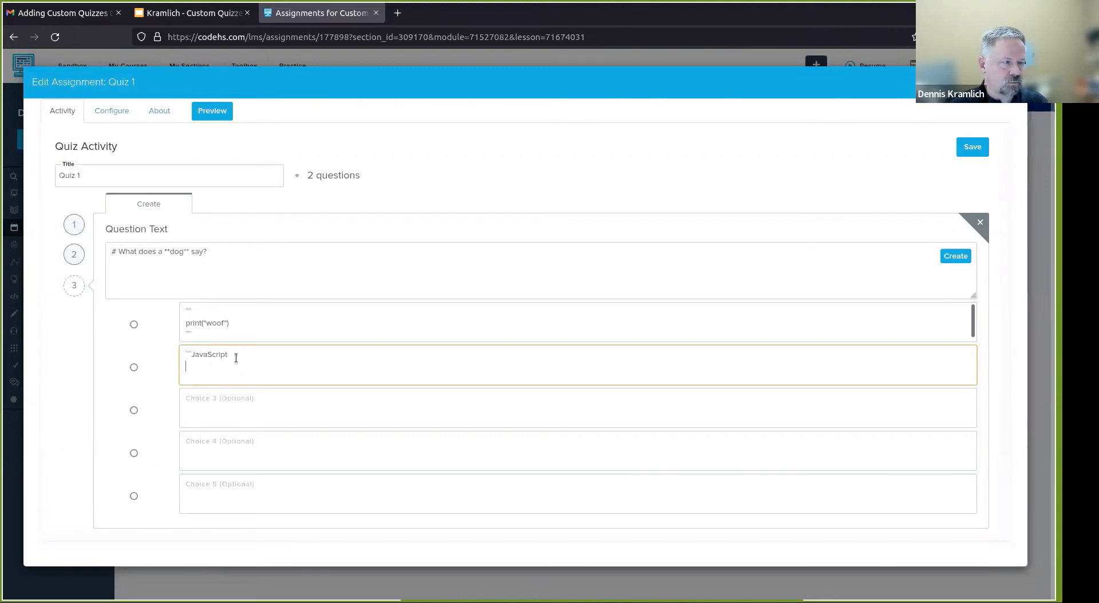
pyautogui.write('con')
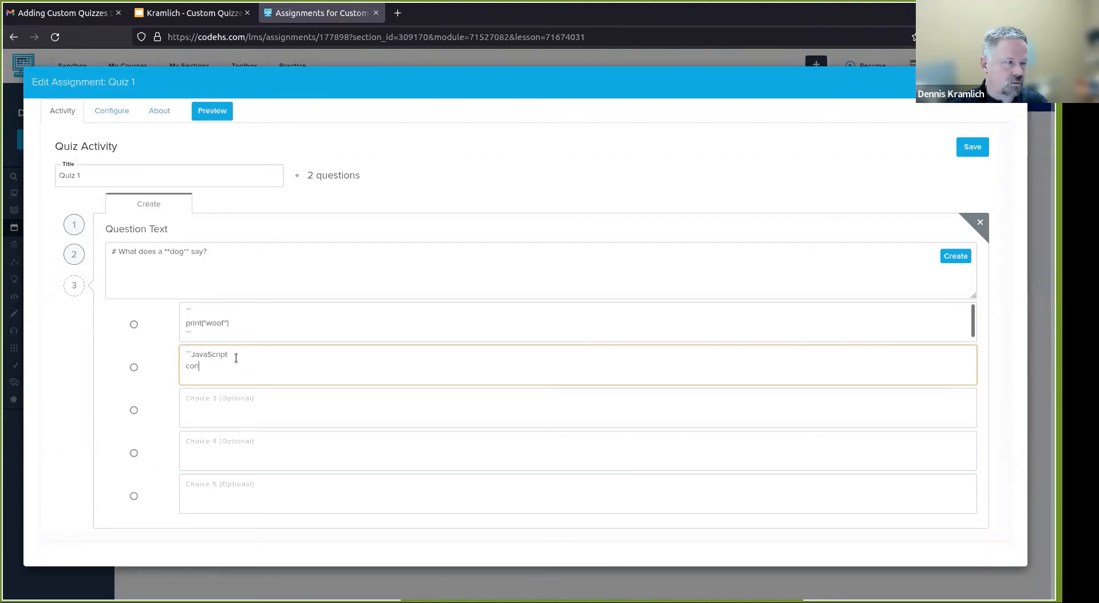
pyautogui.write('sole.log("')
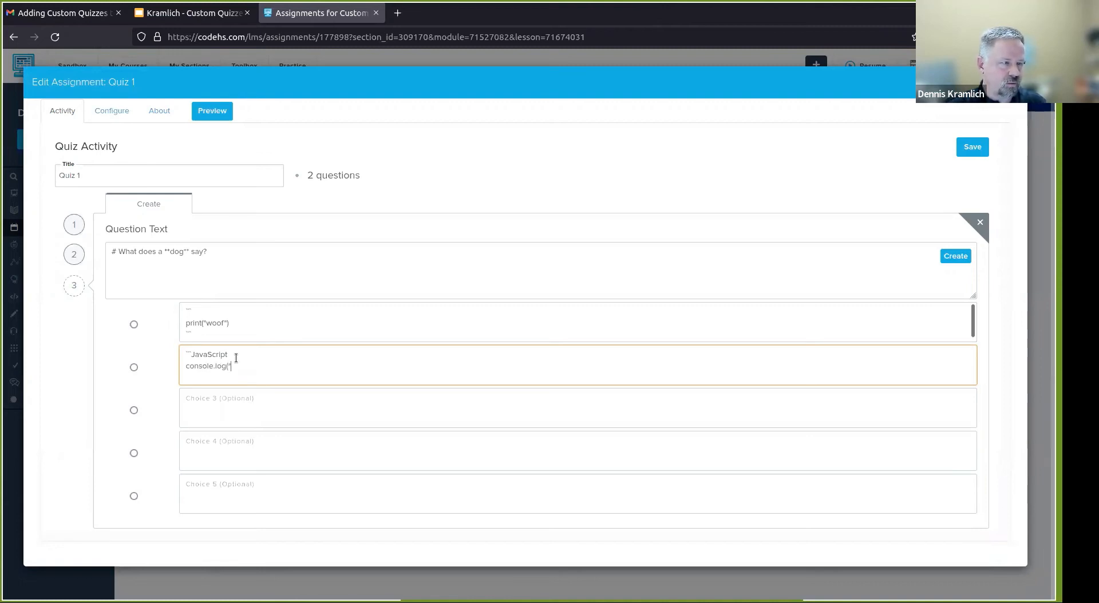
pyautogui.write('Woof')
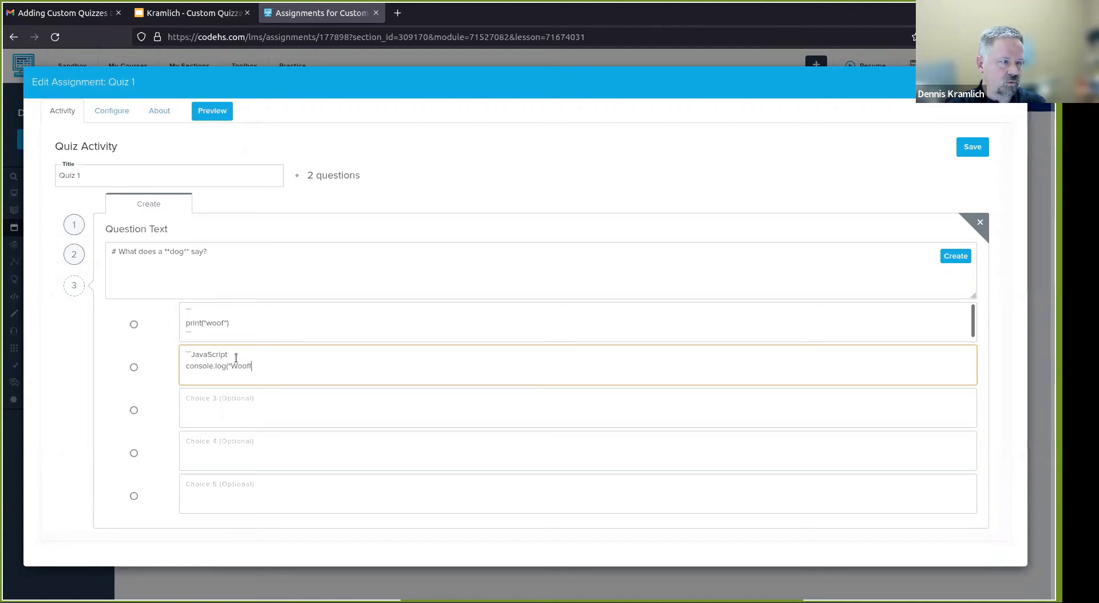
pyautogui.write('!!");')
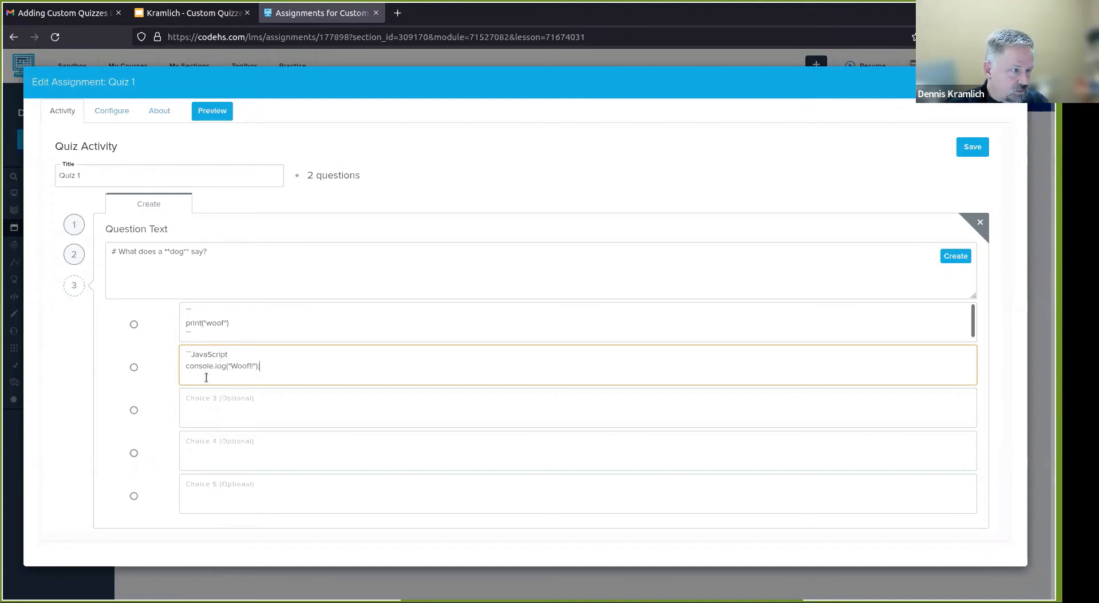
pyautogui.press('Return')
pyautogui.write('```')
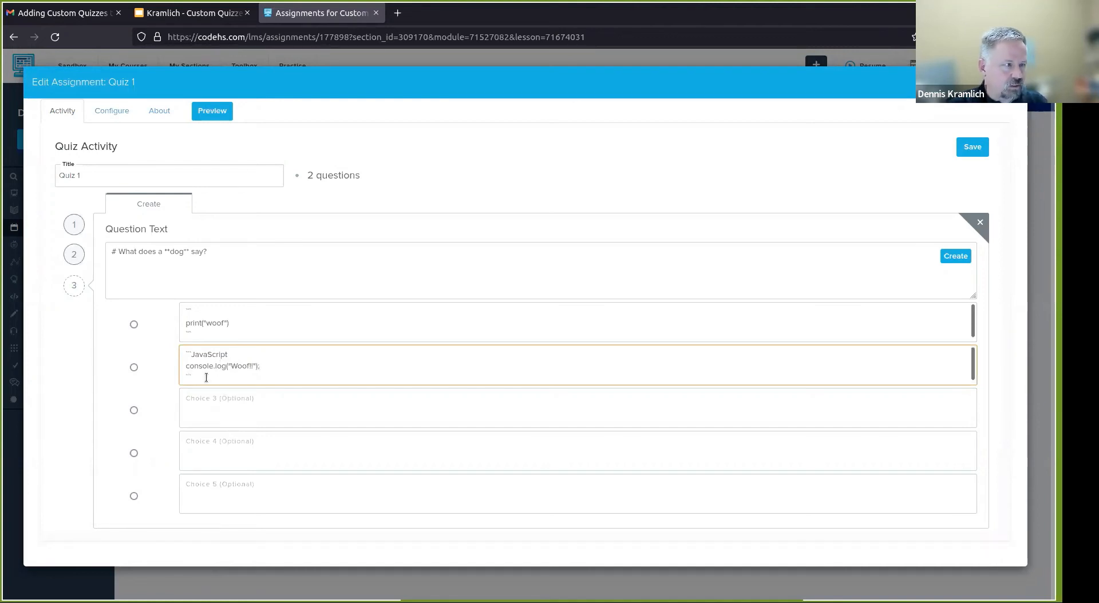
# Step: Fill choice 3 with a triple-backtick code block labelled HTML, containing <p>Woof</p>
pyautogui.click(198, 404)
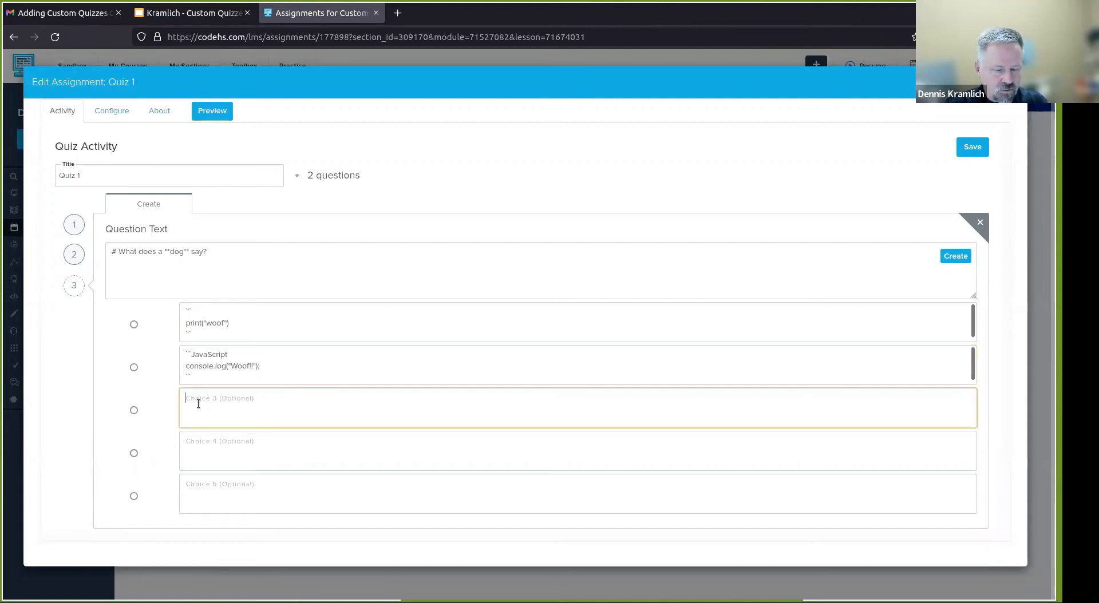
pyautogui.write('```')
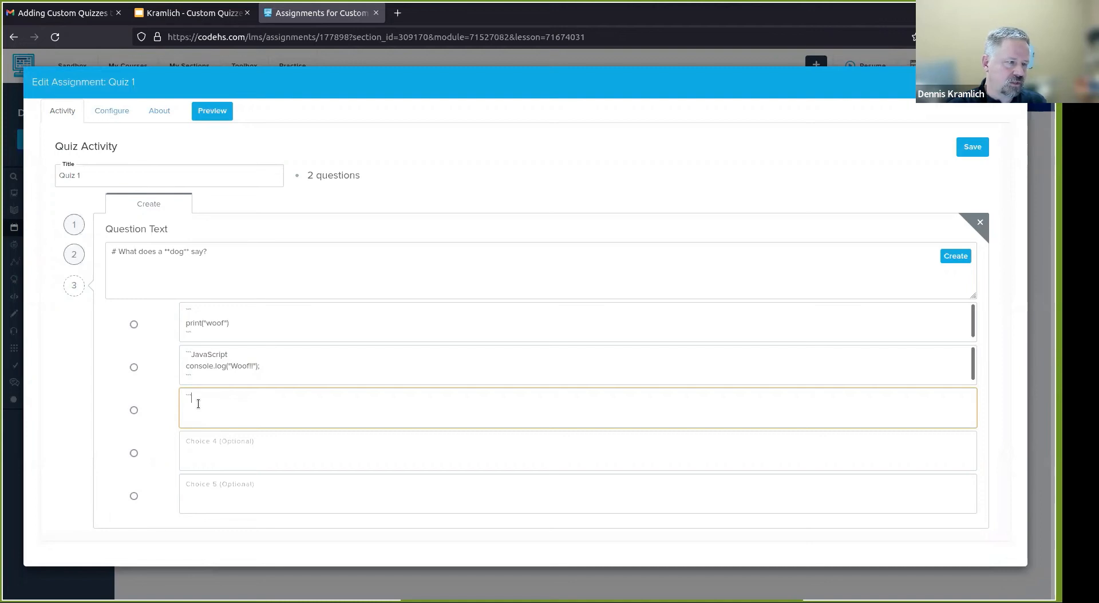
pyautogui.write('HTML ')
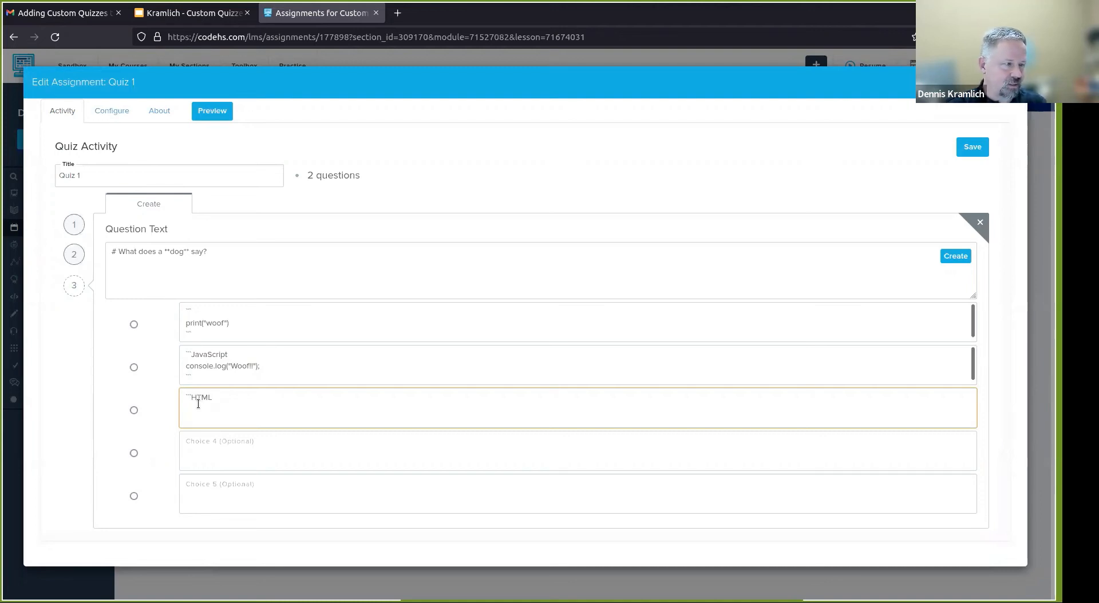
pyautogui.write('<')
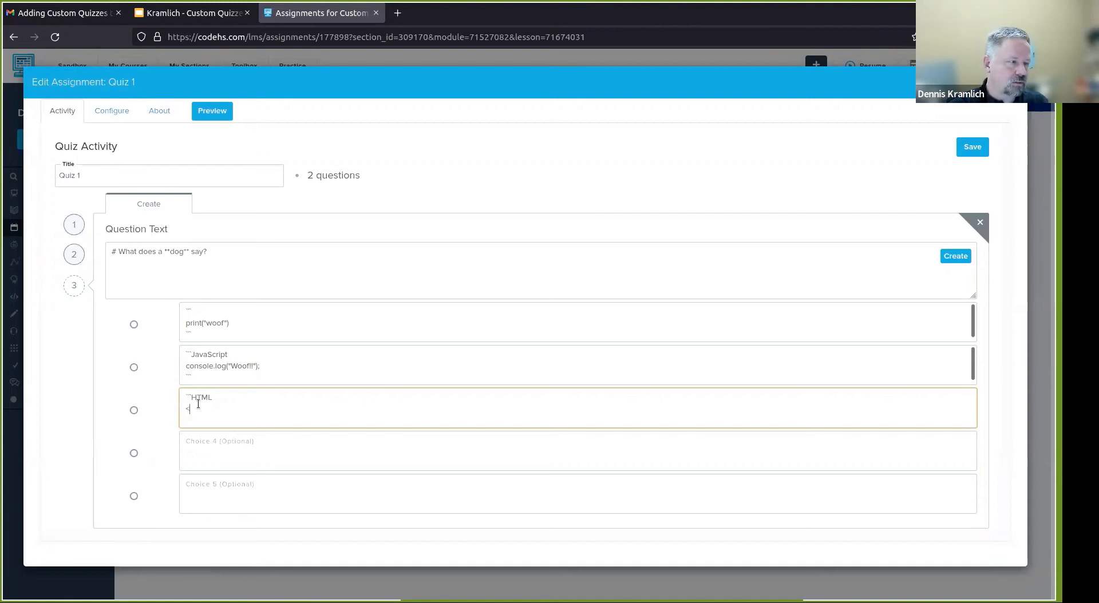
pyautogui.write('p>')
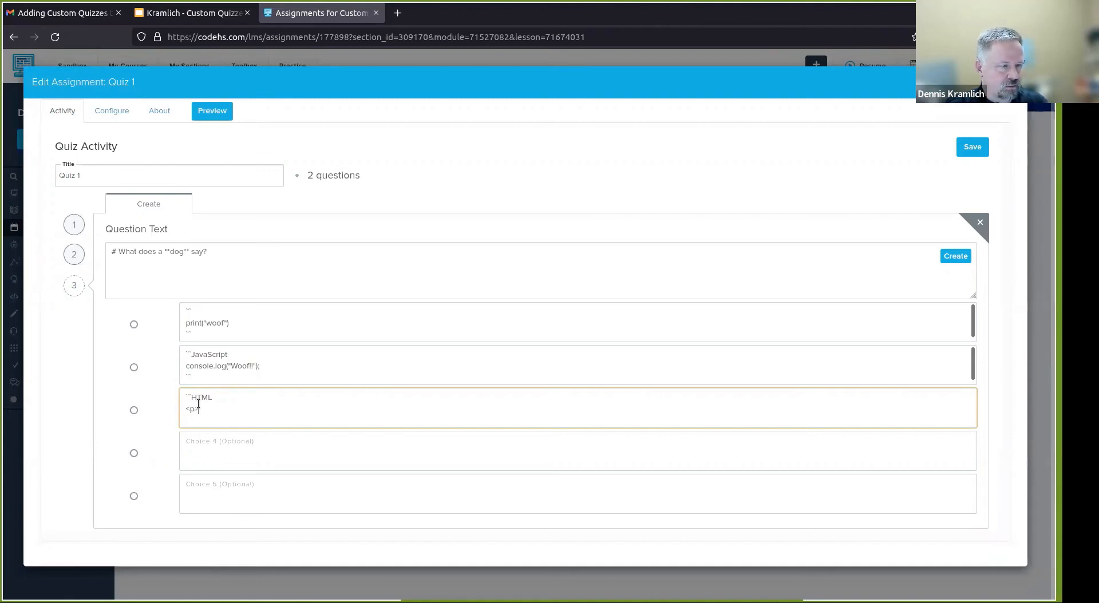
pyautogui.write('Woof')
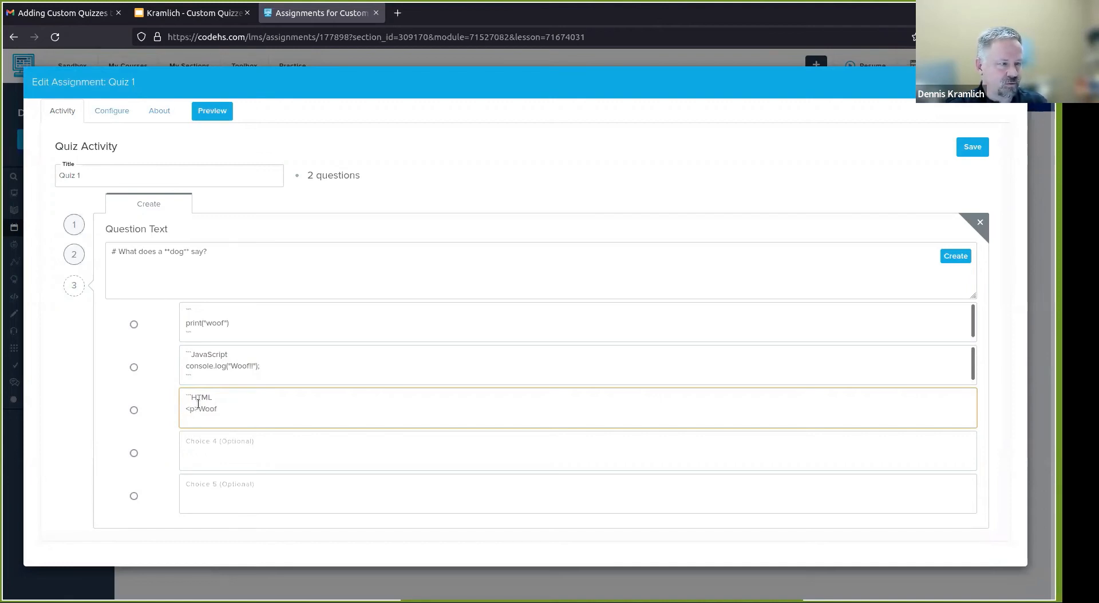
pyautogui.write('</p')
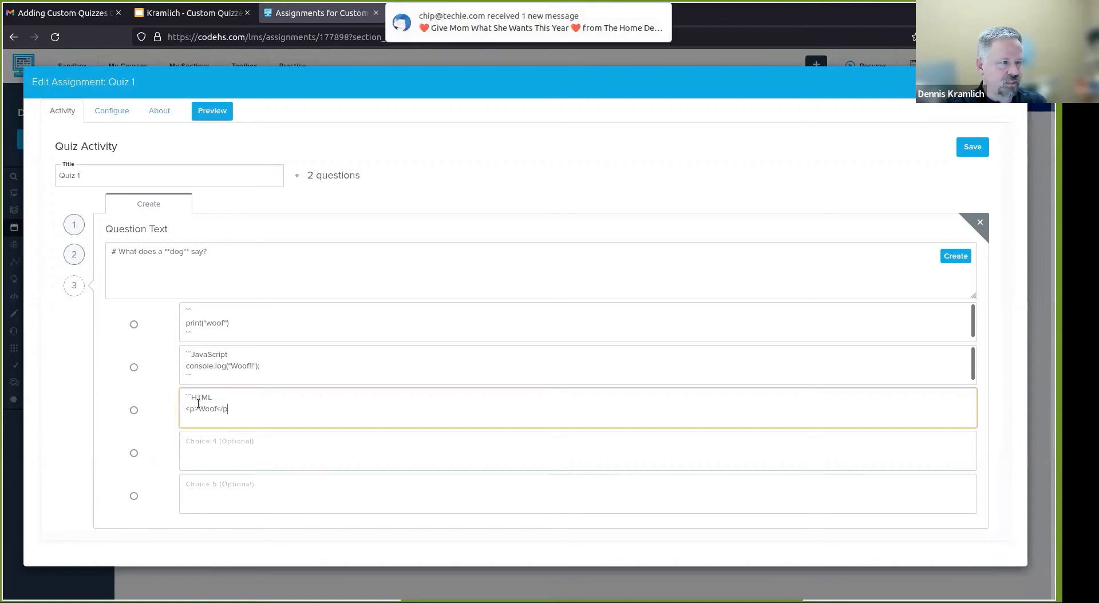
pyautogui.write('>')
pyautogui.press('Return')
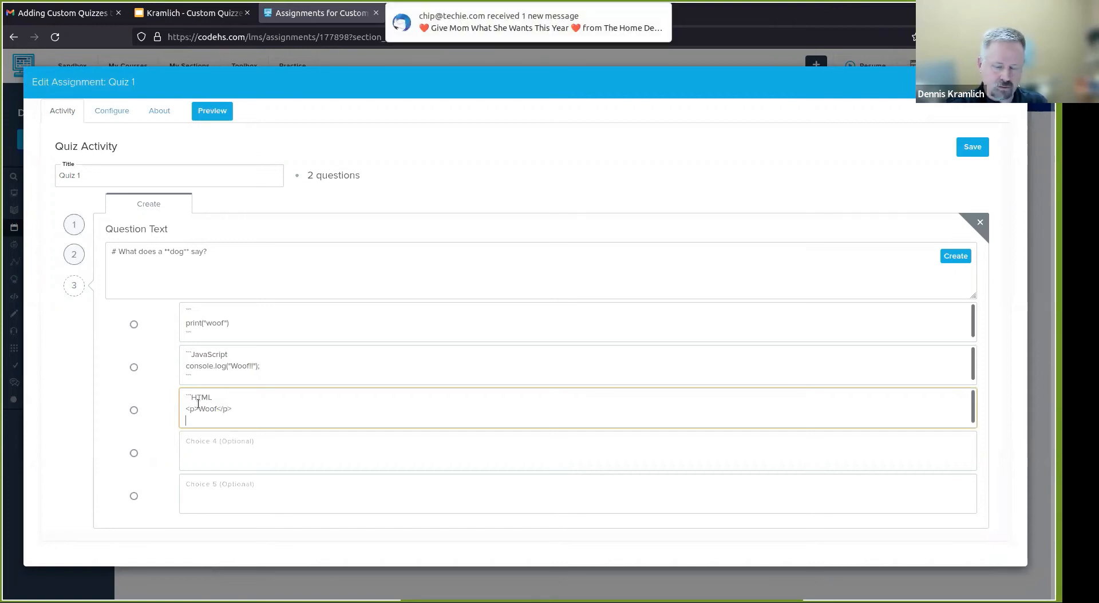
pyautogui.write('```')
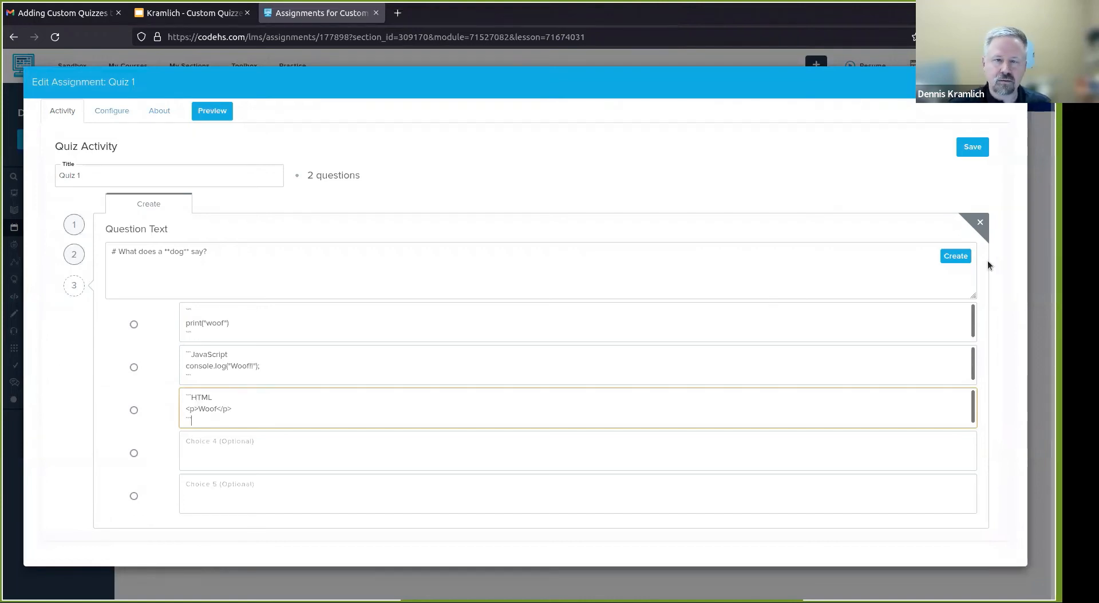
# Step: Create the third question from the entered text and choices, and reopen it to preview its rendered Markdown
pyautogui.click(953, 259)
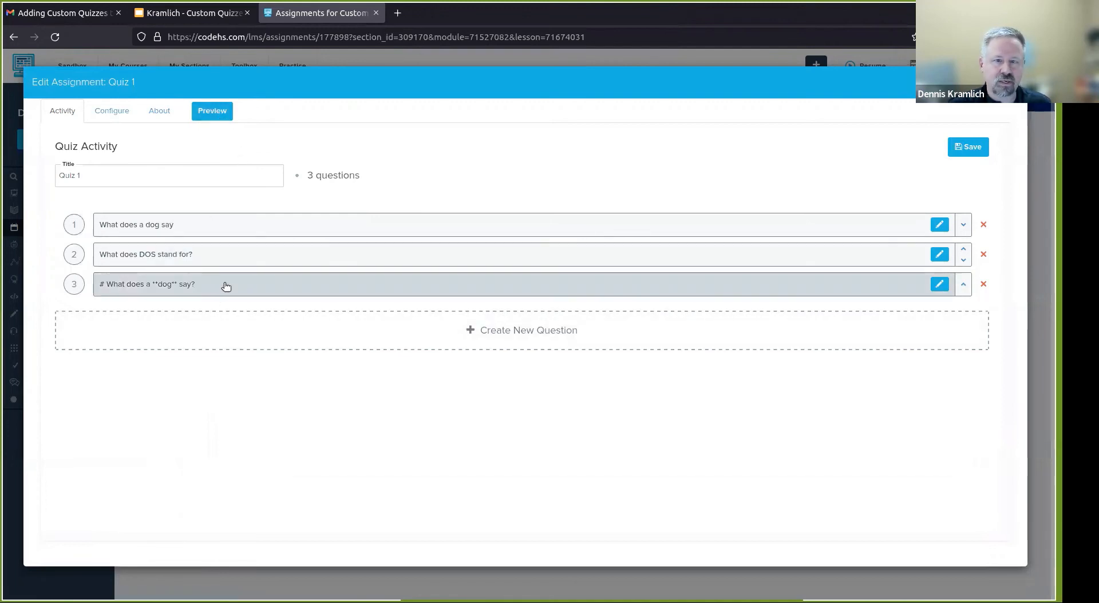
pyautogui.click(939, 284)
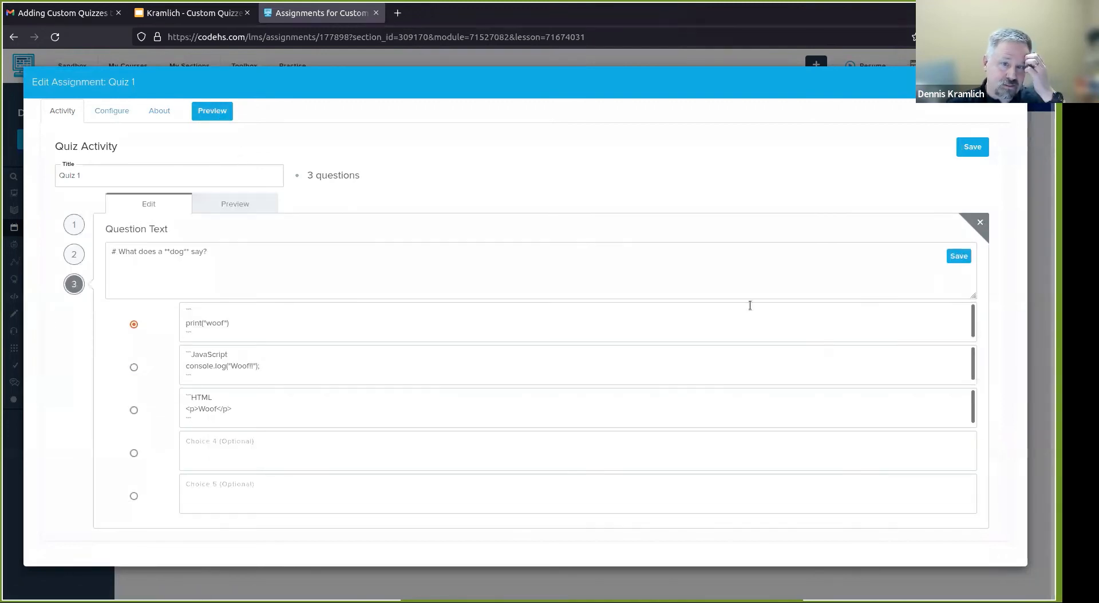
pyautogui.click(249, 204)
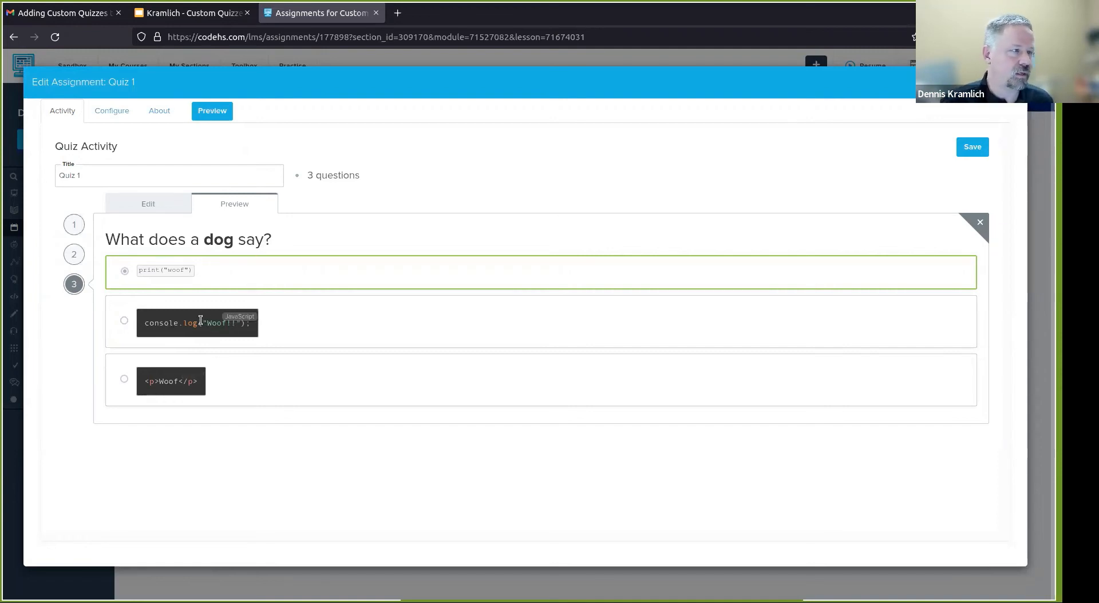
# Step: Add a triple-backtick Java code block containing System.out.println("Woof"); below the heading in the third question's text, and save the question
pyautogui.click(132, 208)
pyautogui.click(209, 258)
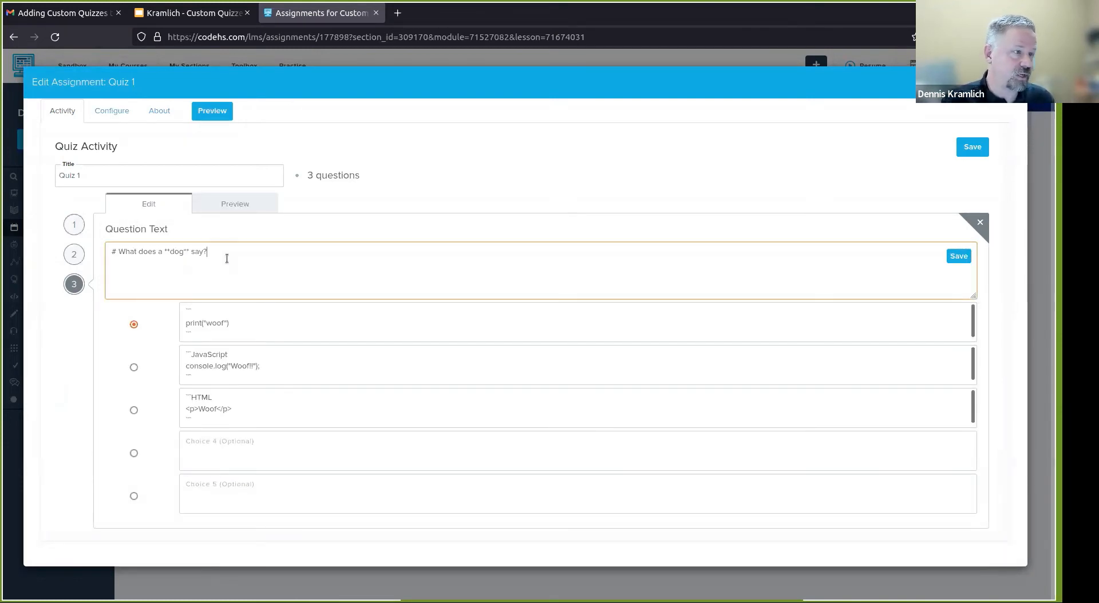
pyautogui.press('Return')
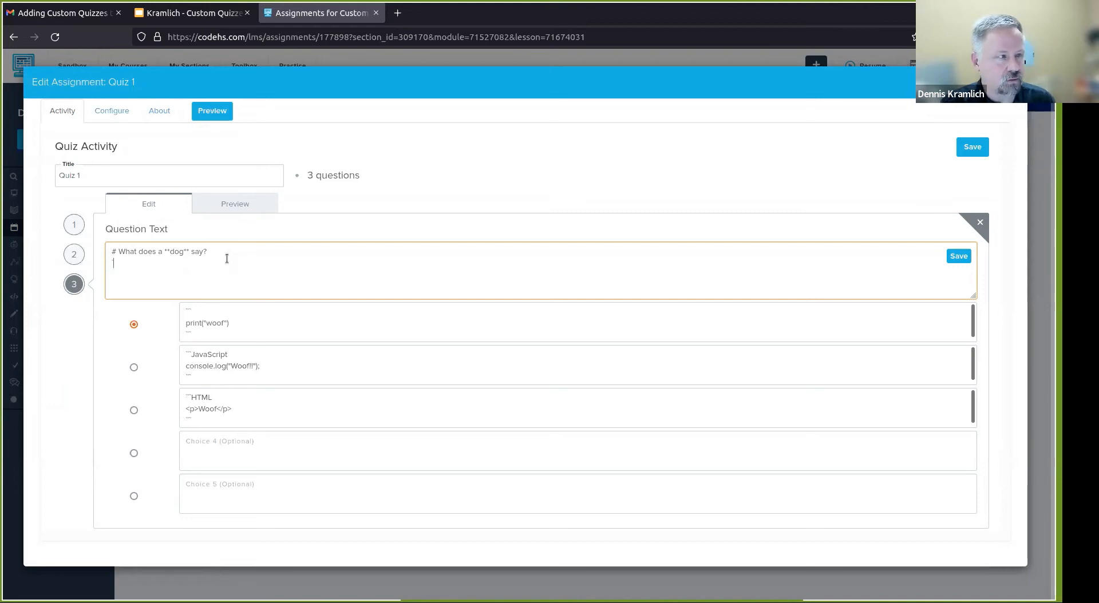
pyautogui.write('```')
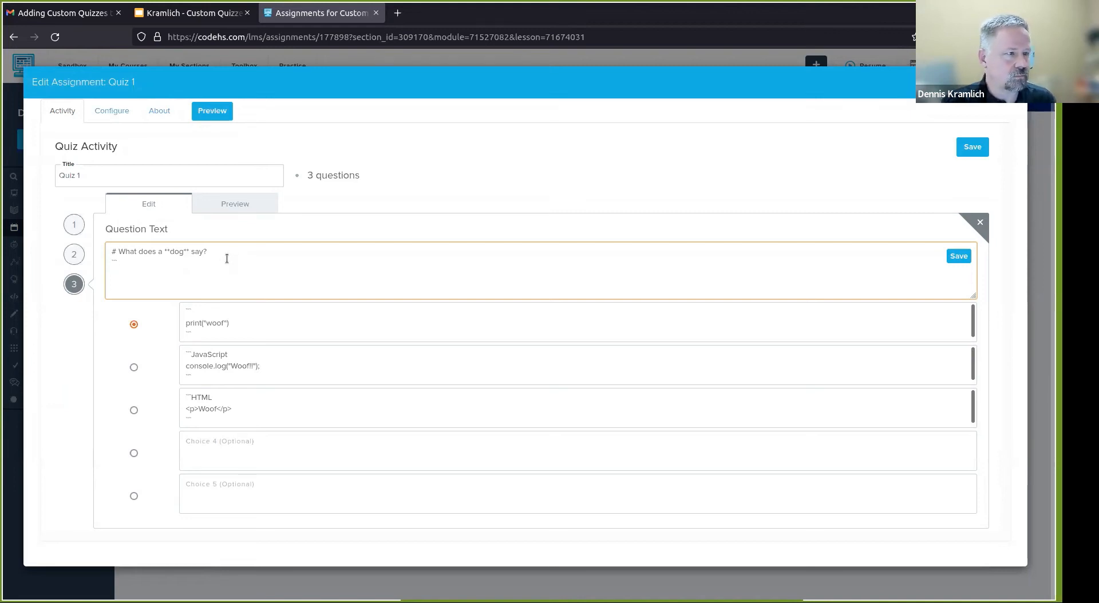
pyautogui.write('Java')
pyautogui.press('Return')
pyautogui.write('Syst')
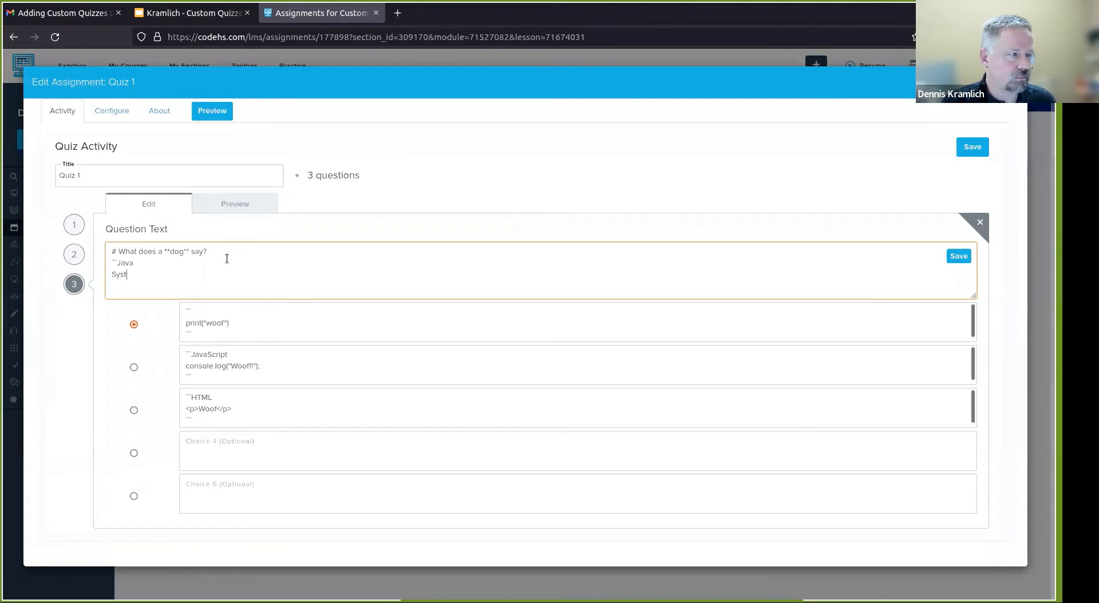
pyautogui.write('em.out.pr')
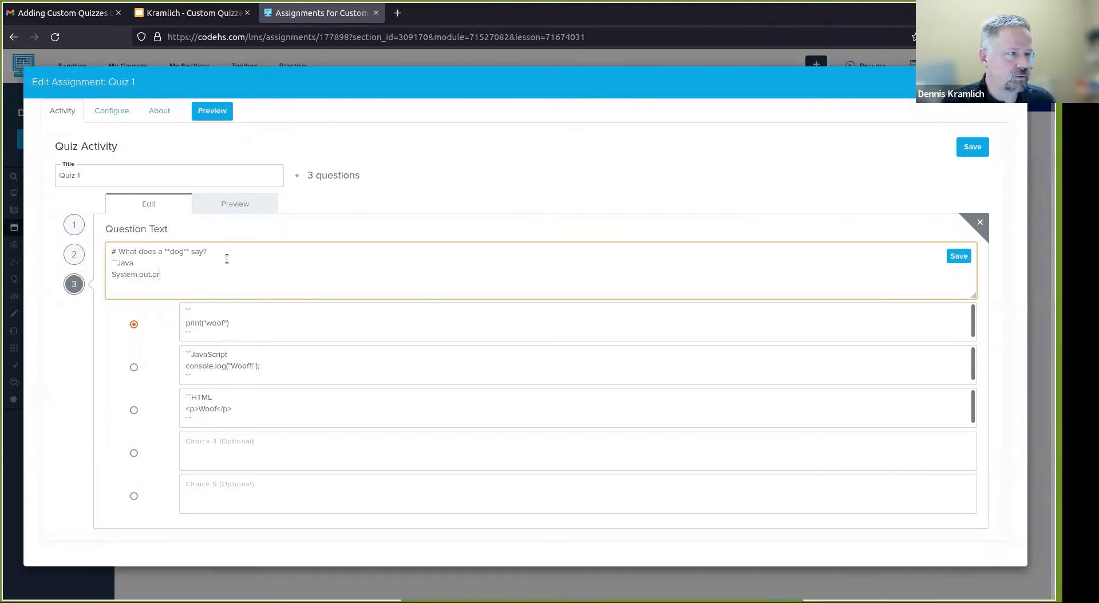
pyautogui.write('intln')
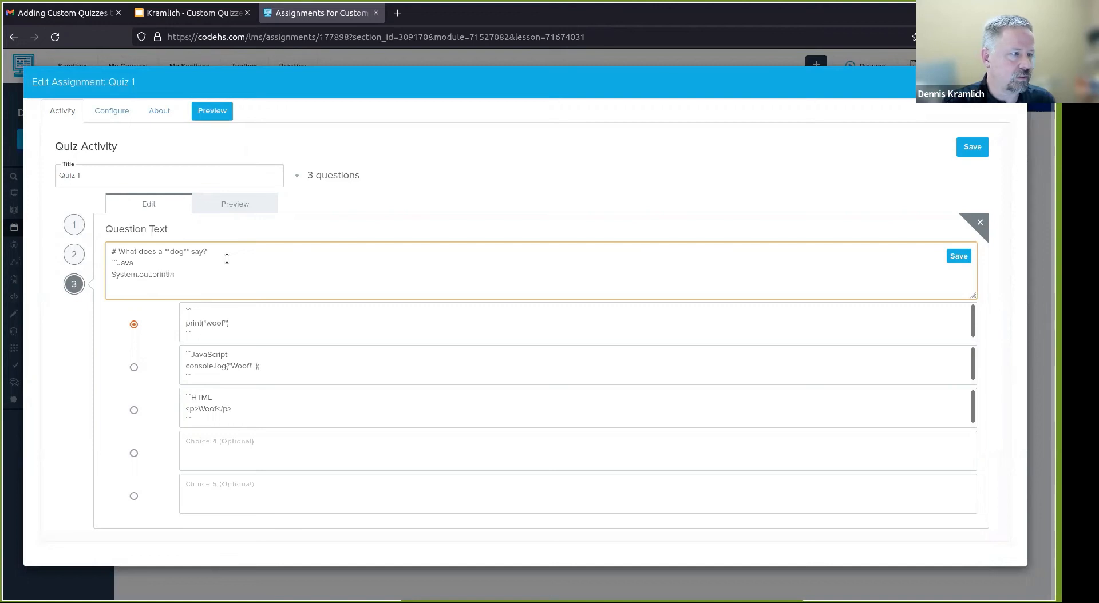
pyautogui.write('("Woof')
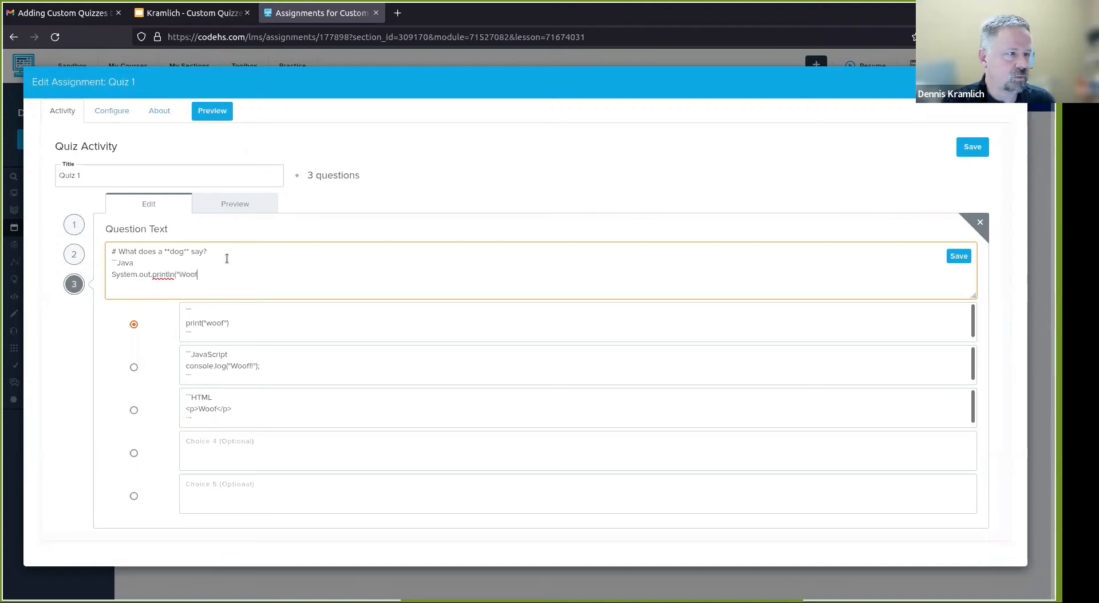
pyautogui.write('");')
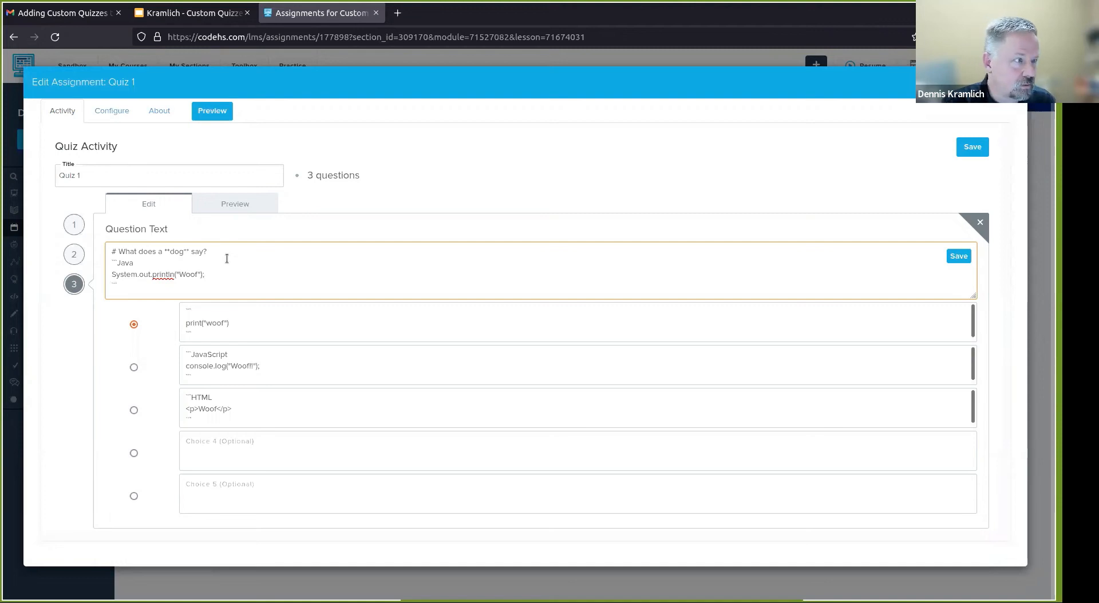
pyautogui.click(960, 258)
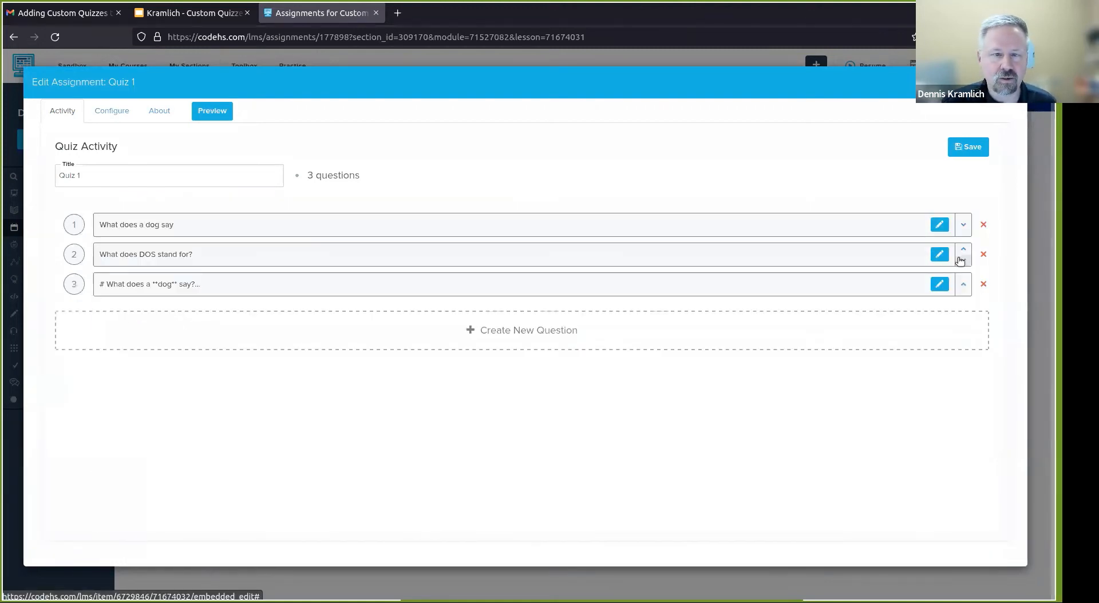
# Step: Preview the edited third question with its Java code block and close it, and briefly open and close the form for a new question
pyautogui.click(938, 285)
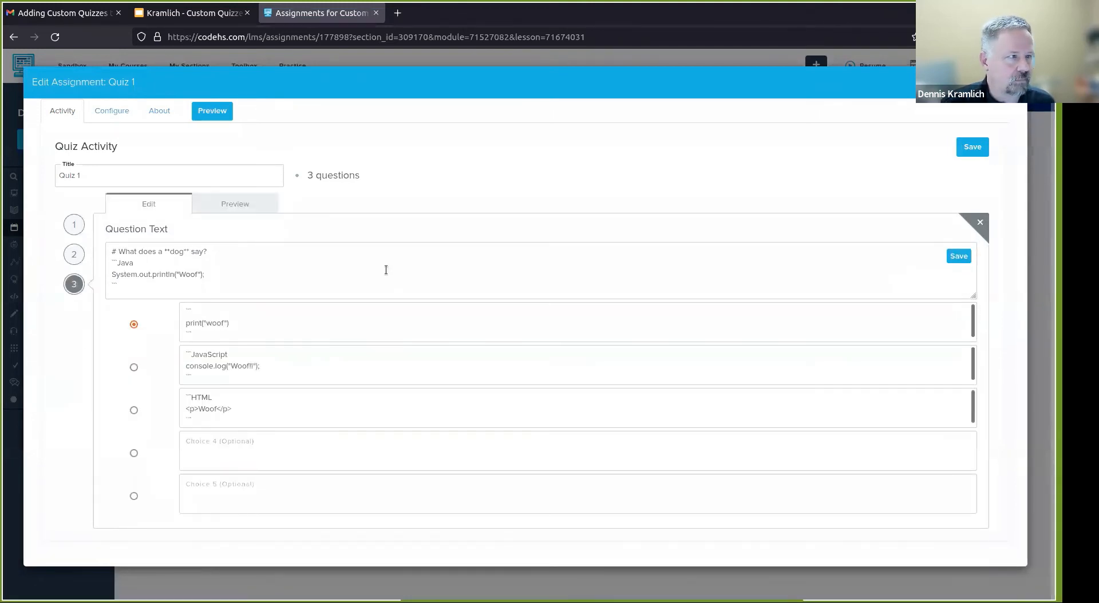
pyautogui.click(218, 205)
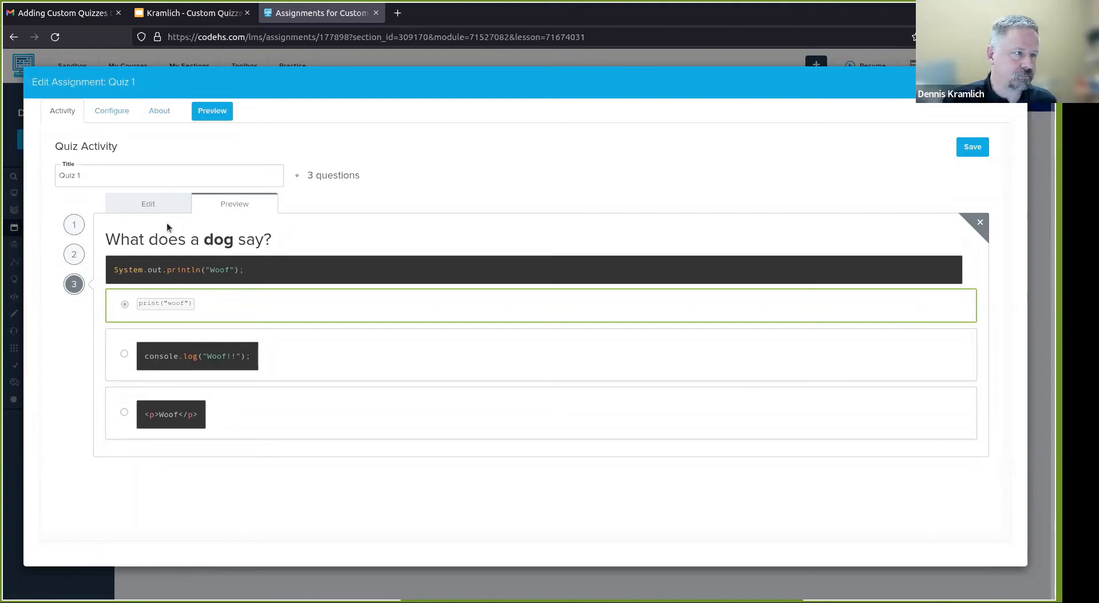
pyautogui.click(979, 224)
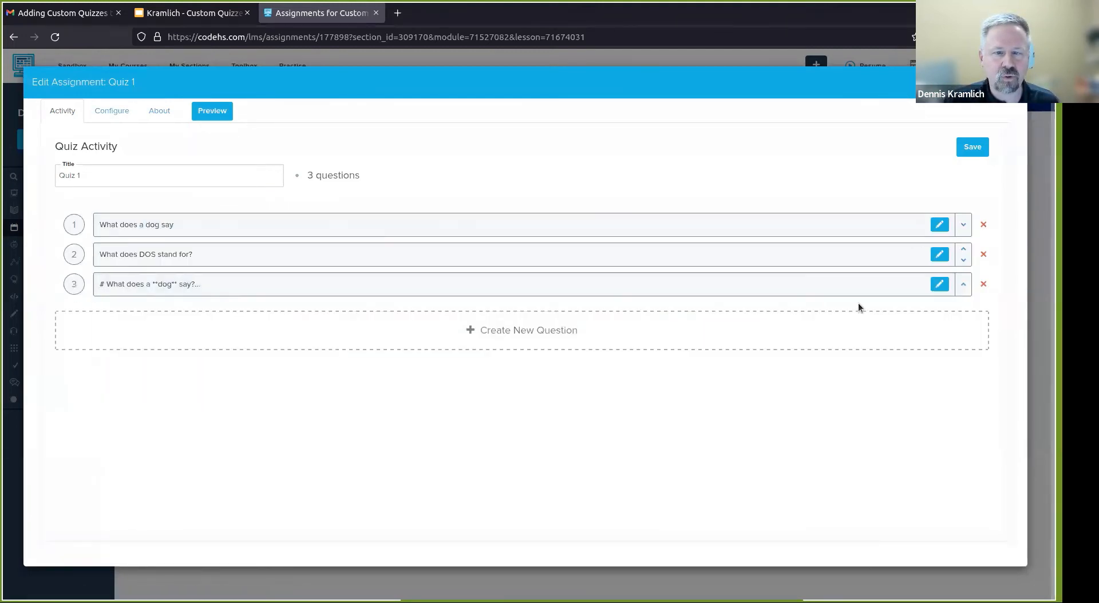
pyautogui.click(491, 338)
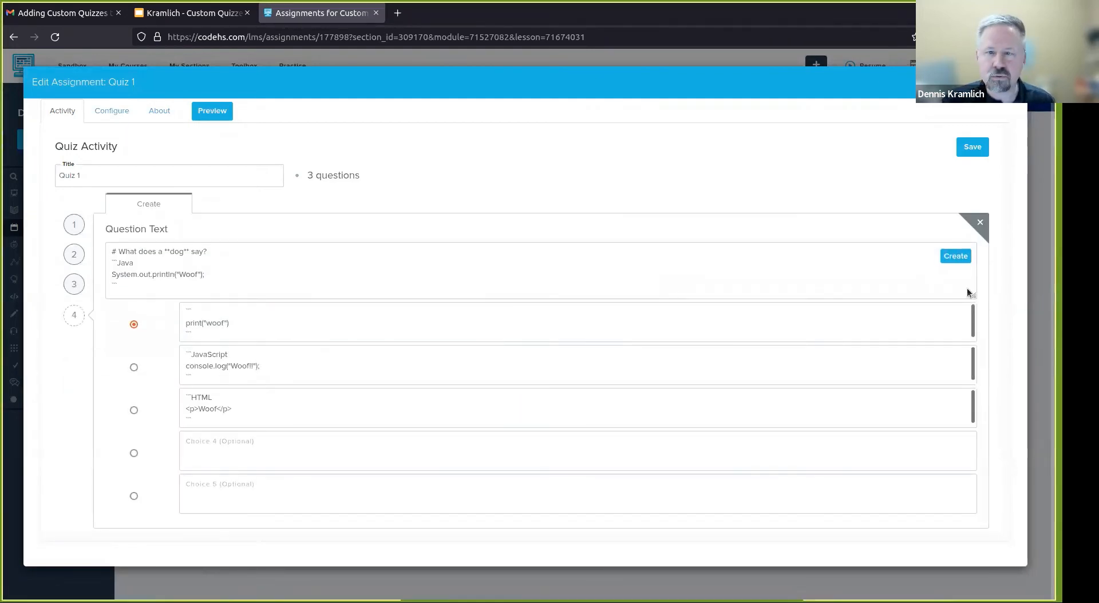
pyautogui.click(978, 226)
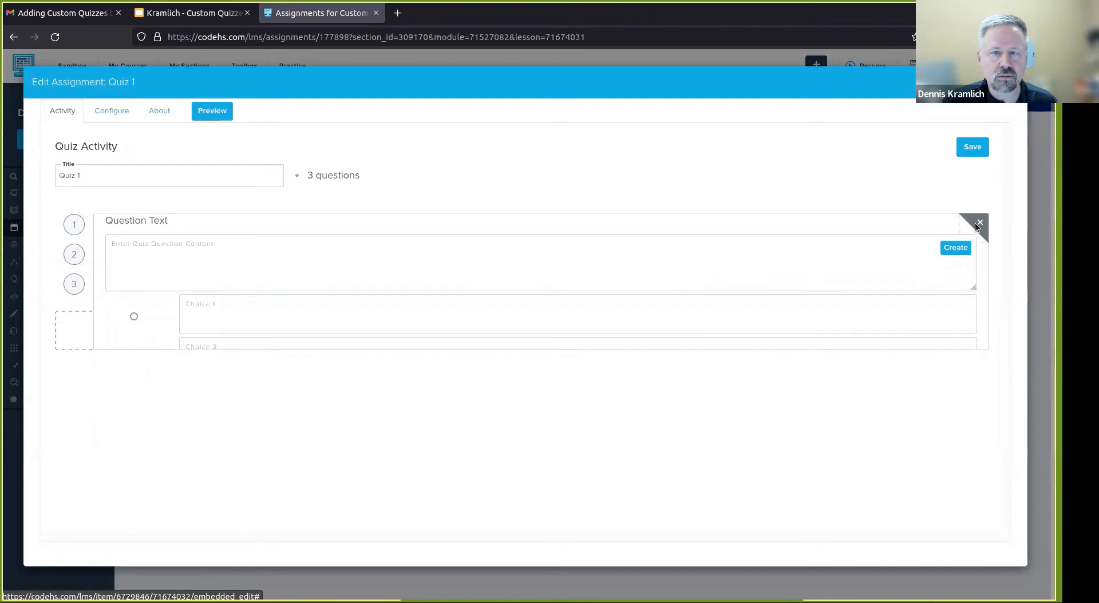
# Step: Start a fourth question whose text opens with the Markdown lines # Main Heading, ## Sub heading and a --- horizontal rule
pyautogui.click(490, 335)
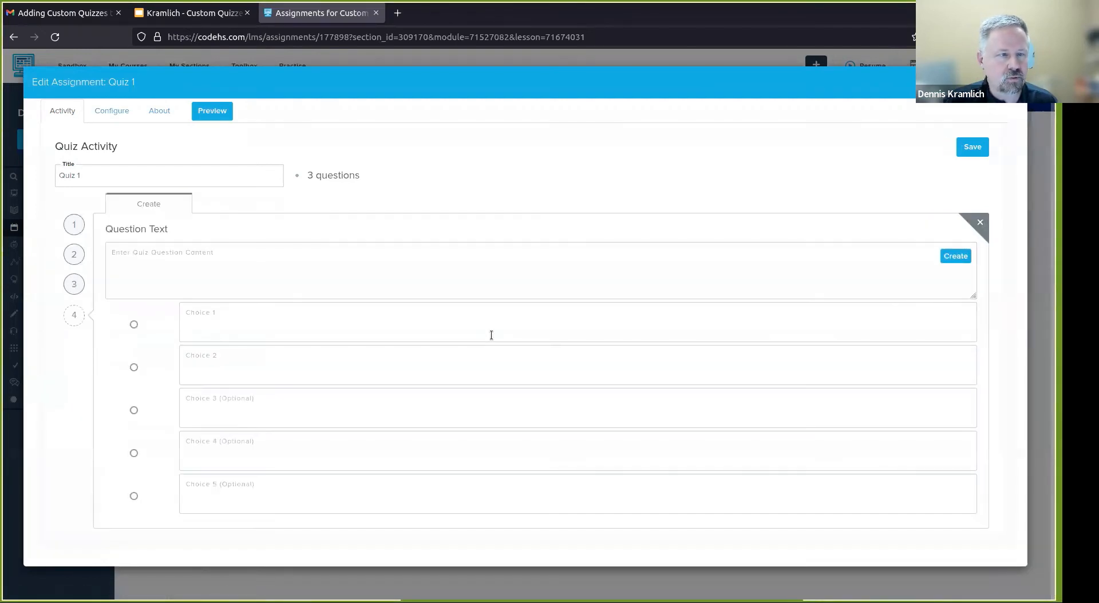
pyautogui.click(146, 252)
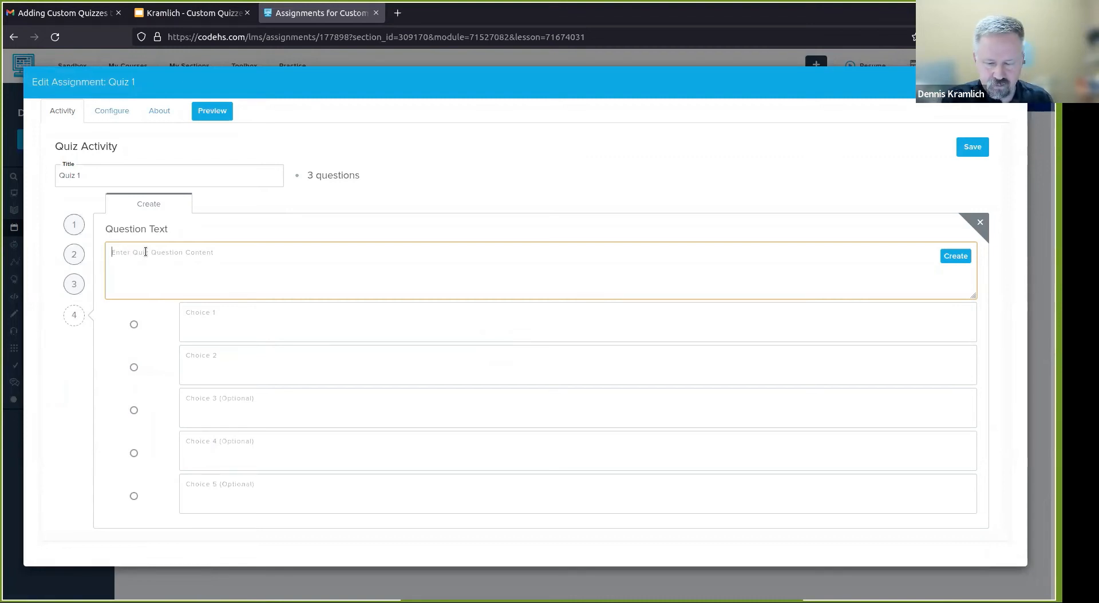
pyautogui.write('#')
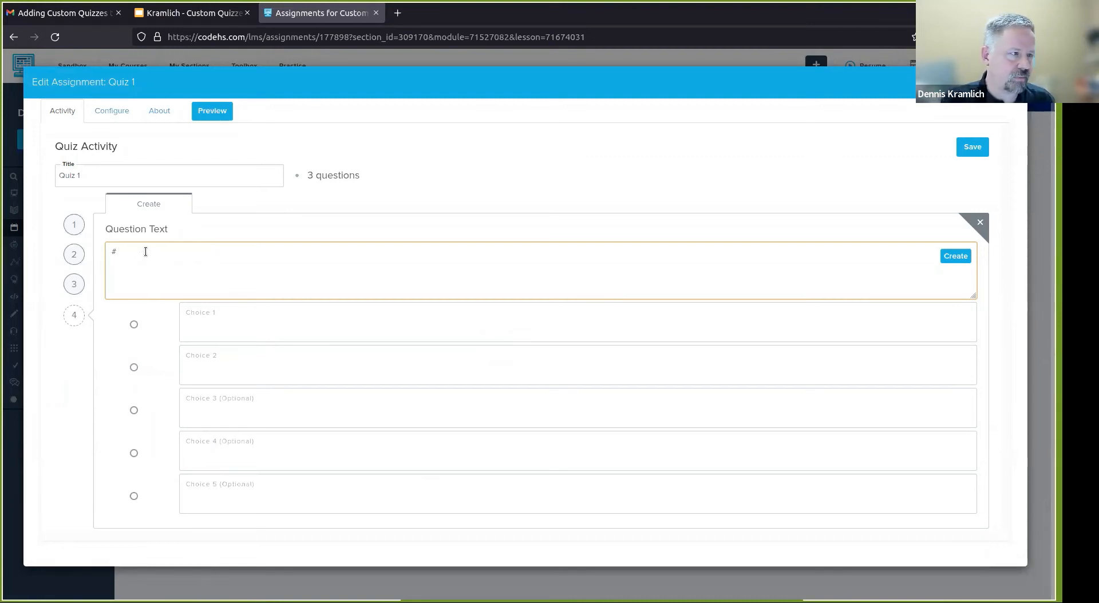
pyautogui.write(' Main Heading')
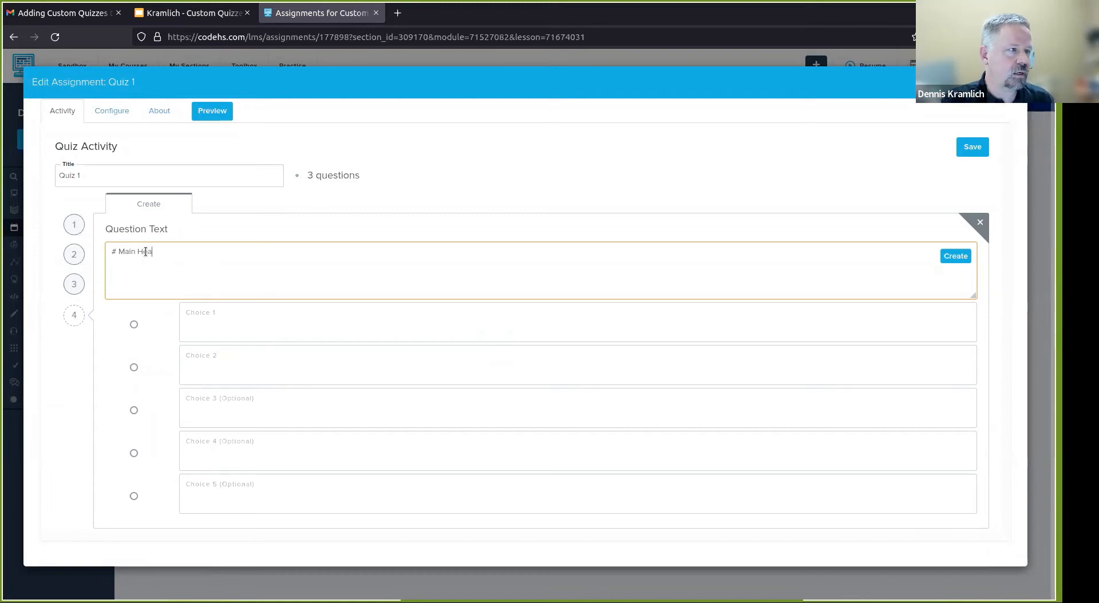
pyautogui.press('Return')
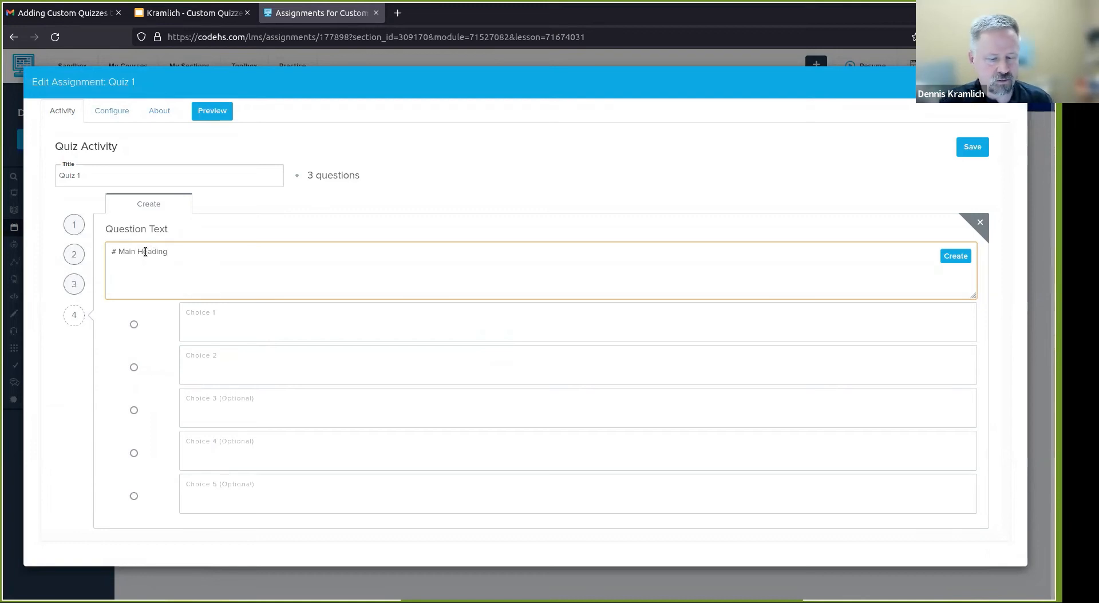
pyautogui.write('## Sub')
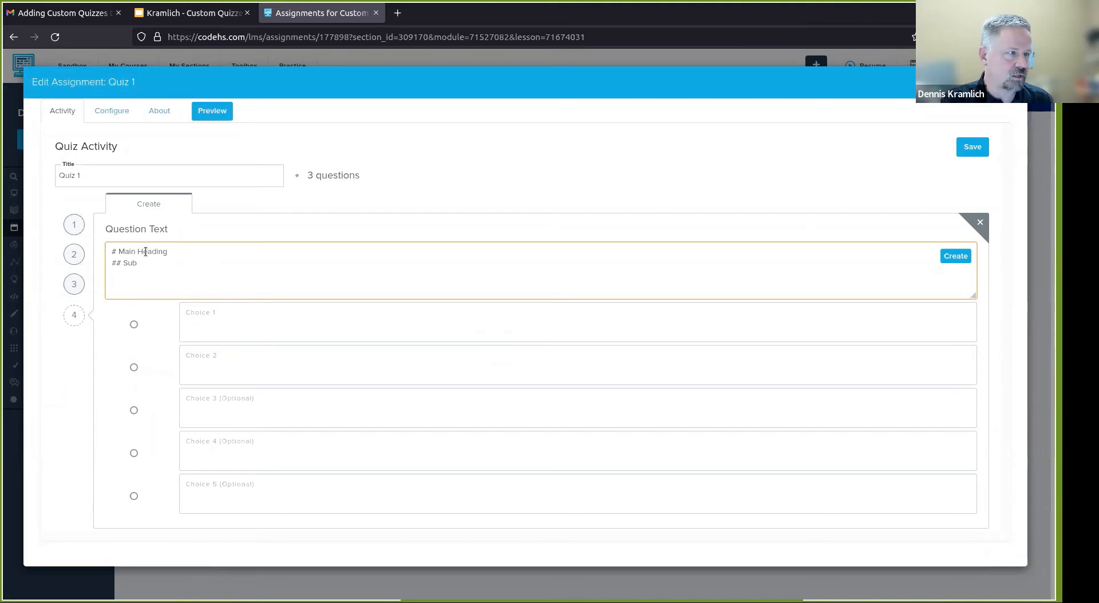
pyautogui.write(' heading ')
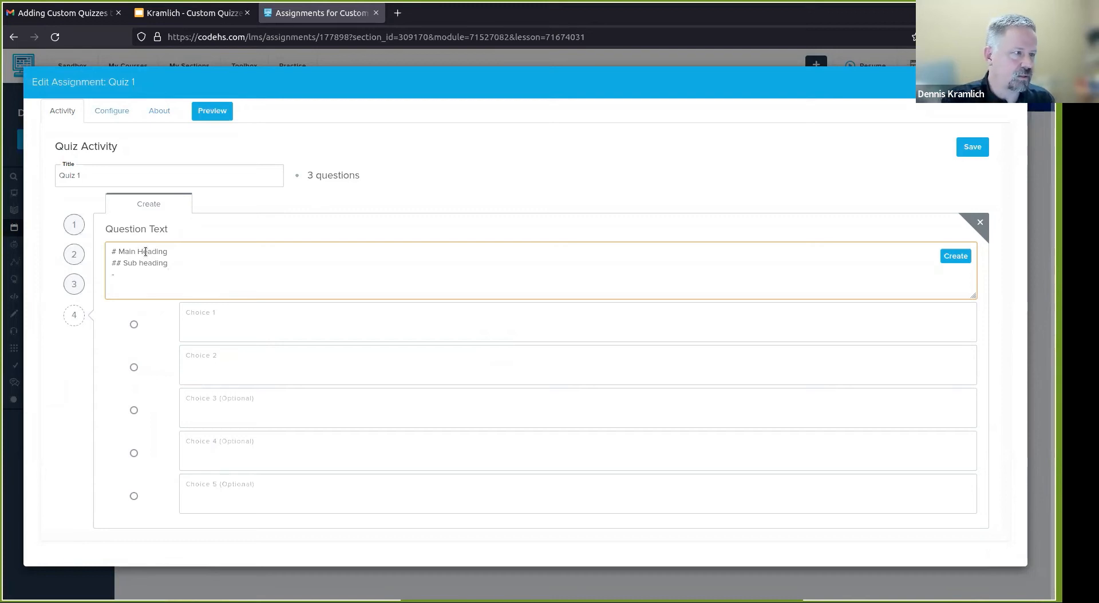
pyautogui.write('--')
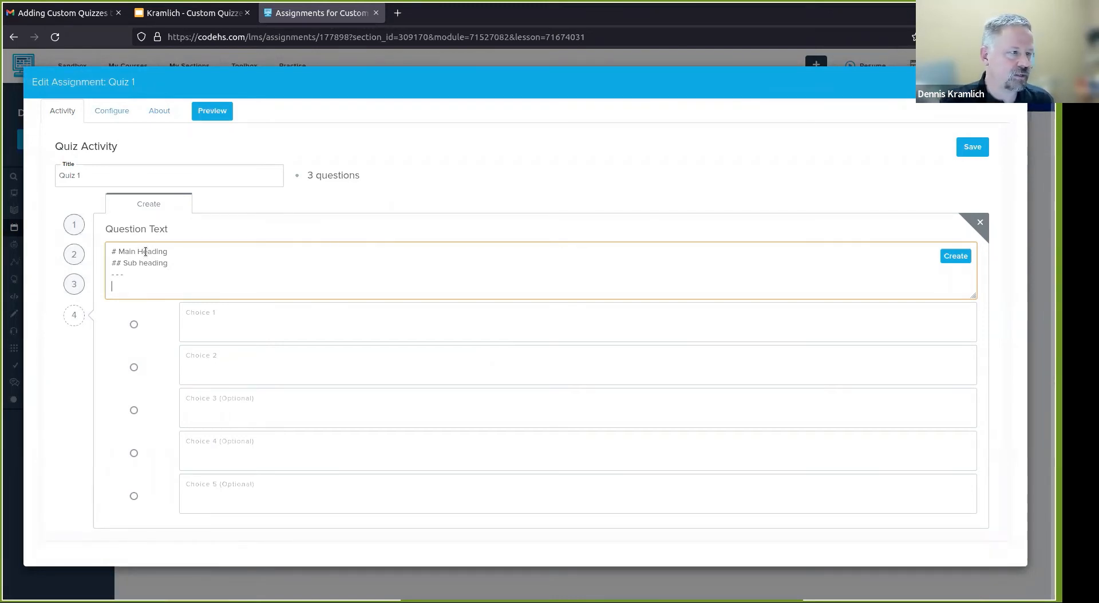
# Step: Below the horizontal rule, add the question sentence "What is the code for a loop that repeats 3 times?"
pyautogui.write('What')
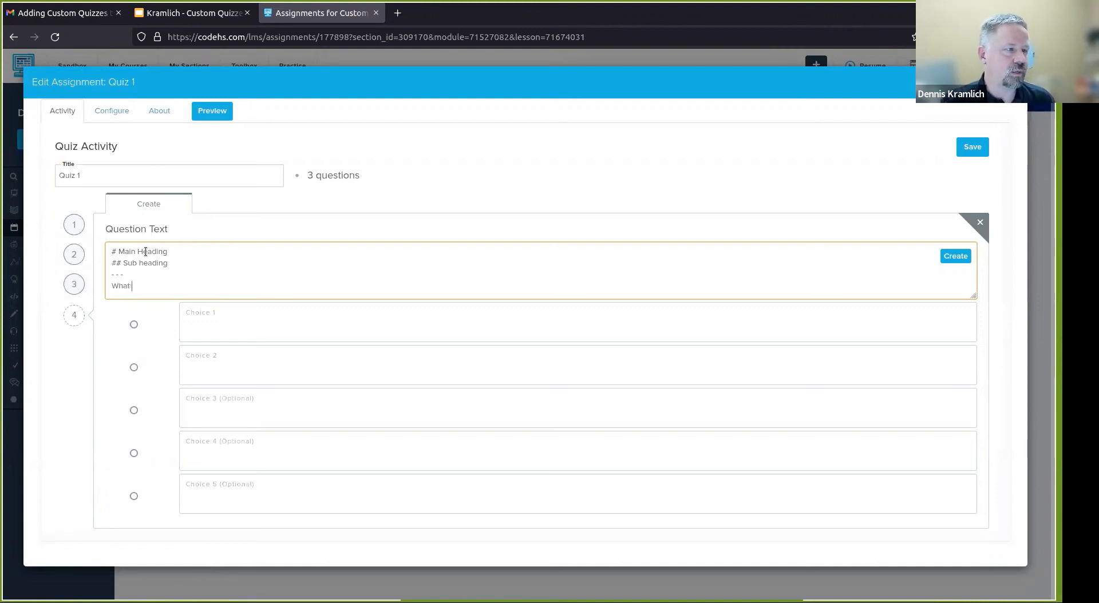
pyautogui.write(' is the code ')
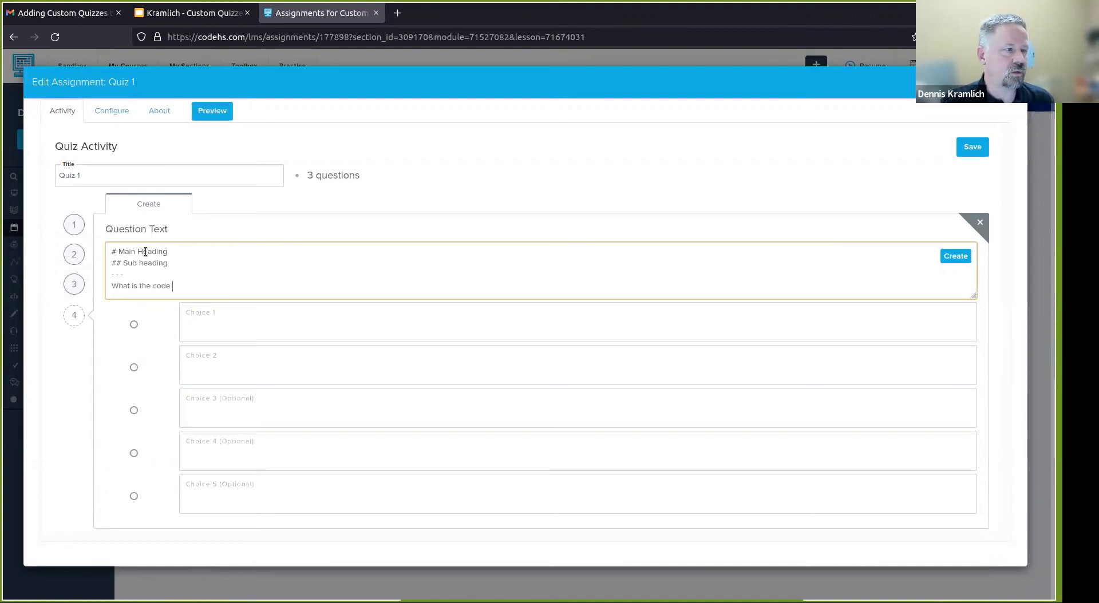
pyautogui.write('for a ')
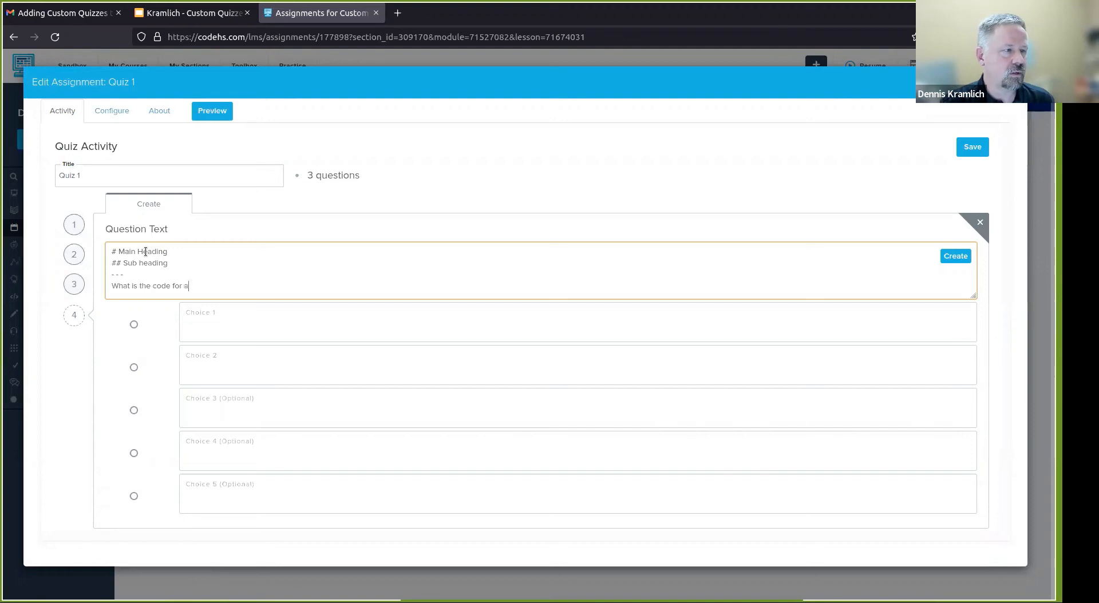
pyautogui.write('loo')
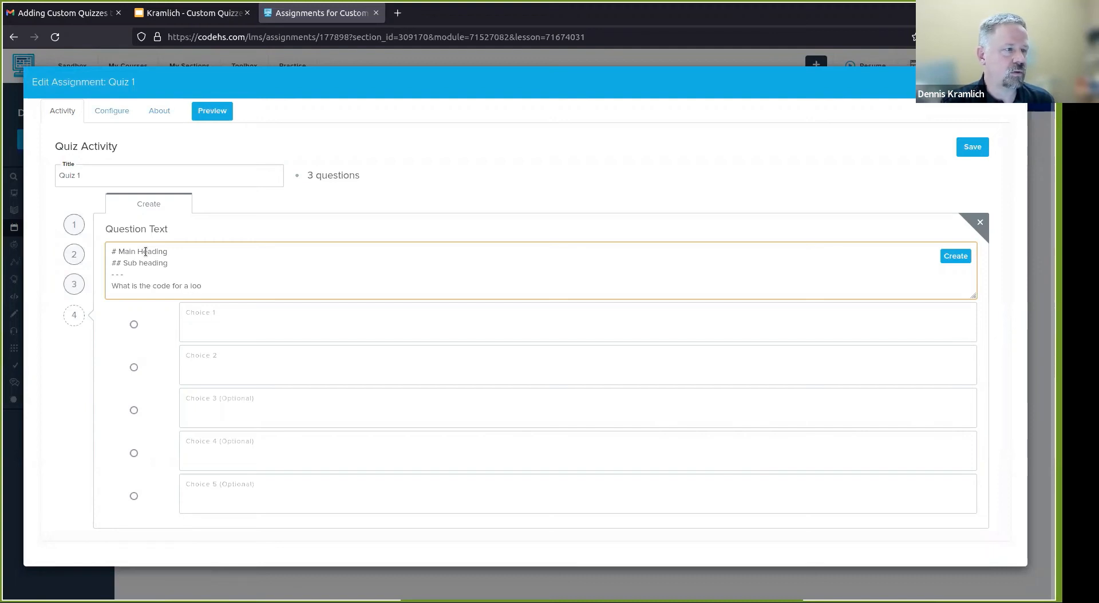
pyautogui.write('p that repe')
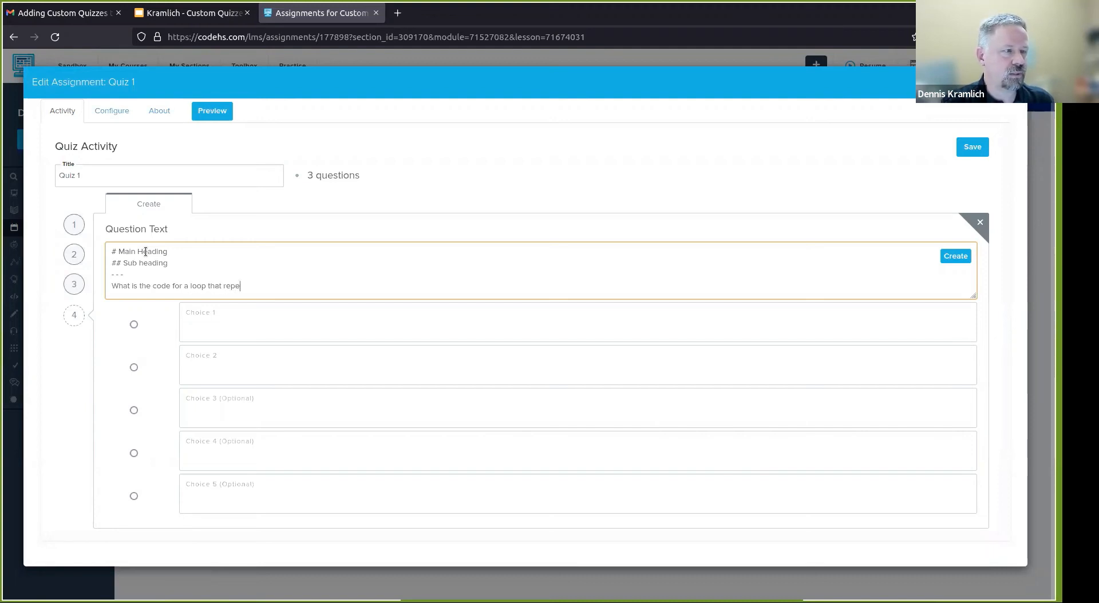
pyautogui.write('ats 3 ti')
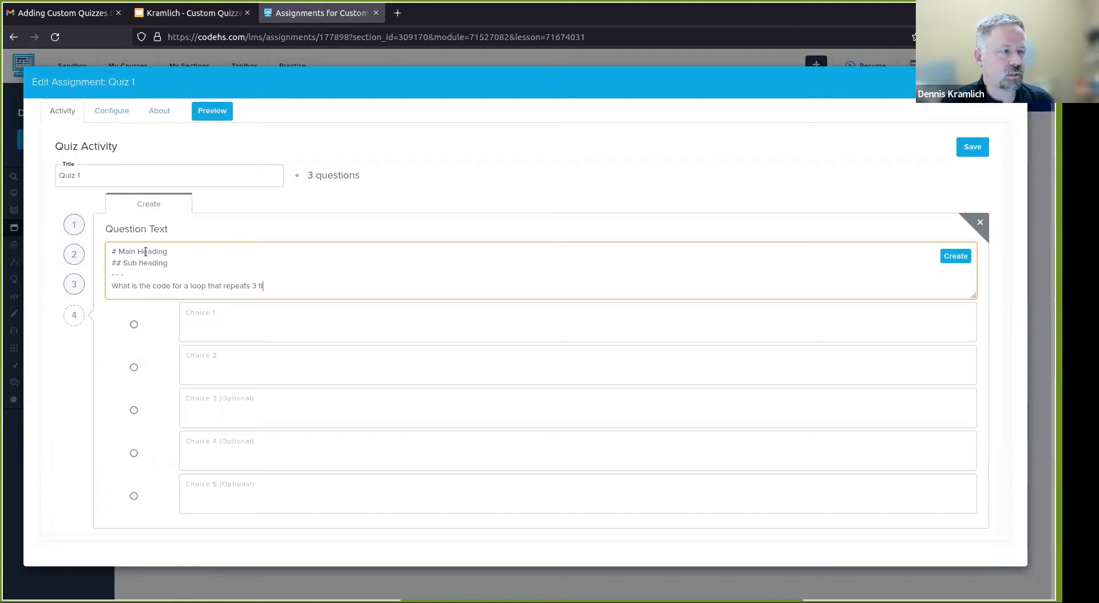
pyautogui.write('mes?')
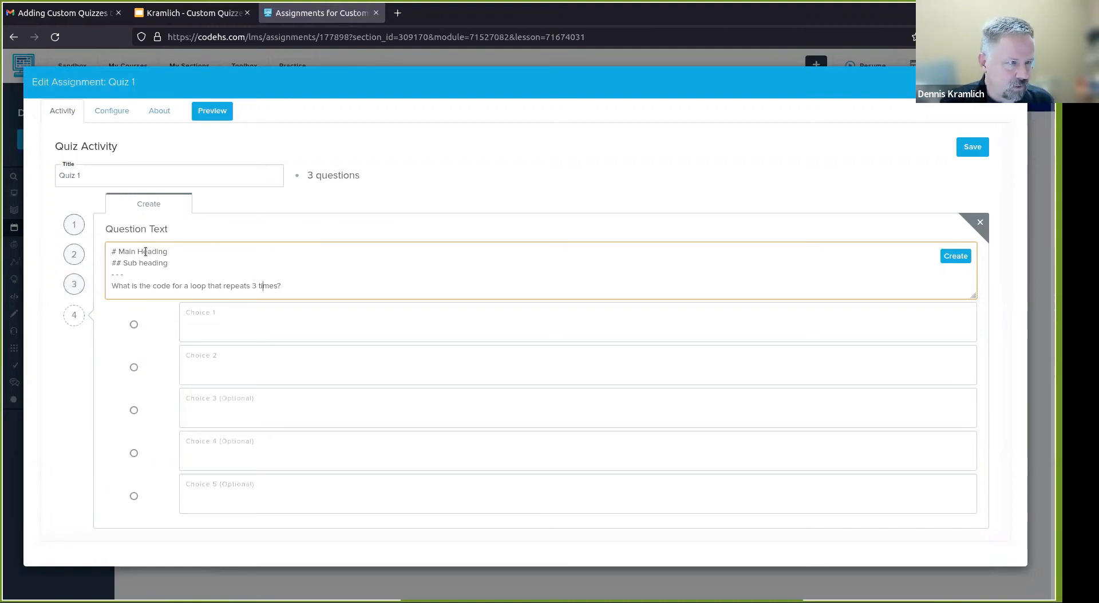
# Step: Italicize the word "repeats" in the question sentence by enclosing it in single asterisks
pyautogui.press('Left')
pyautogui.press('Left')
pyautogui.press('Left')
pyautogui.press('Left')
pyautogui.press('Left')
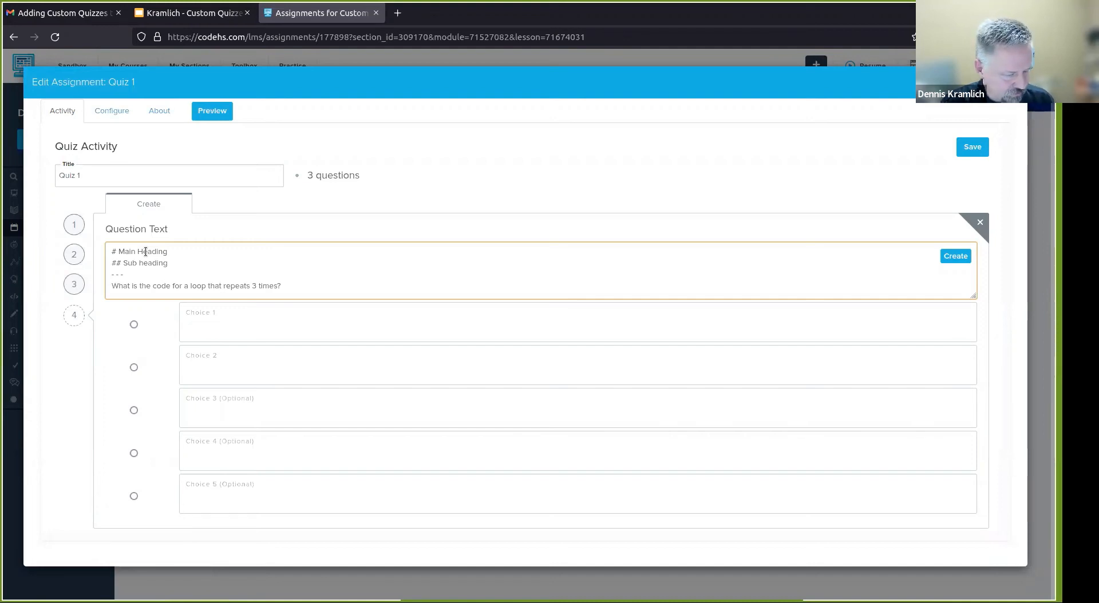
pyautogui.write('*')
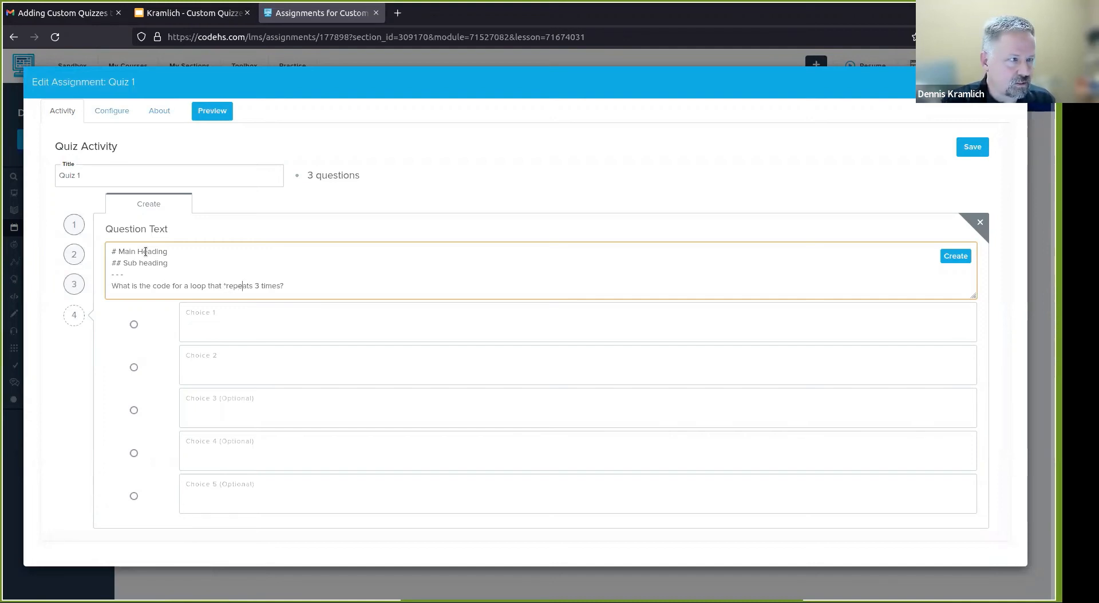
pyautogui.press('Right')
pyautogui.press('Right')
pyautogui.write('*')
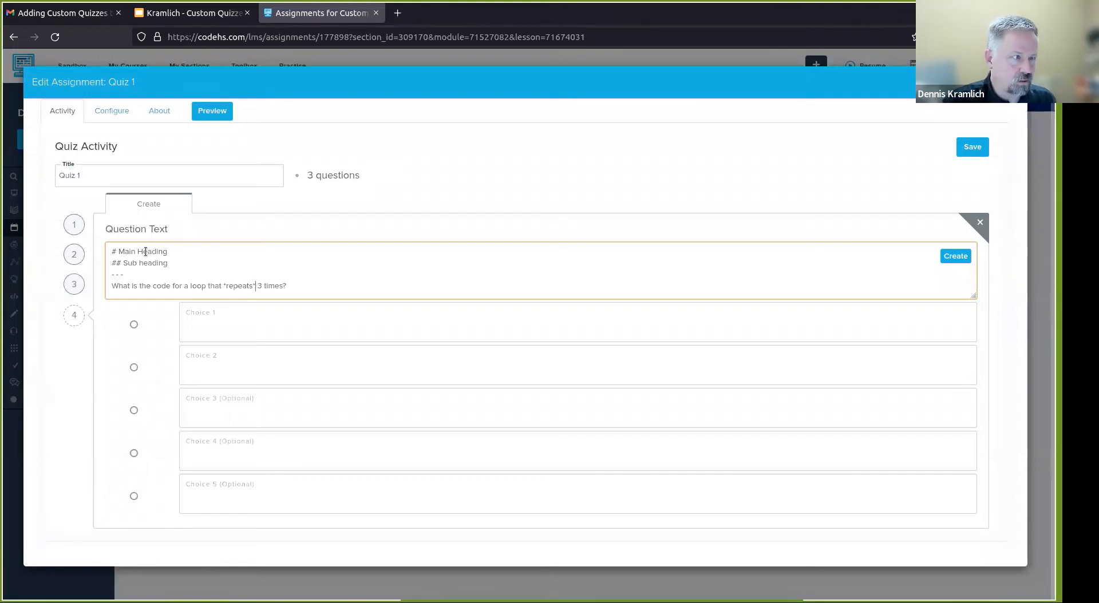
# Step: Fill choices 1 to 4 with a, b, c and d, and mark choice d as the correct answer
pyautogui.click(196, 312)
pyautogui.write('a')
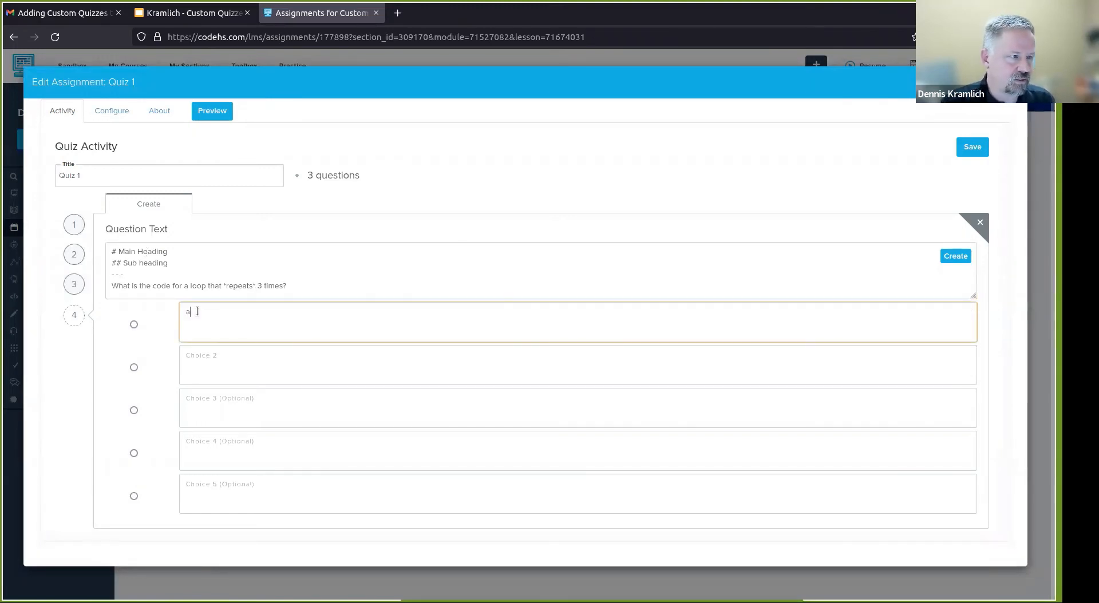
pyautogui.click(201, 360)
pyautogui.write('b')
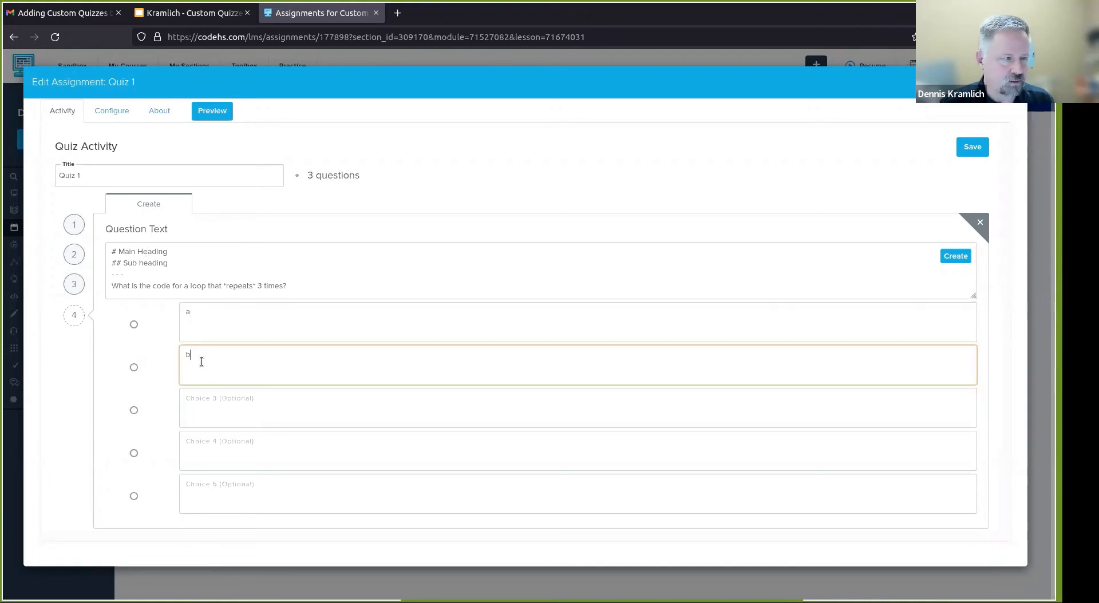
pyautogui.click(203, 402)
pyautogui.write('c')
pyautogui.click(206, 448)
pyautogui.write('d')
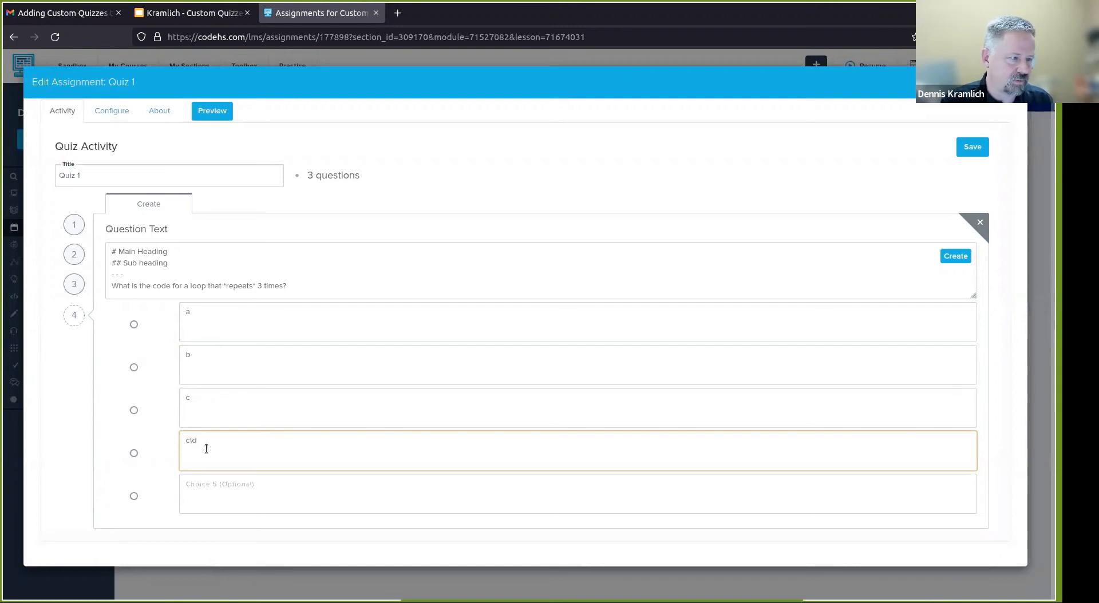
pyautogui.press('BackSpace')
pyautogui.write('d')
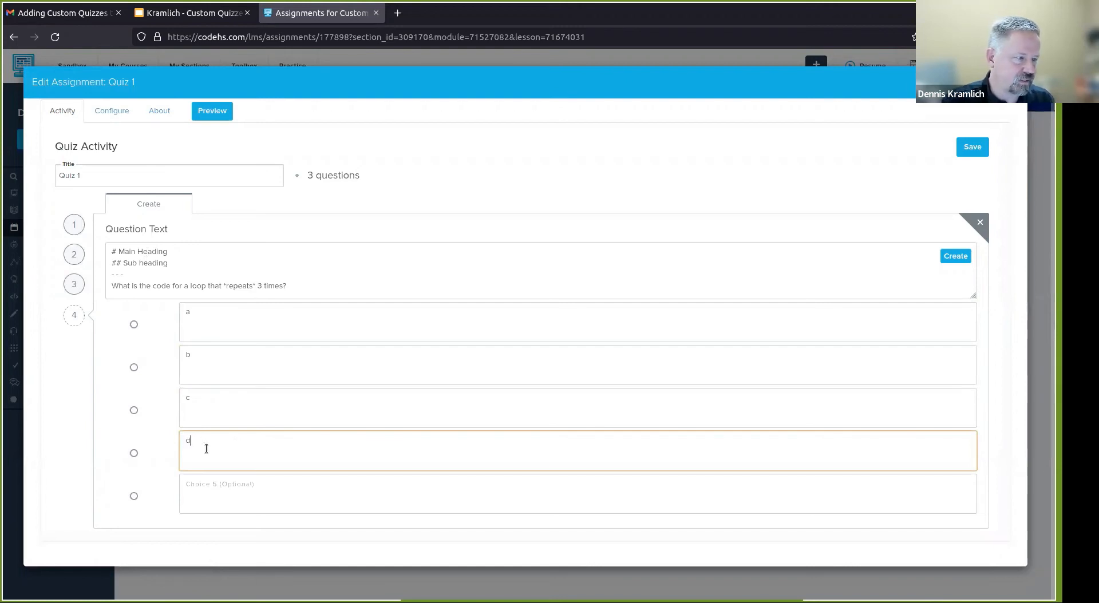
pyautogui.click(134, 453)
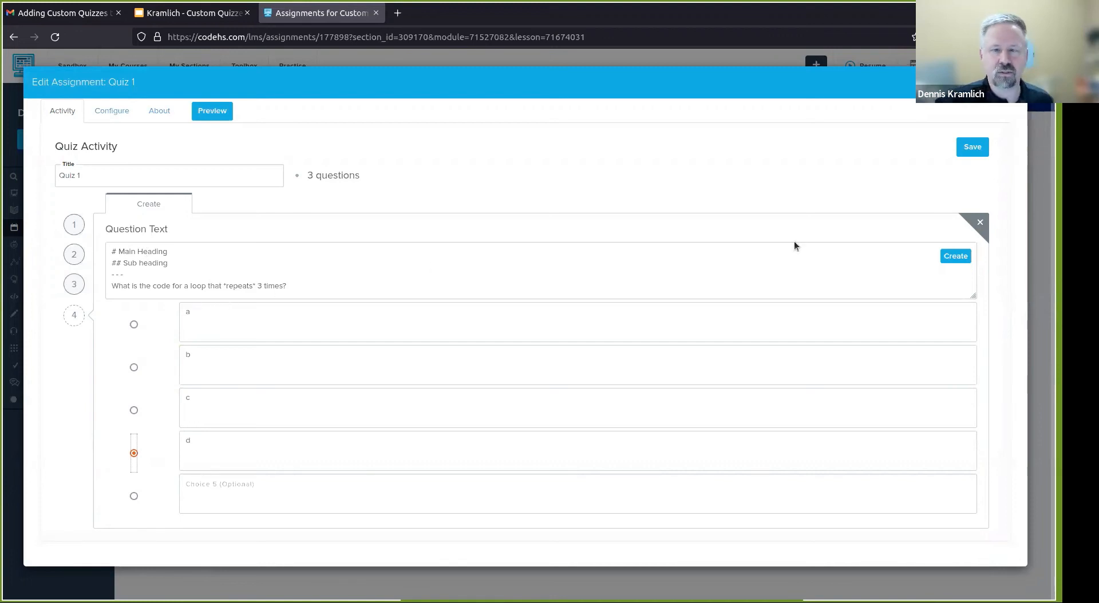
# Step: Create the fourth question and reopen it to preview its rendered headings, rule and italic text
pyautogui.click(955, 255)
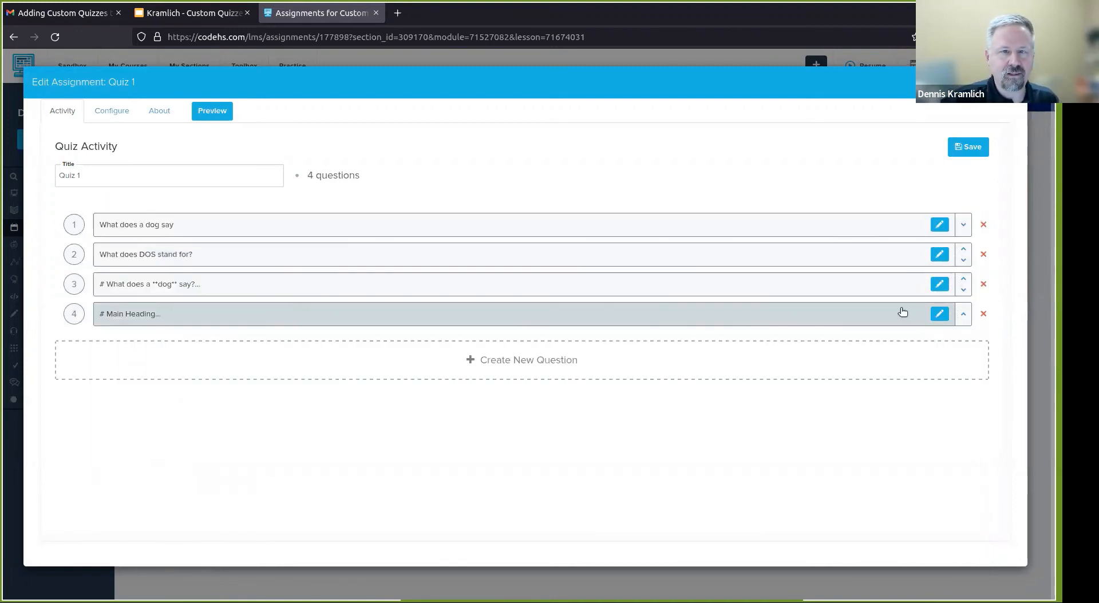
pyautogui.click(938, 315)
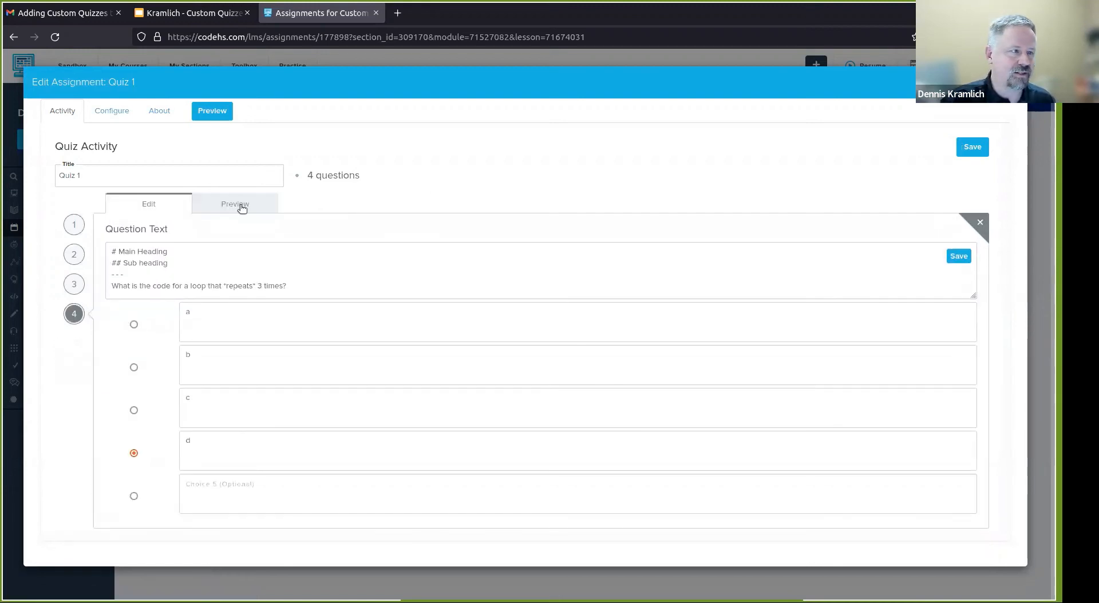
pyautogui.click(228, 205)
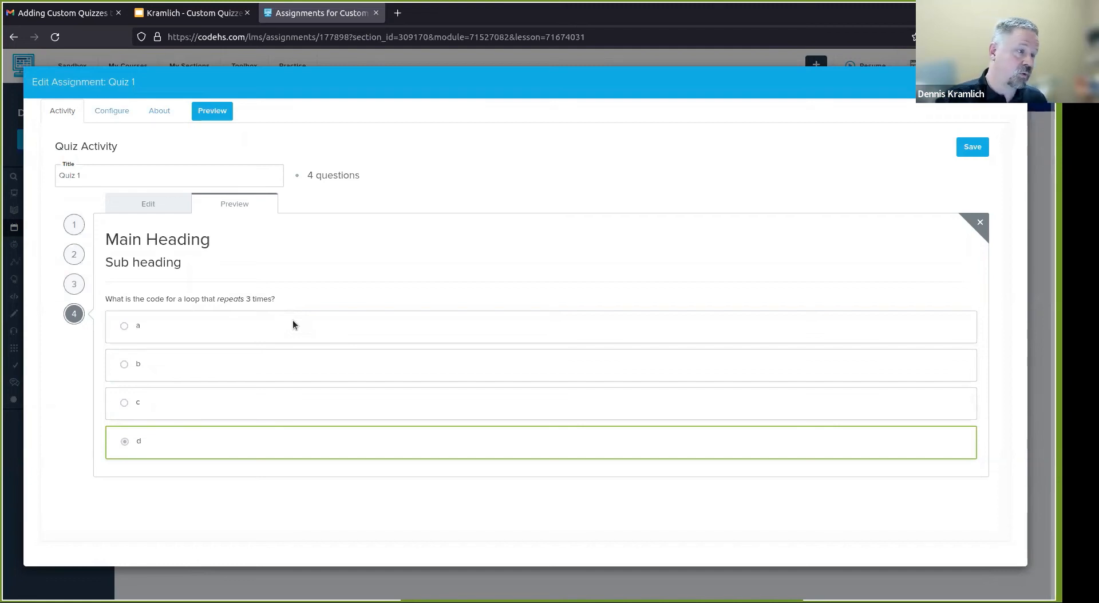
# Step: Replace choice 1 of the fourth question with a Markdown numbered list of item a, item b and item c, starting each line with 1
pyautogui.click(155, 203)
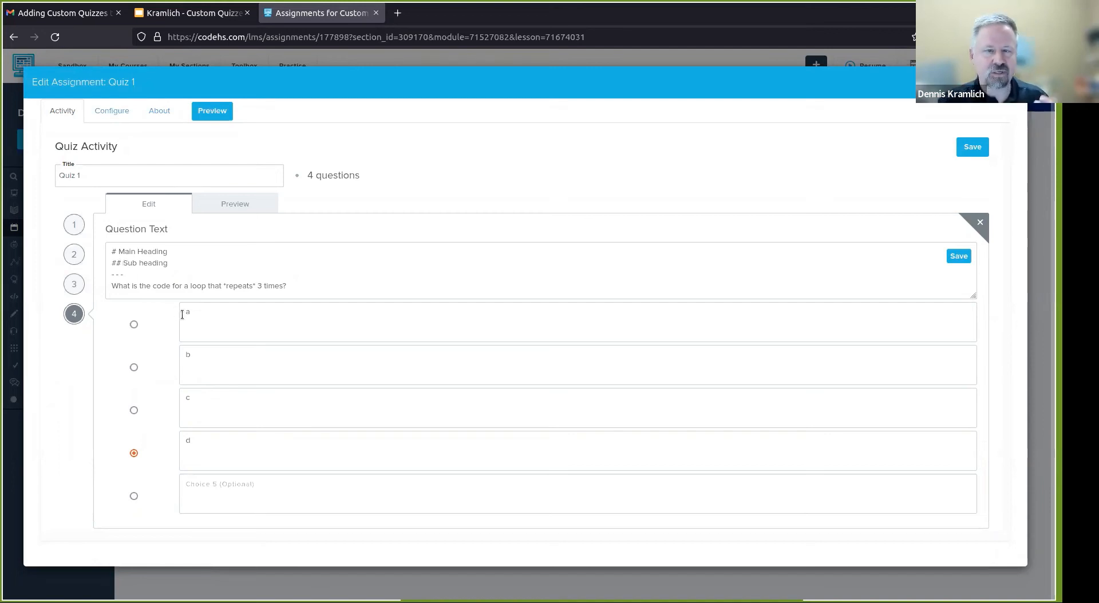
pyautogui.click(201, 317)
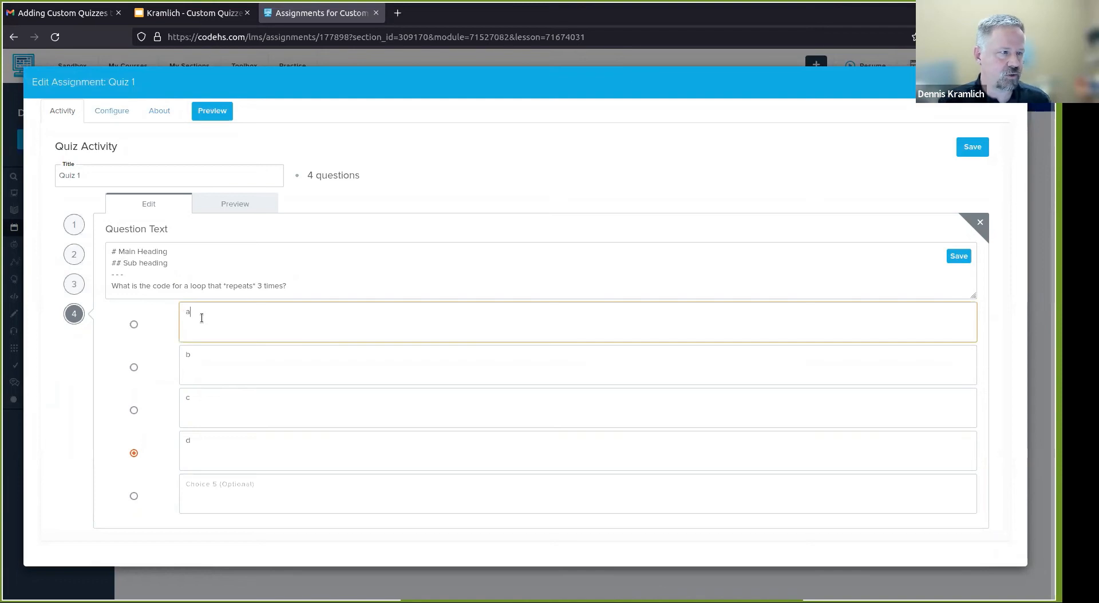
pyautogui.press('BackSpace')
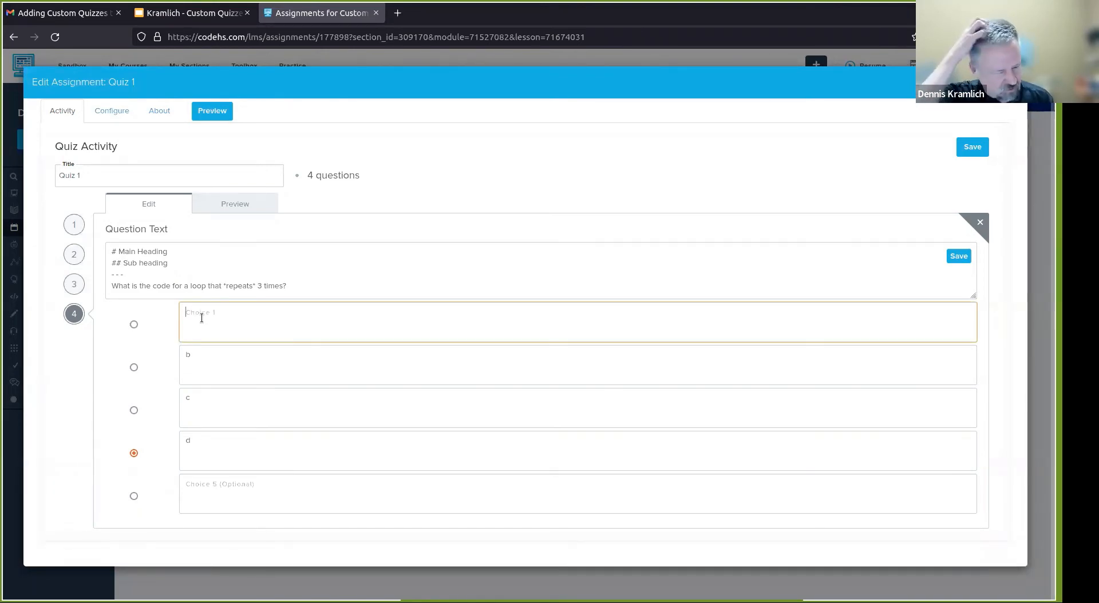
pyautogui.write('1.')
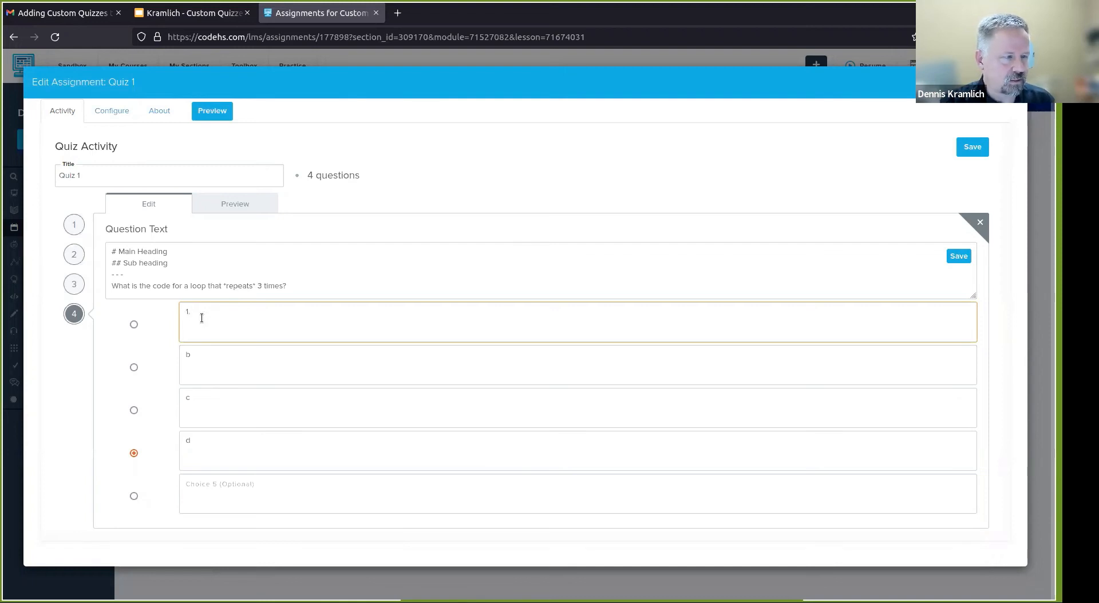
pyautogui.write(' item')
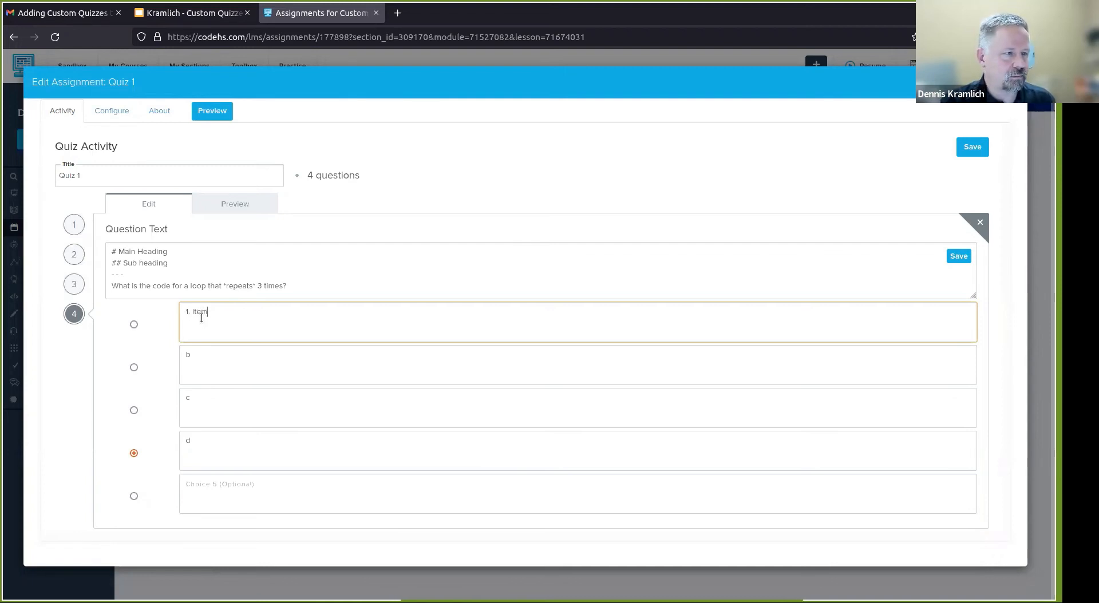
pyautogui.write(' a')
pyautogui.press('Return')
pyautogui.write('1.')
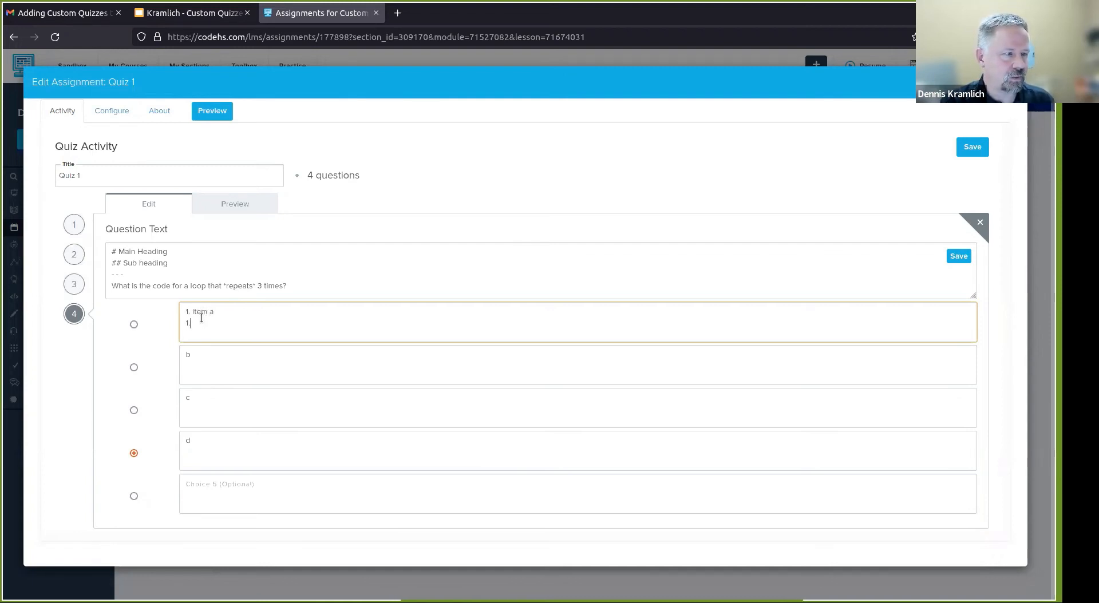
pyautogui.write(' item b')
pyautogui.press('Return')
pyautogui.write('1. item c')
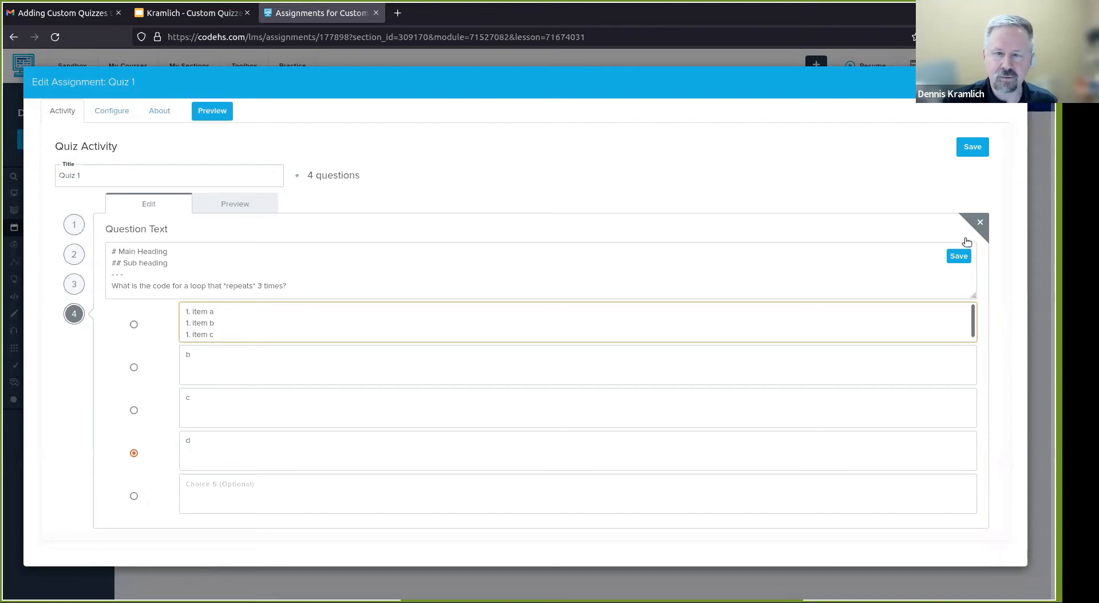
# Step: Save the fourth question and reopen it to preview the rendered numbered list in choice 1
pyautogui.click(957, 258)
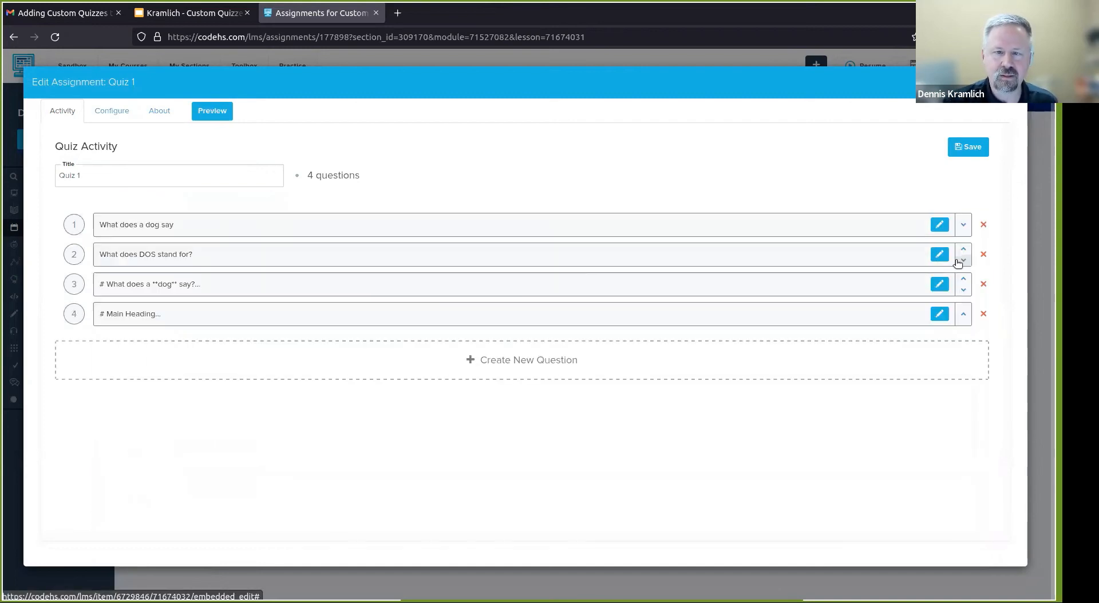
pyautogui.click(946, 319)
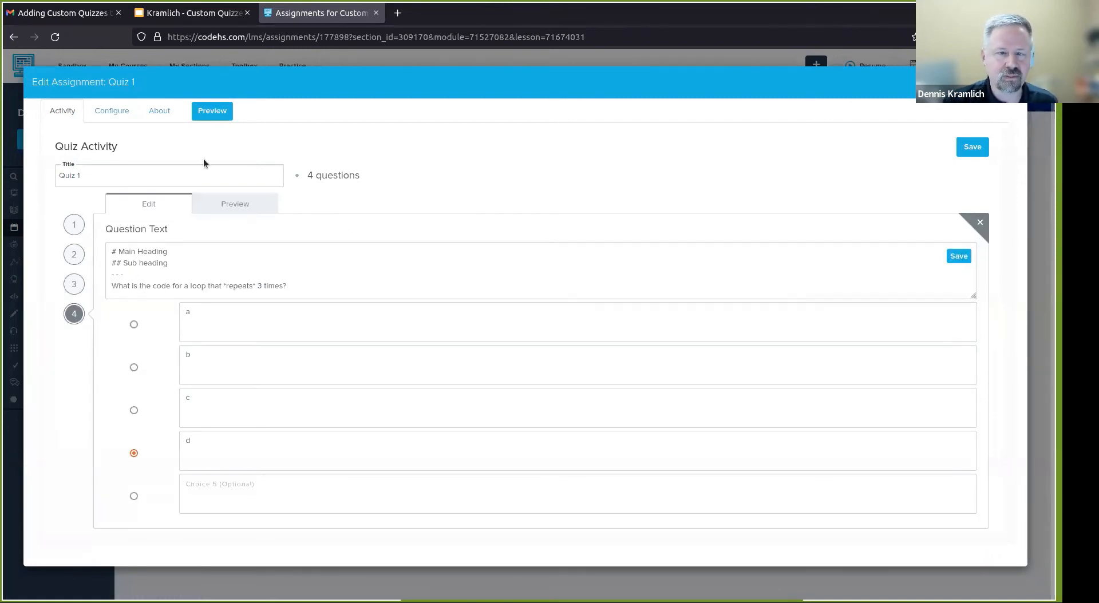
pyautogui.click(225, 201)
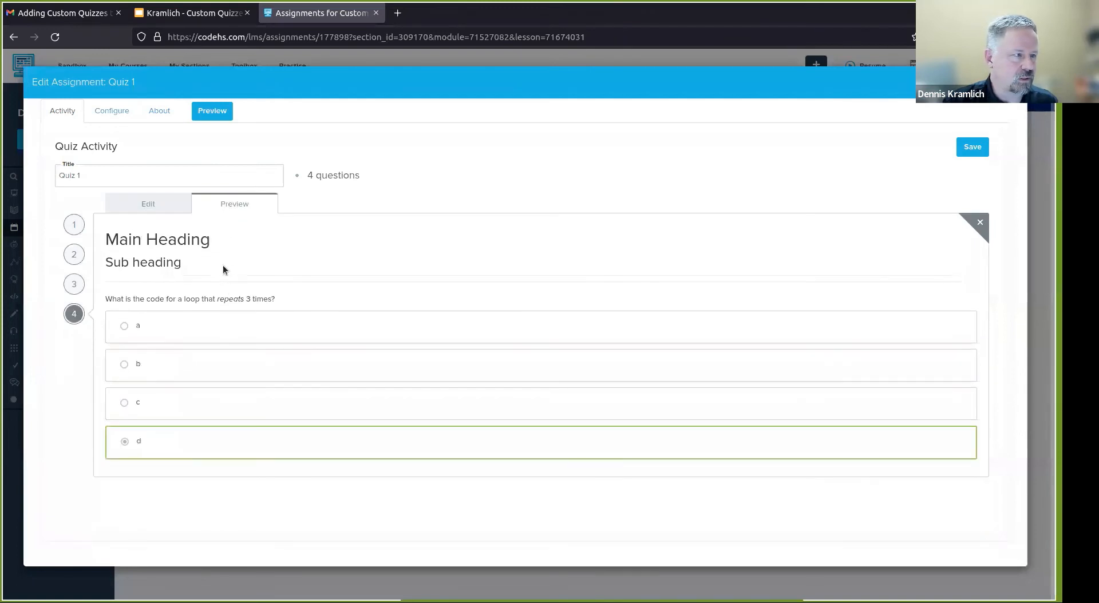
pyautogui.click(158, 205)
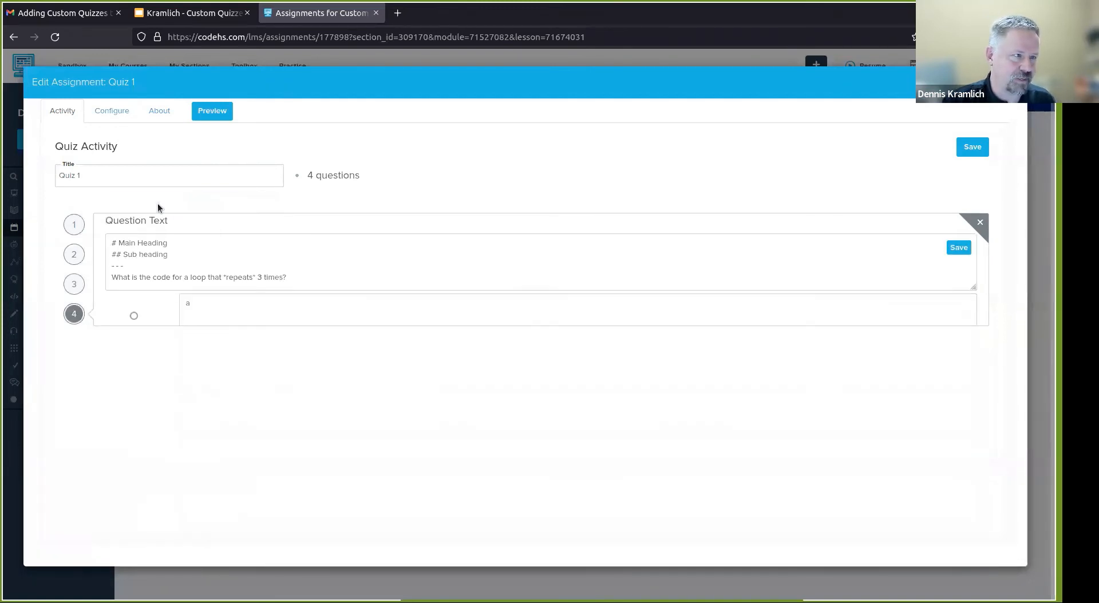
pyautogui.click(959, 257)
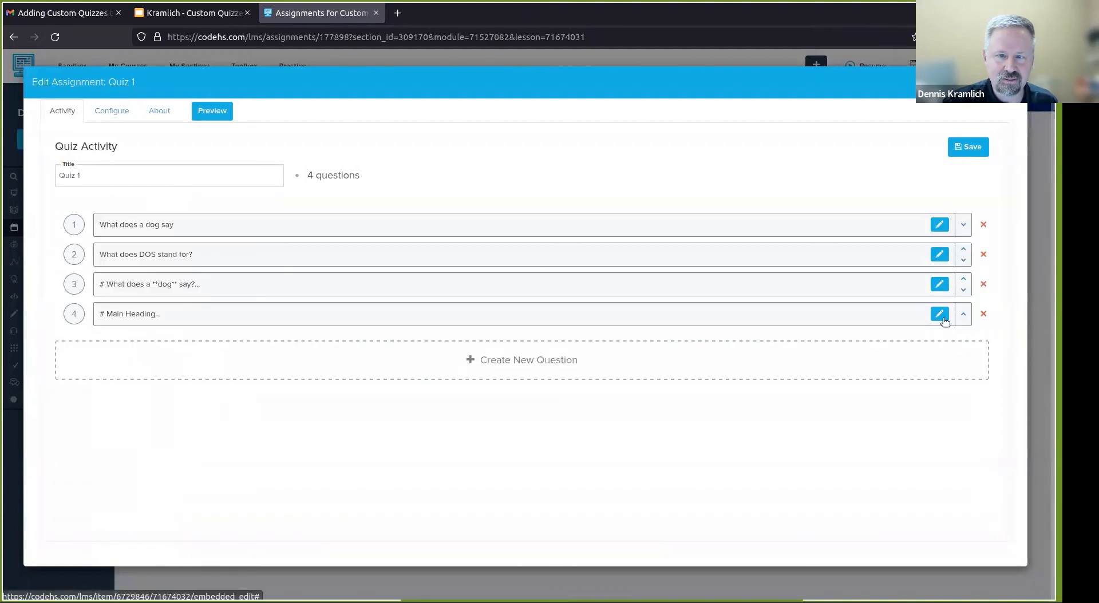
pyautogui.click(939, 314)
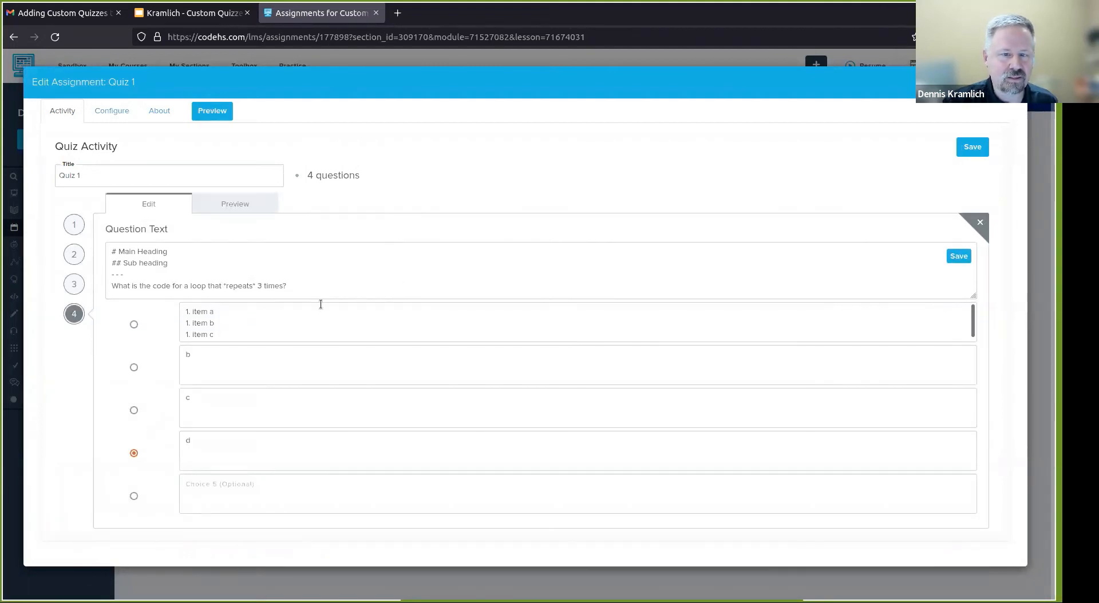
pyautogui.click(231, 202)
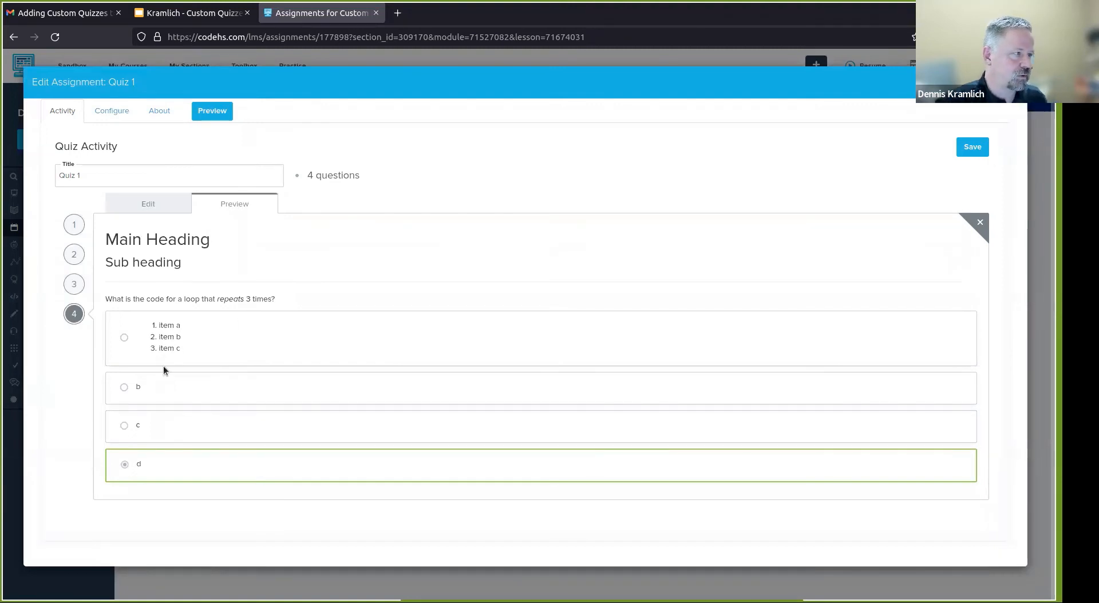
# Step: Replace choice 2 of the fourth question with a Markdown bulleted list of basketball, football and soccer, starting each line with a hyphen
pyautogui.click(156, 211)
pyautogui.click(213, 358)
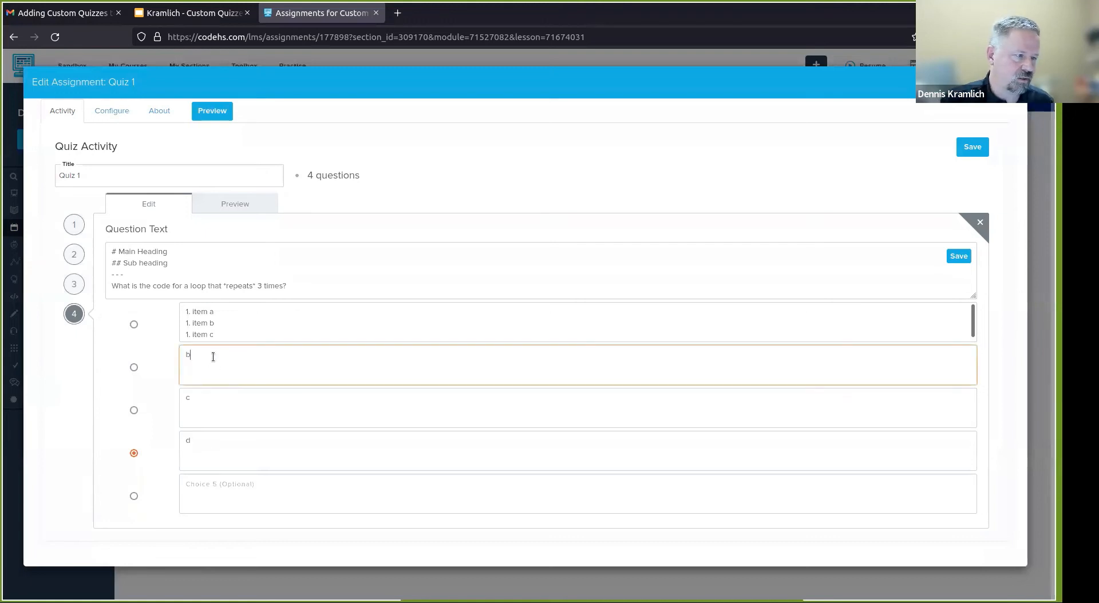
pyautogui.press('BackSpace')
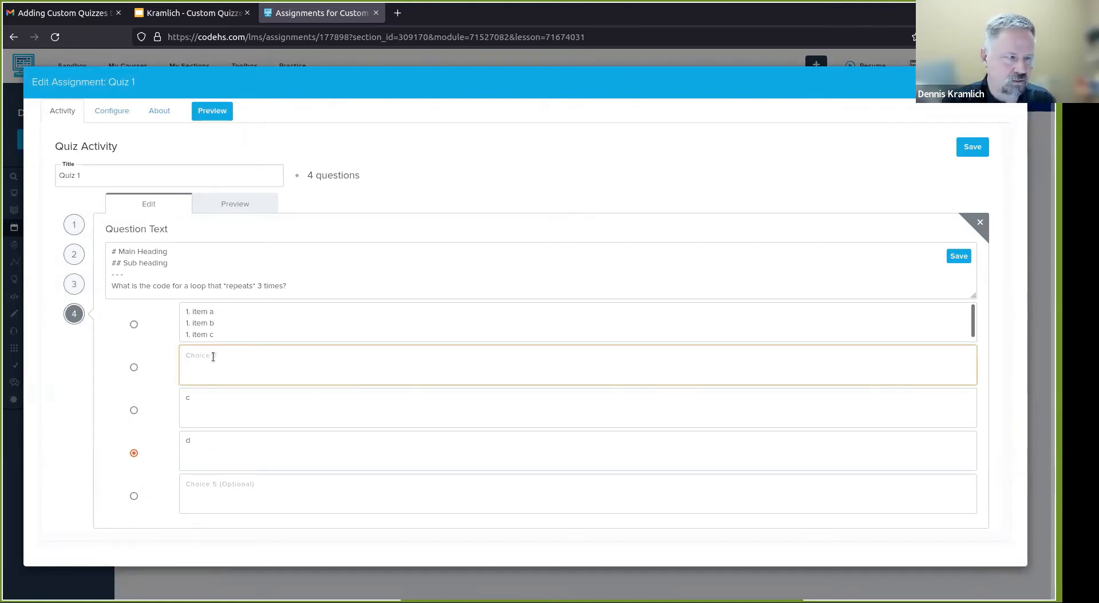
pyautogui.write('-')
pyautogui.press('BackSpace')
pyautogui.press('BackSpace')
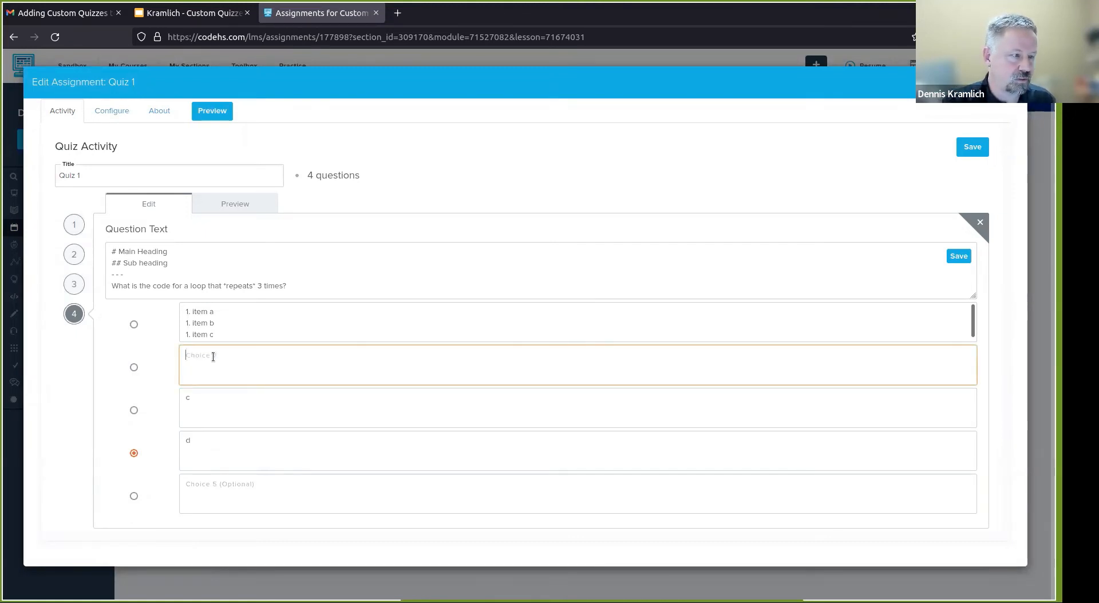
pyautogui.write('- ')
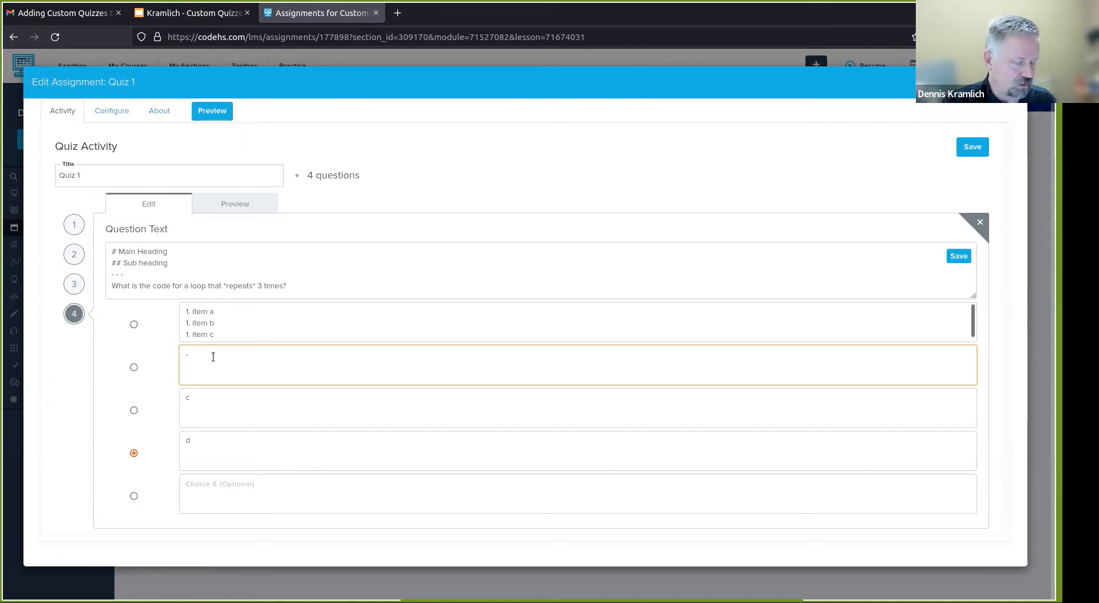
pyautogui.write('bask')
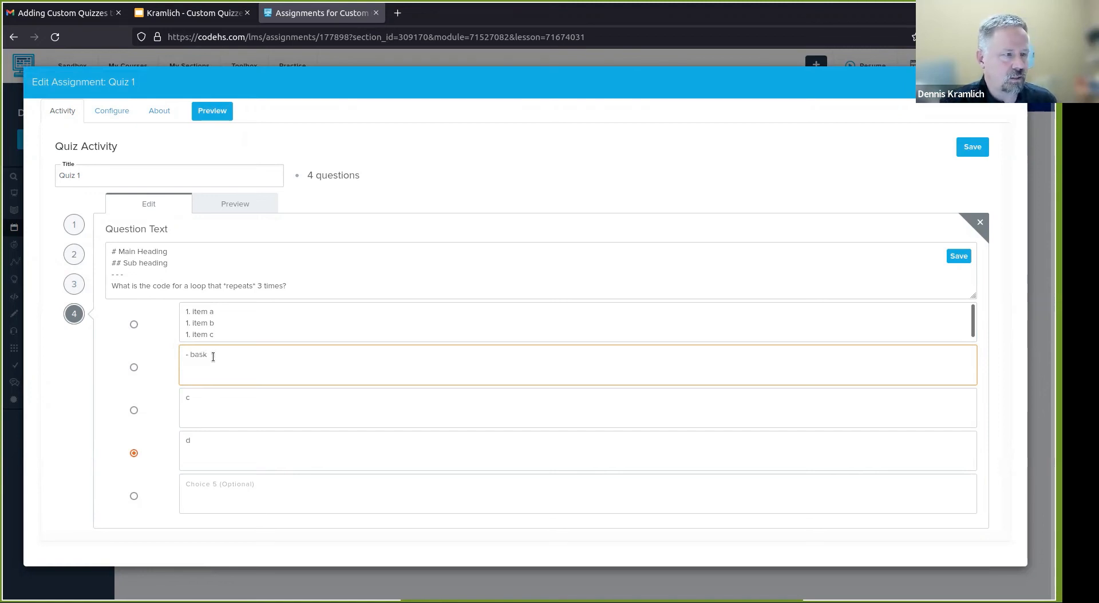
pyautogui.write('etball')
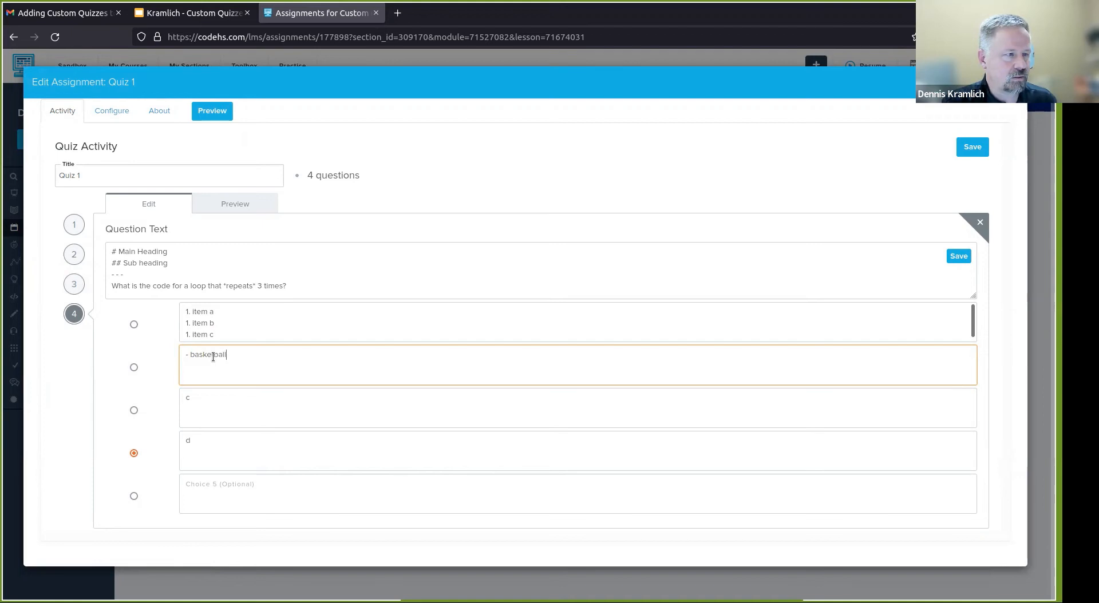
pyautogui.press('Return')
pyautogui.write('- foot')
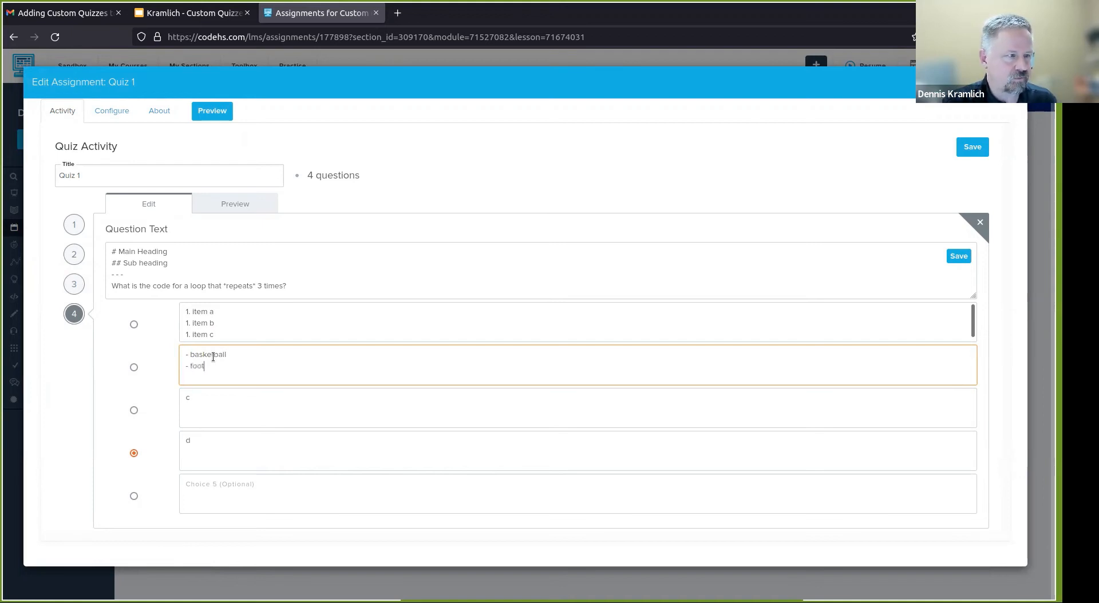
pyautogui.write('ball')
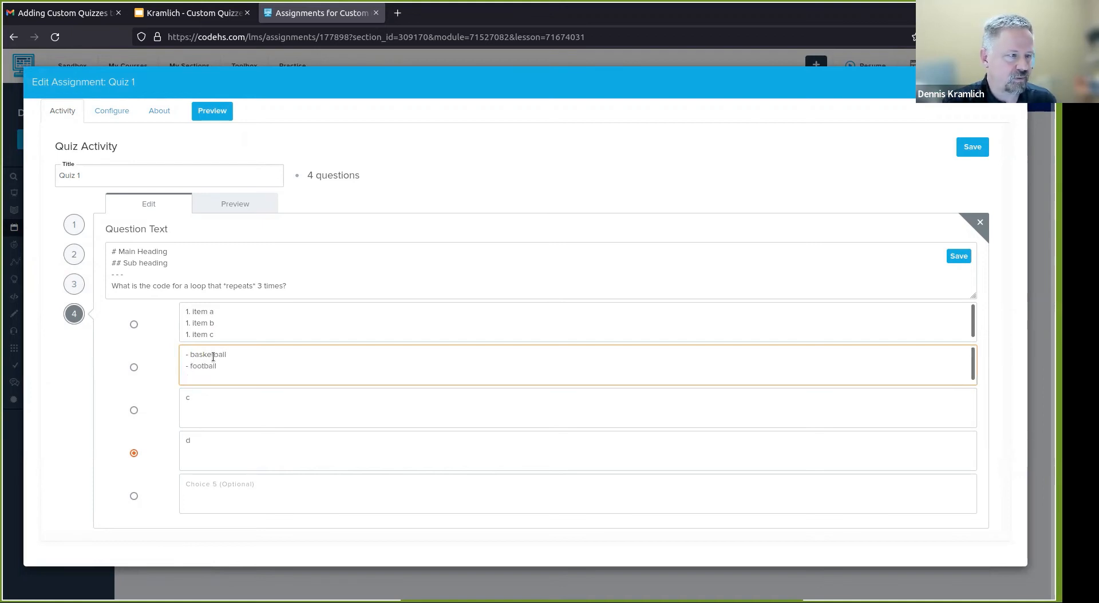
pyautogui.press('Return')
pyautogui.write('- soccer')
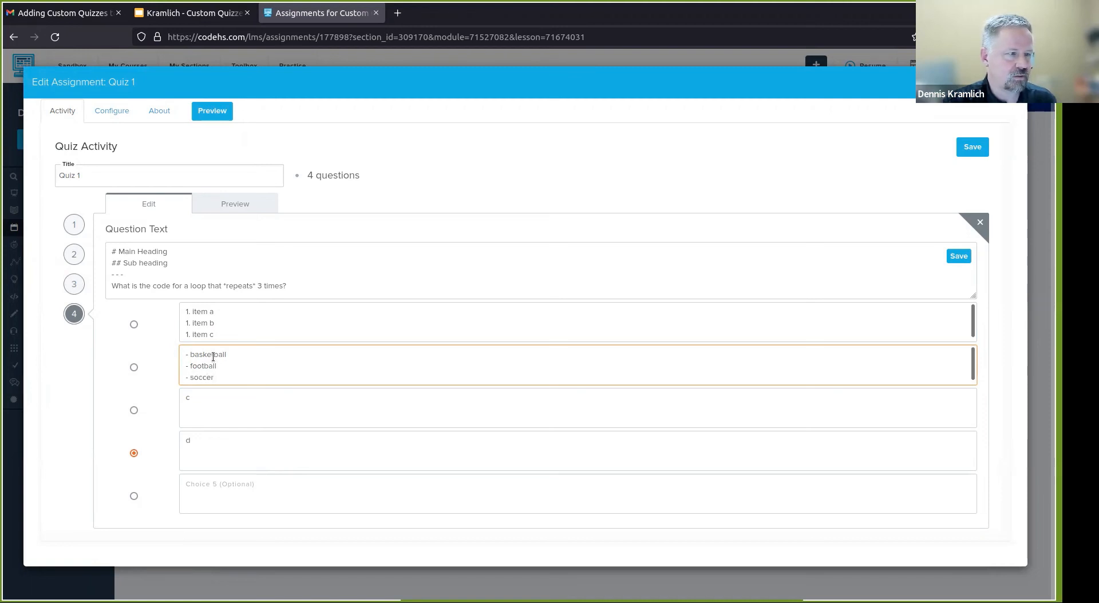
# Step: Save the fourth question with its bulleted list and reopen it to preview how choice 2 renders
pyautogui.click(963, 256)
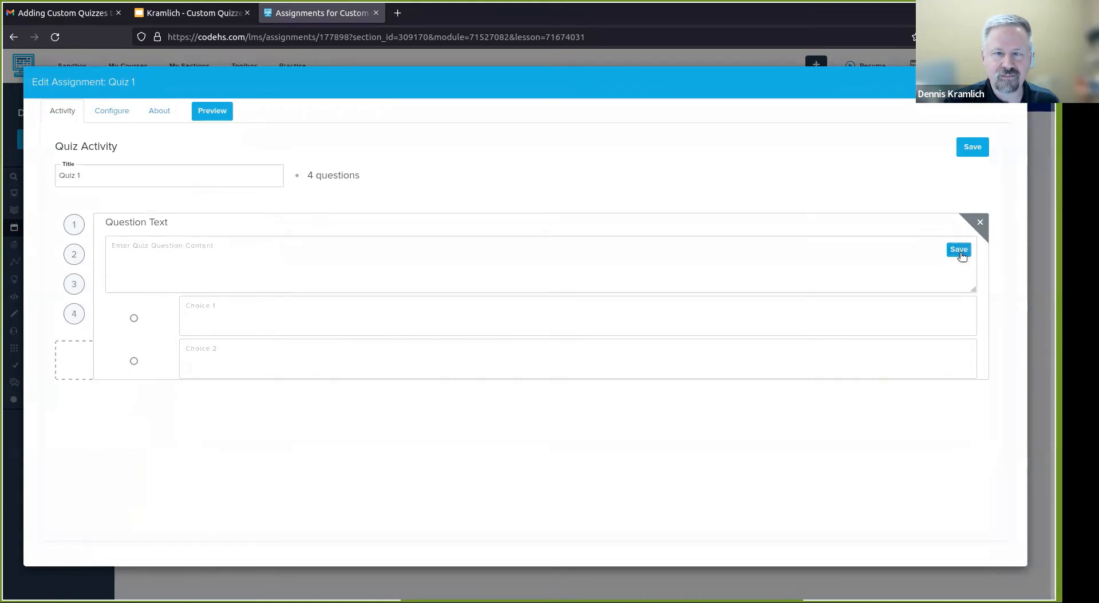
pyautogui.click(947, 319)
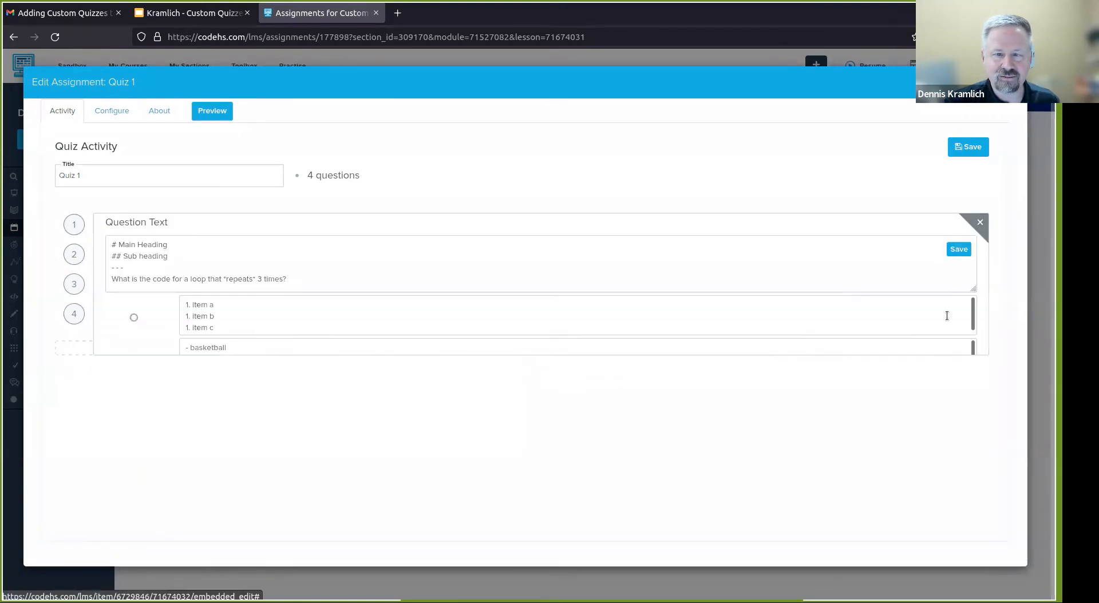
pyautogui.click(955, 258)
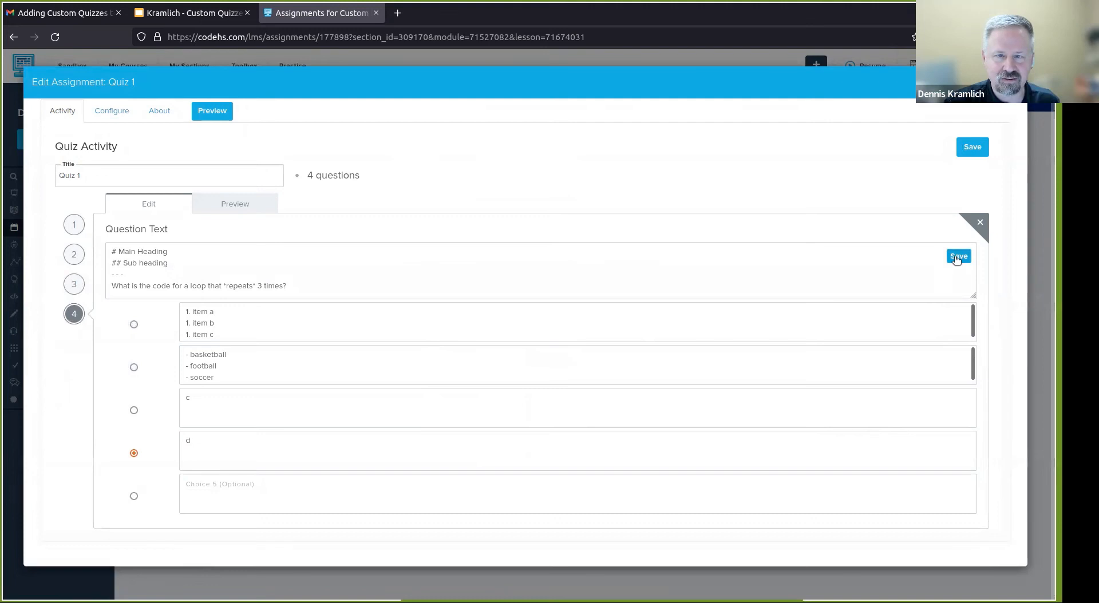
pyautogui.click(940, 314)
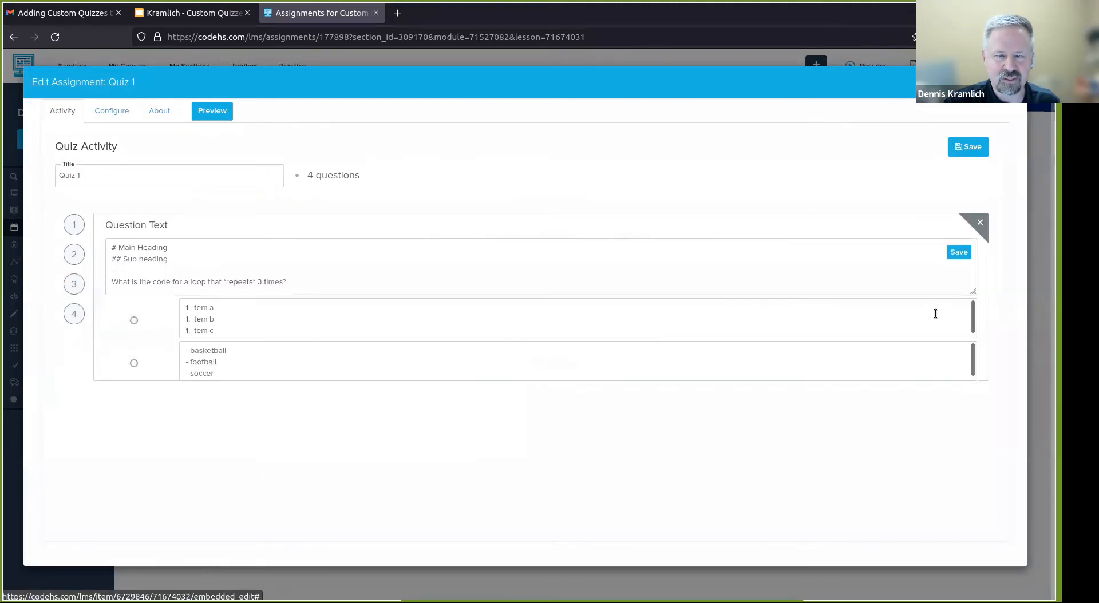
pyautogui.click(232, 204)
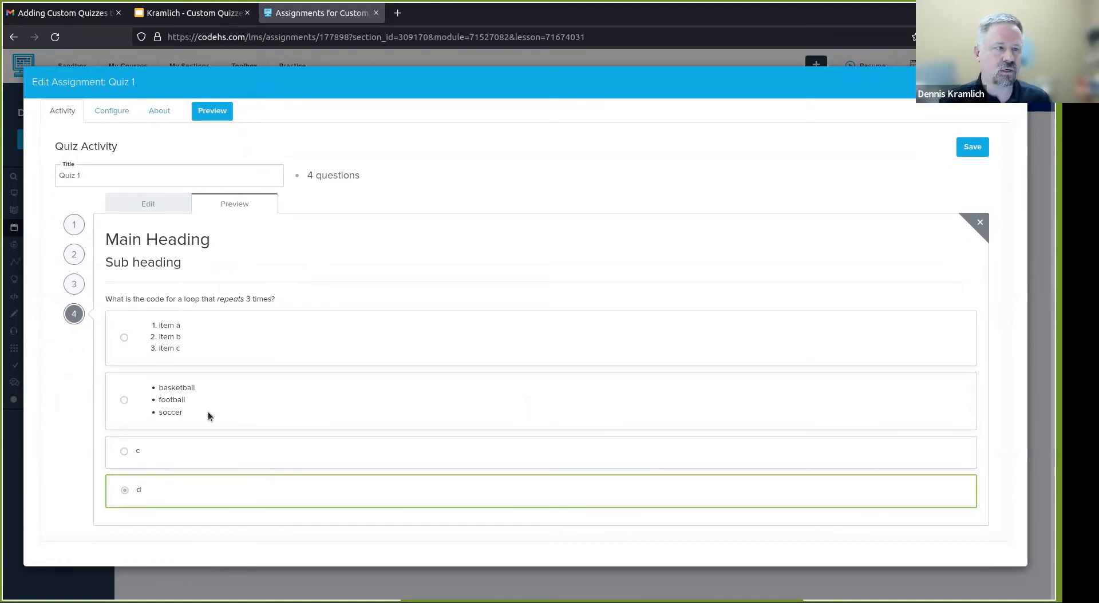
# Step: Try to replace choice 3 with "This is not a block quote" above the line "> This is a block quote" and save the question
pyautogui.click(153, 207)
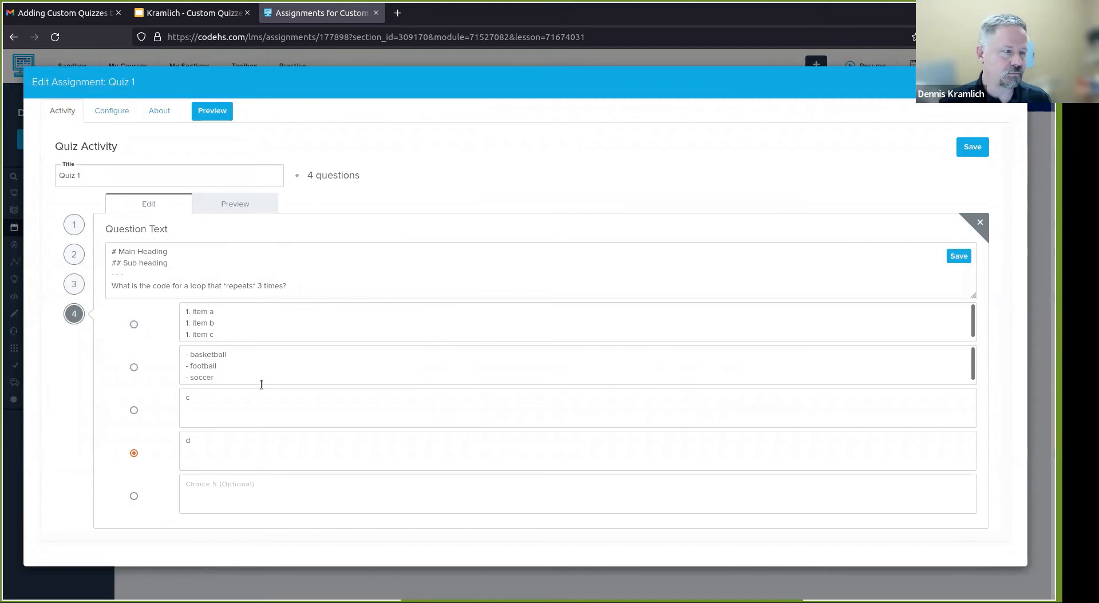
pyautogui.click(229, 405)
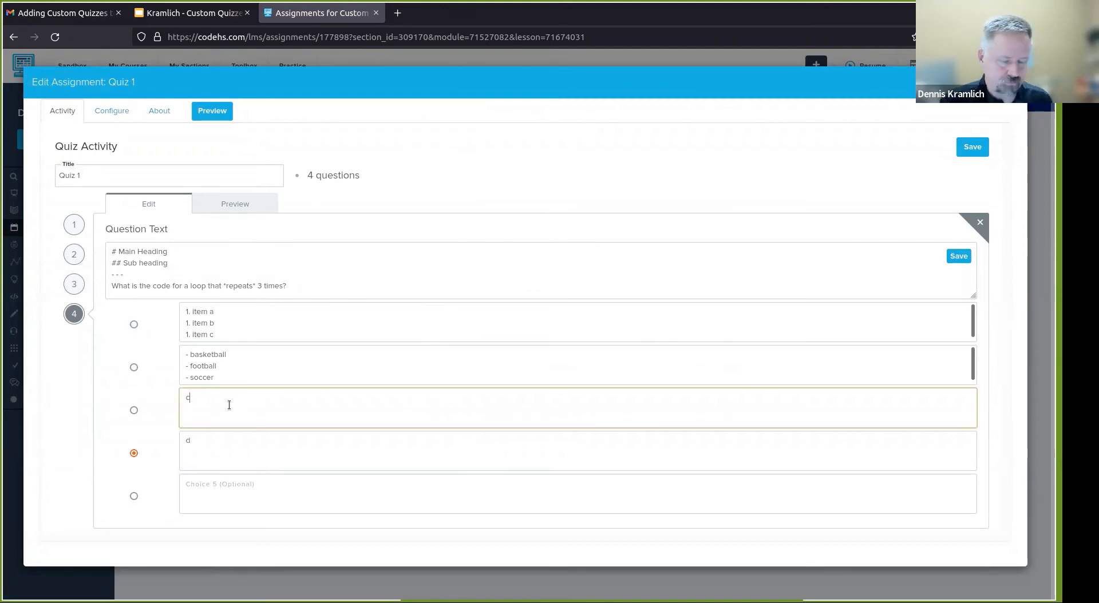
pyautogui.press('BackSpace')
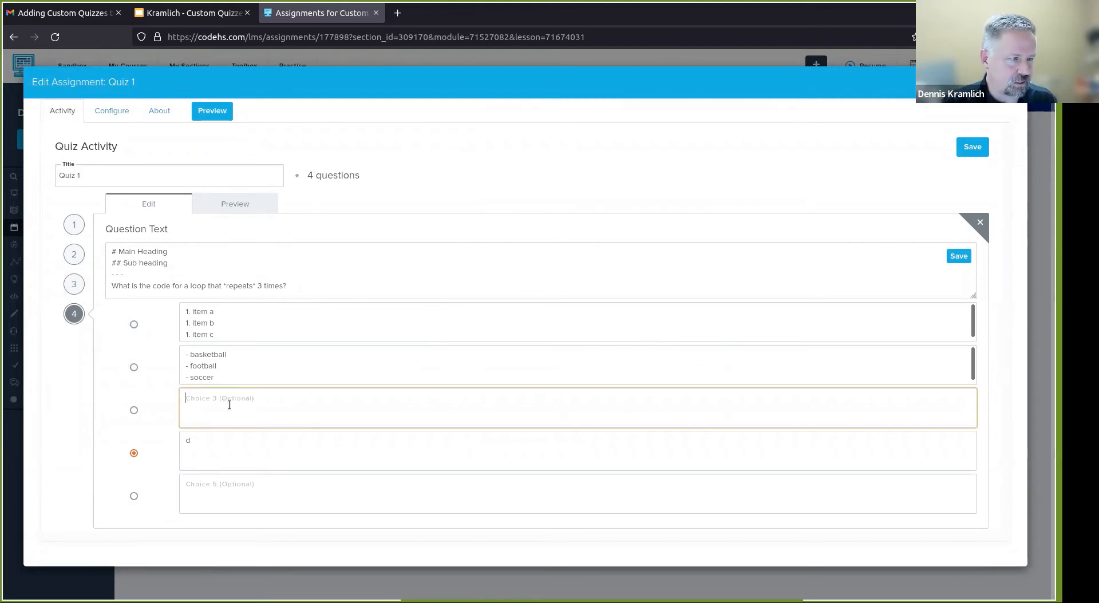
pyautogui.write('>')
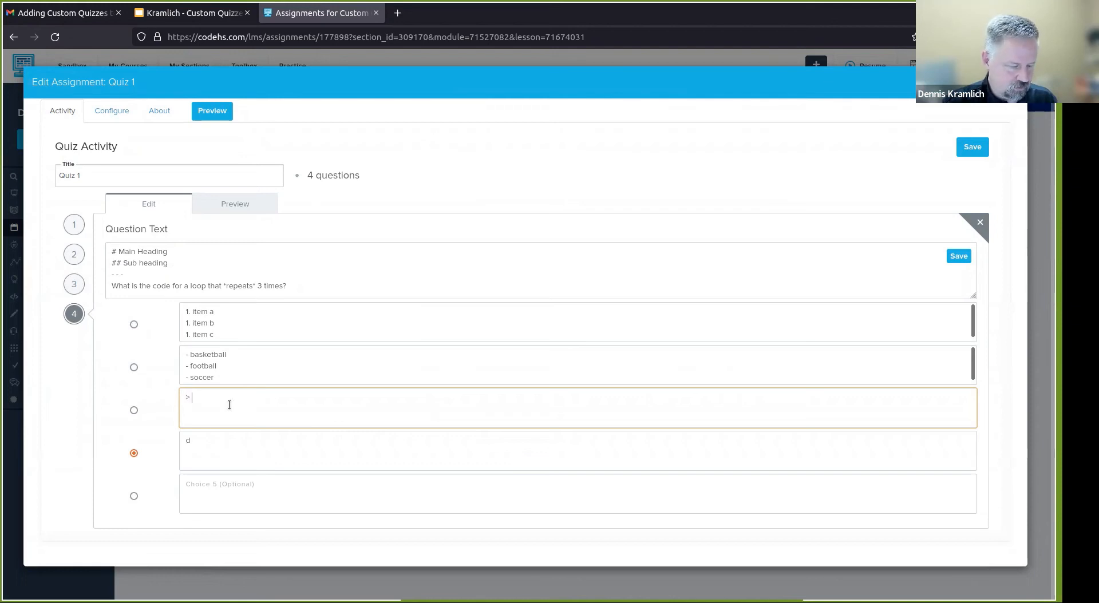
pyautogui.write(' This is a qua')
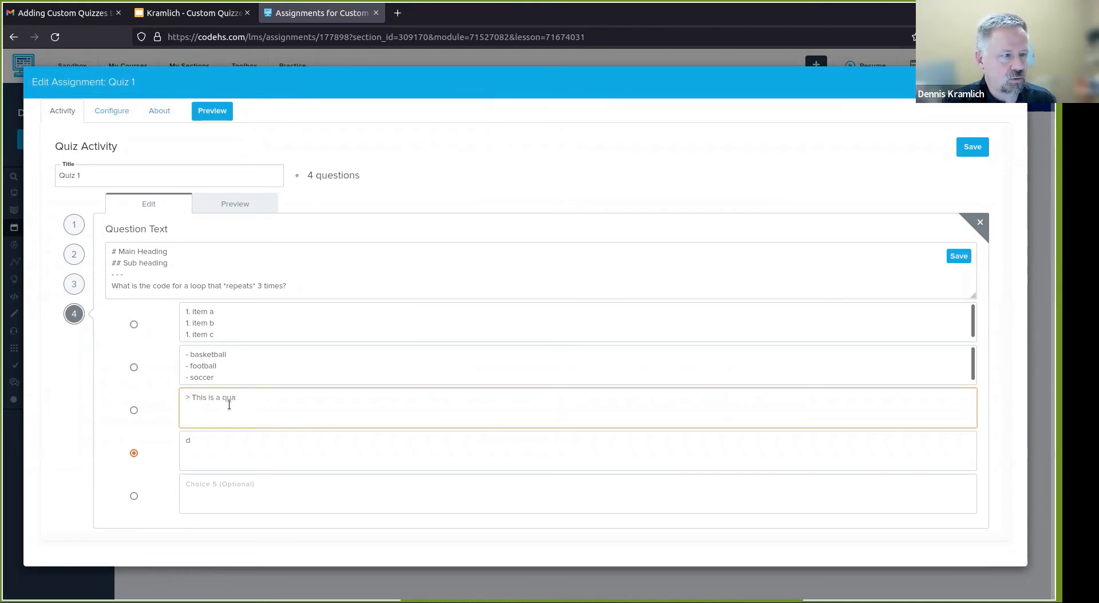
pyautogui.press('BackSpace')
pyautogui.press('BackSpace')
pyautogui.press('BackSpace')
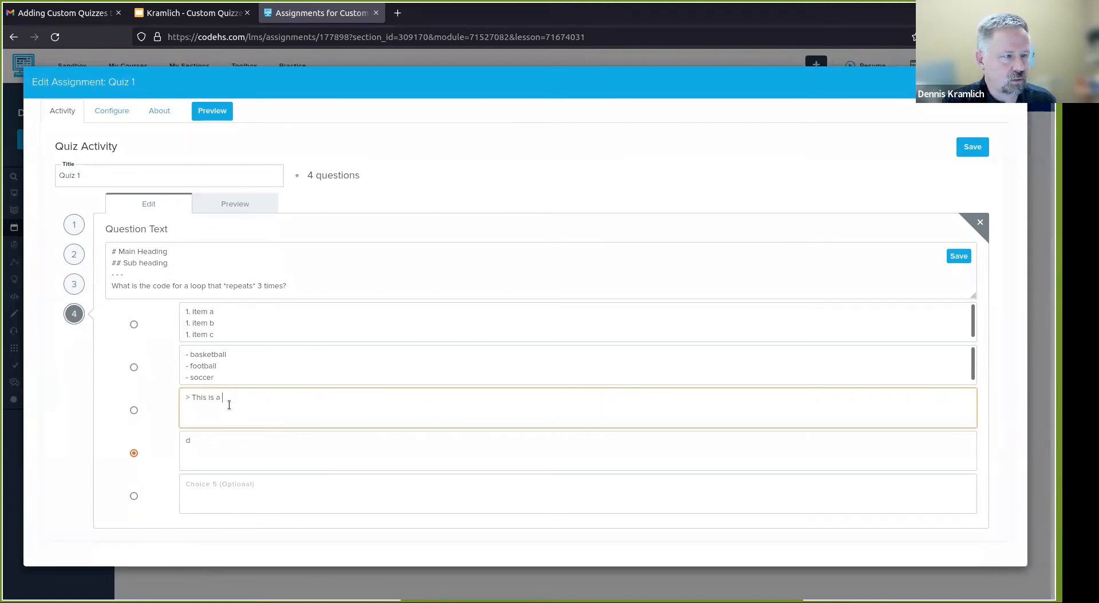
pyautogui.write('block')
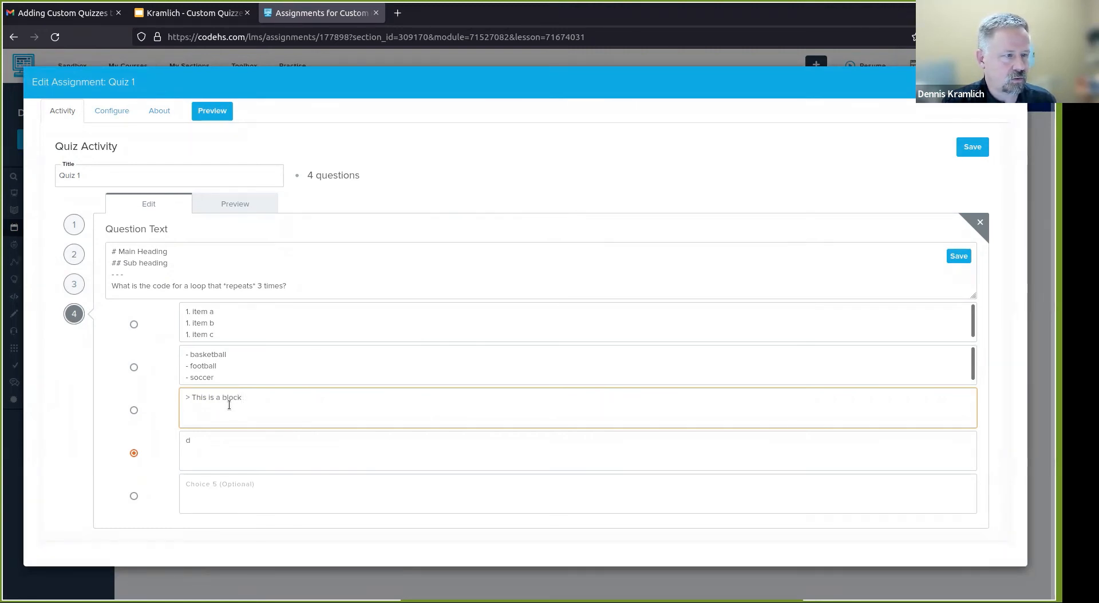
pyautogui.write(' quote')
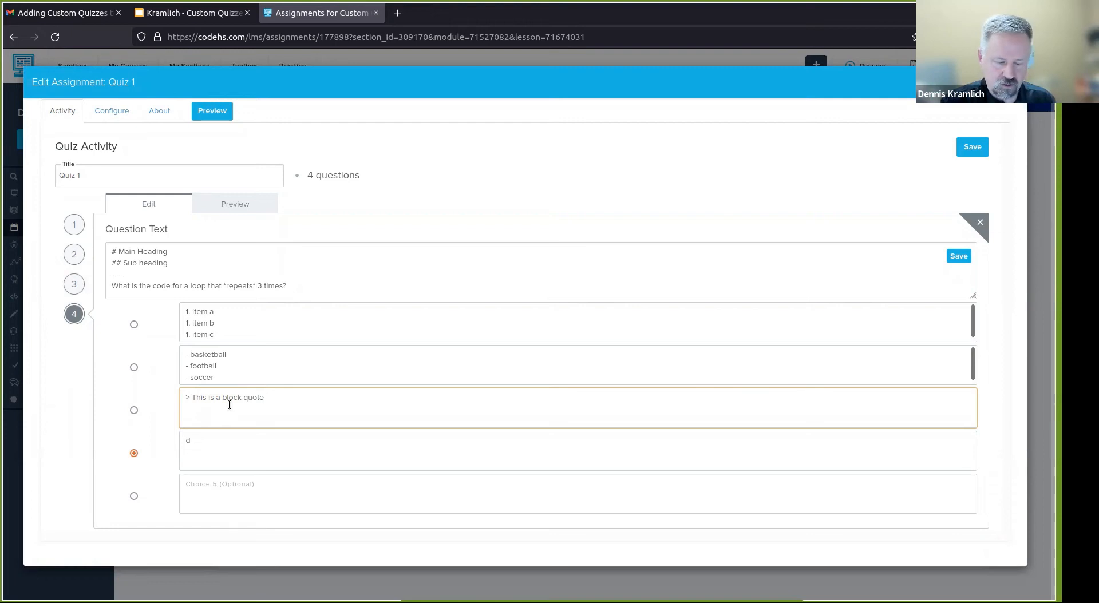
pyautogui.press('Return')
pyautogui.press('Up')
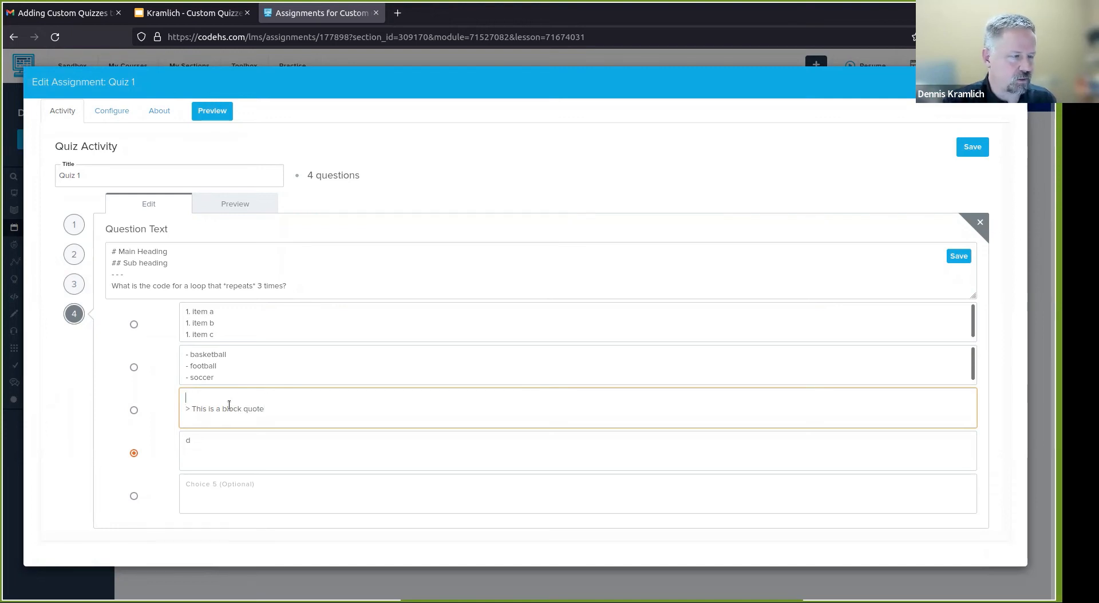
pyautogui.write('This is ')
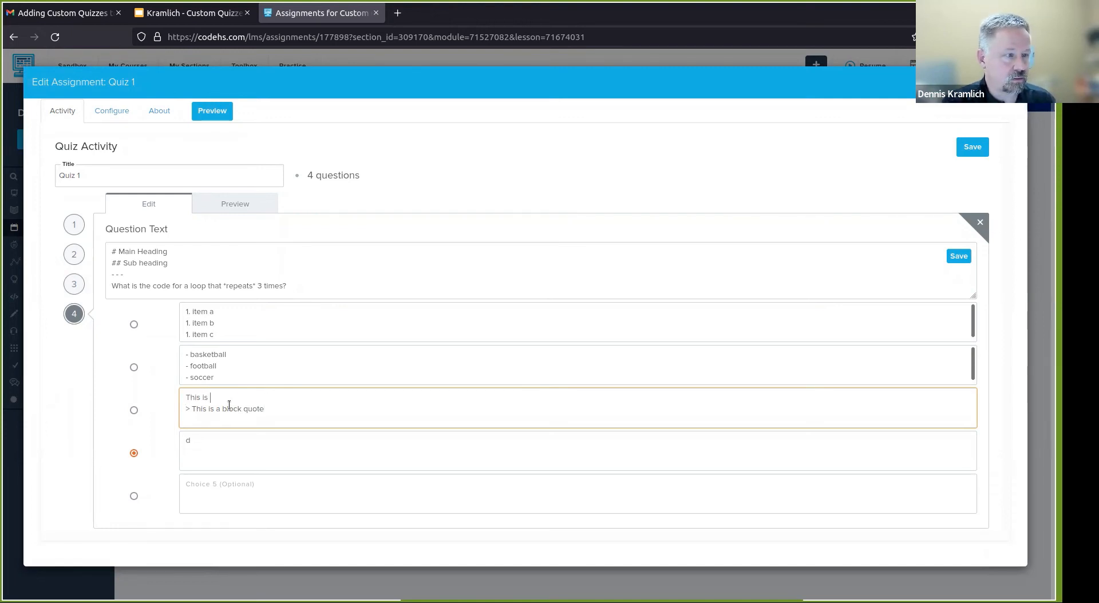
pyautogui.write('not a block quote')
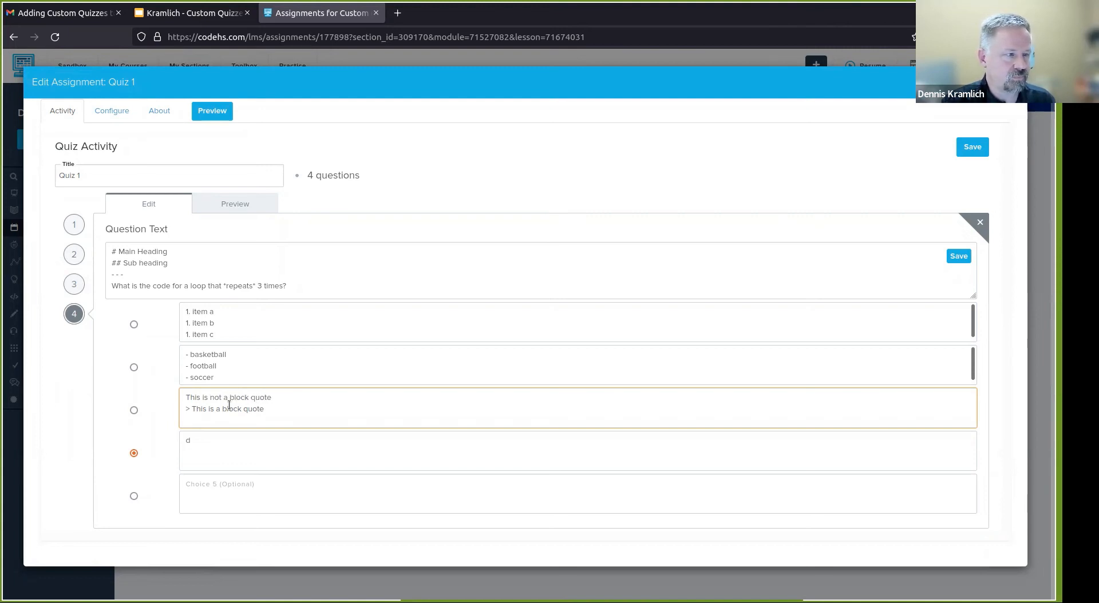
pyautogui.click(960, 258)
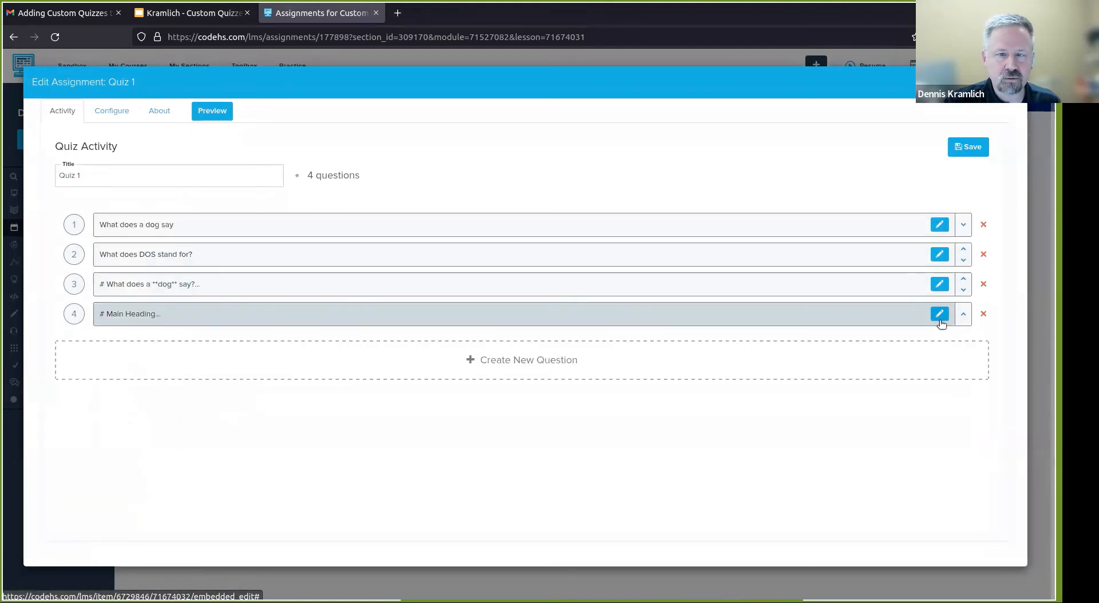
# Step: Reopen the fourth question and replace choice 3 with "This is not a block quote" above the line "> This is a block quote"
pyautogui.click(940, 316)
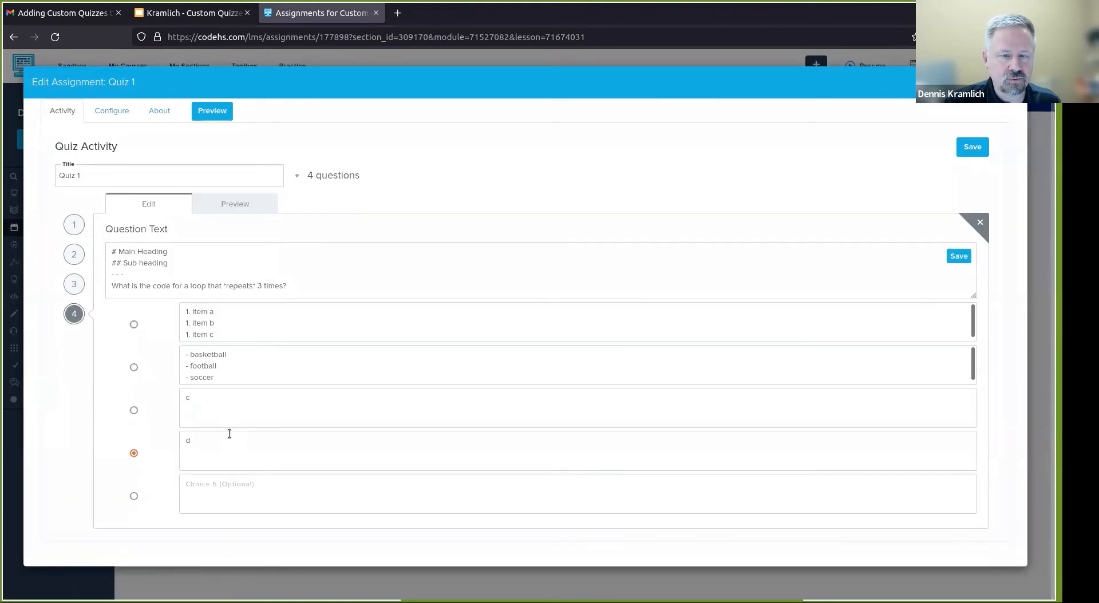
pyautogui.click(210, 399)
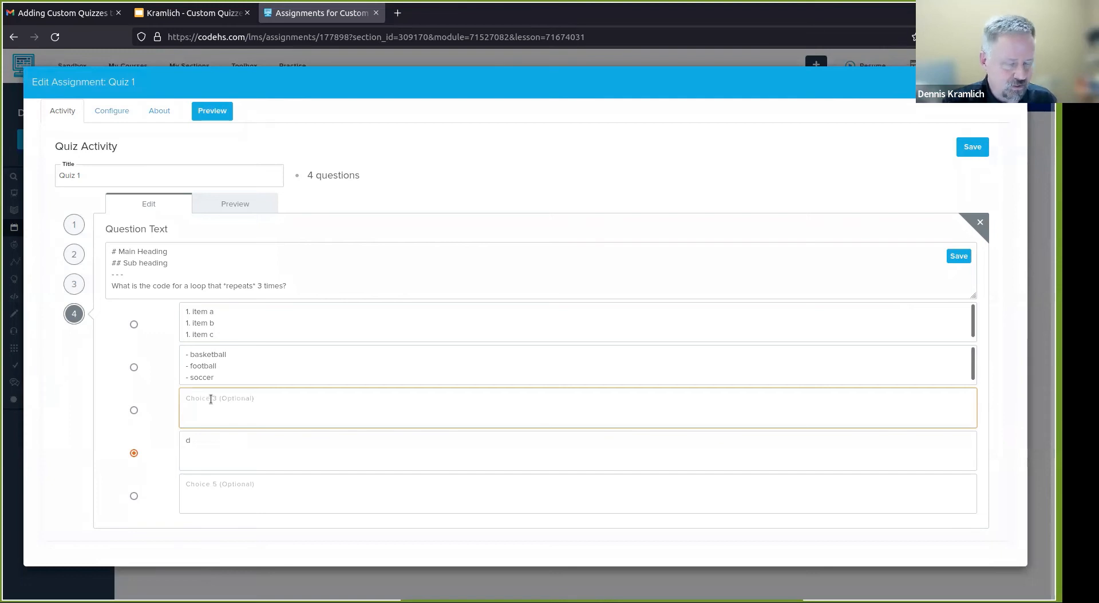
pyautogui.write('th')
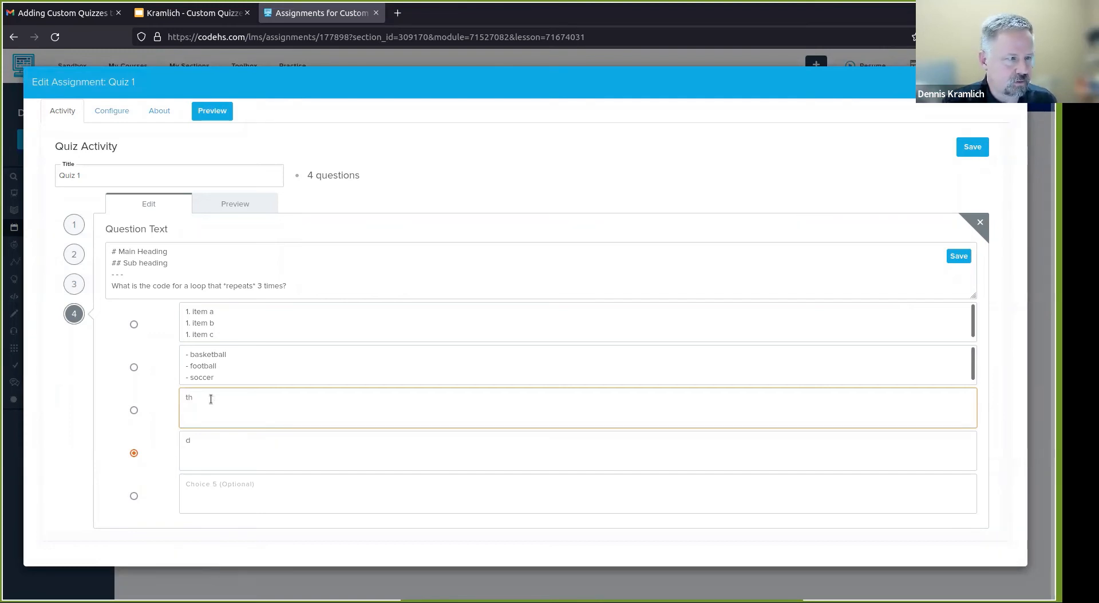
pyautogui.press('BackSpace')
pyautogui.press('BackSpace')
pyautogui.write('This is ')
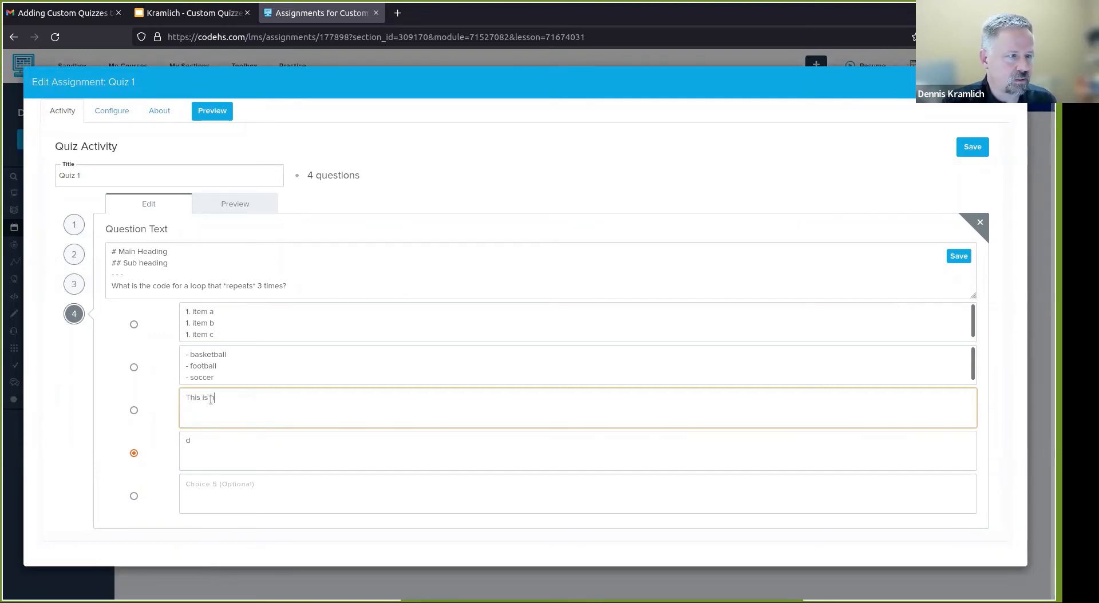
pyautogui.write('not a block')
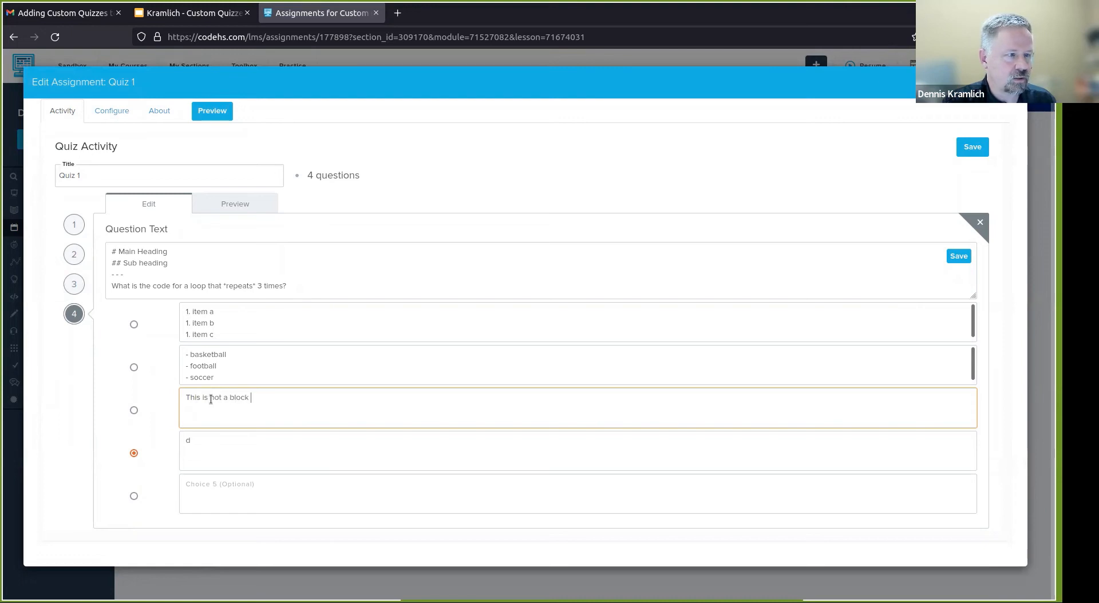
pyautogui.write(' quote')
pyautogui.press('Return')
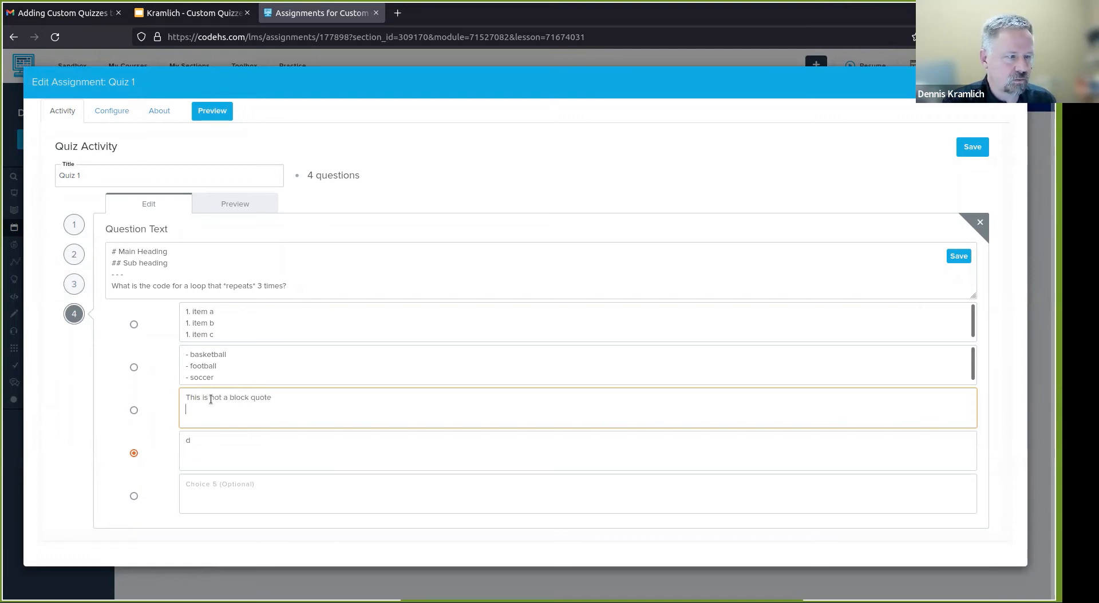
pyautogui.write('> Thi')
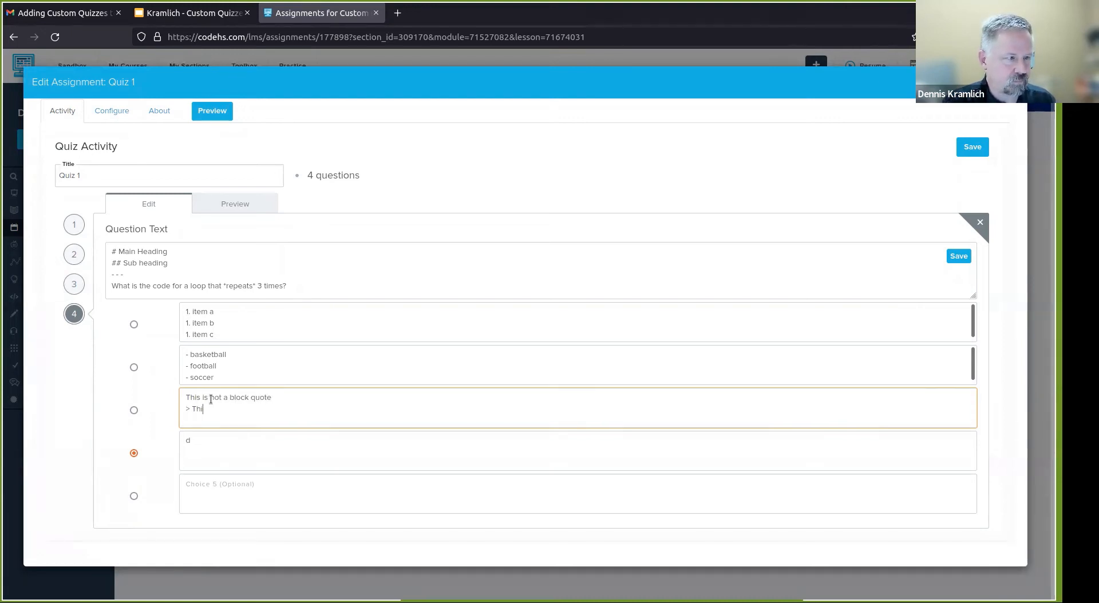
pyautogui.write('s is a block quote')
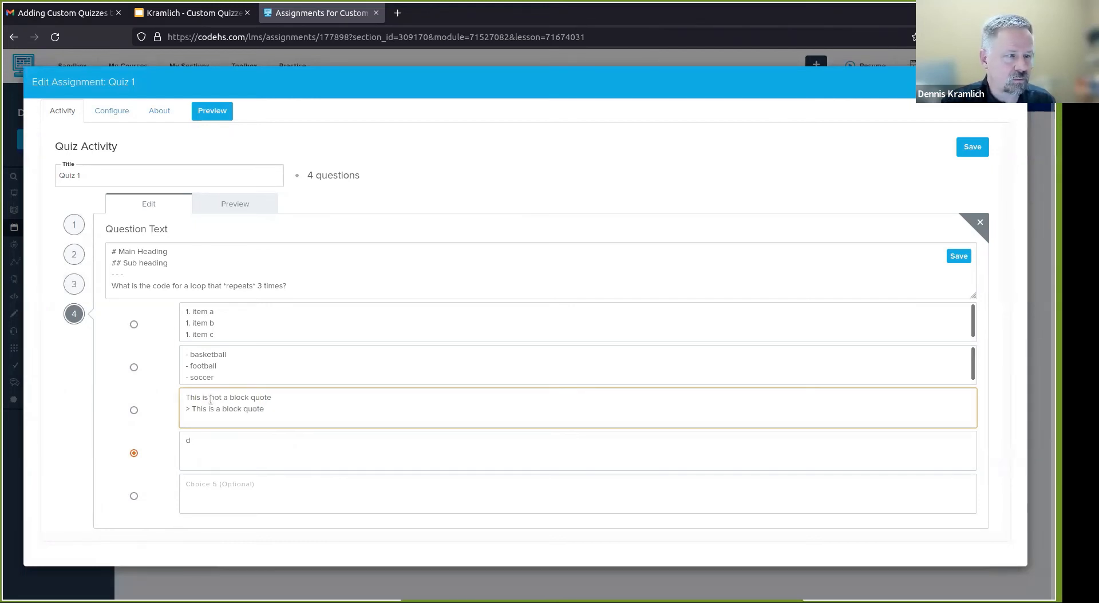
# Step: Save the fourth question and reopen it to preview how the block quote in choice 3 renders
pyautogui.click(959, 256)
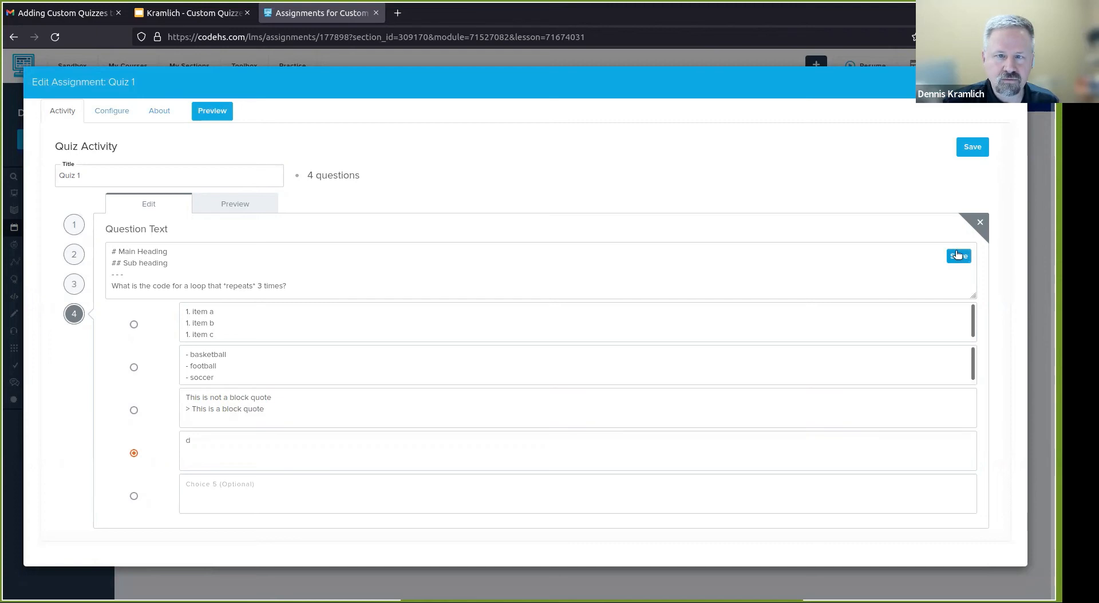
pyautogui.click(947, 314)
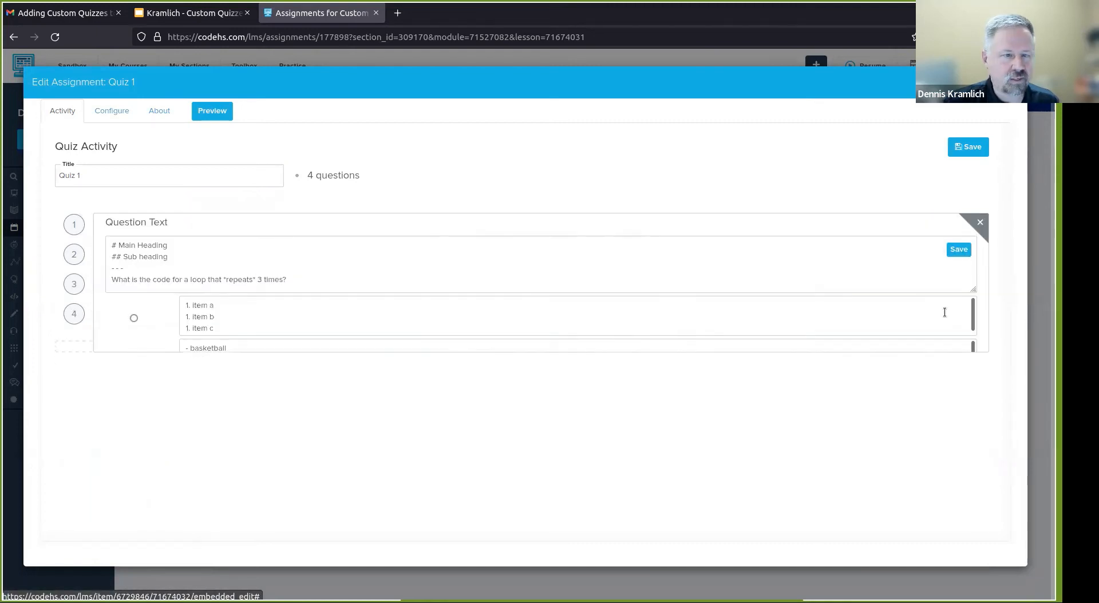
pyautogui.click(243, 206)
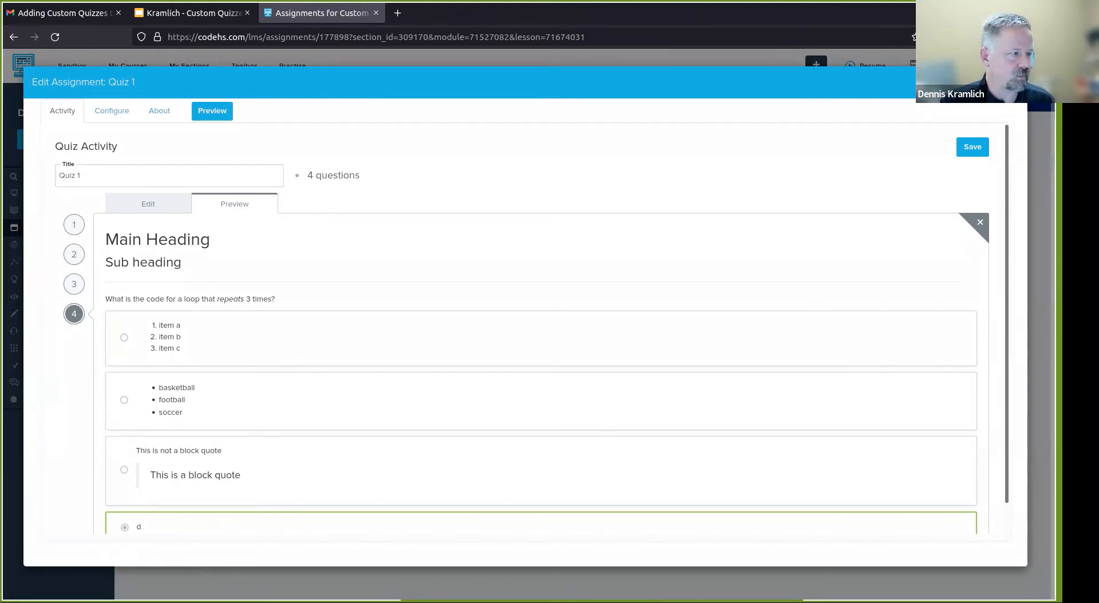
# Step: Look at the Practice Time and Markdown Resources slides in the Google Slides presentation and return to the CodeHS quiz preview
pyautogui.click(209, 19)
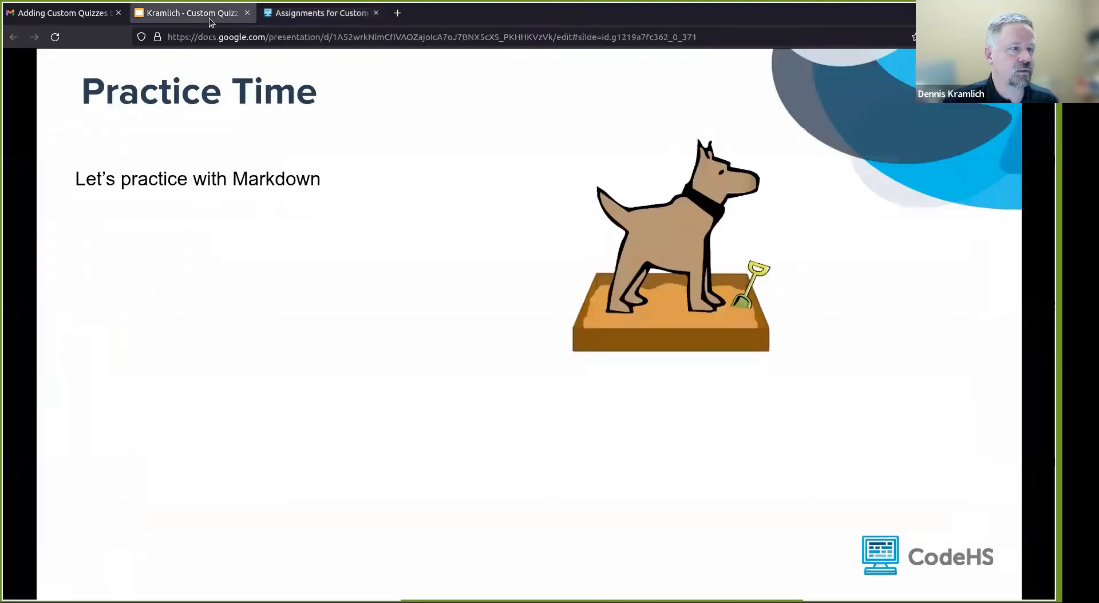
pyautogui.click(363, 228)
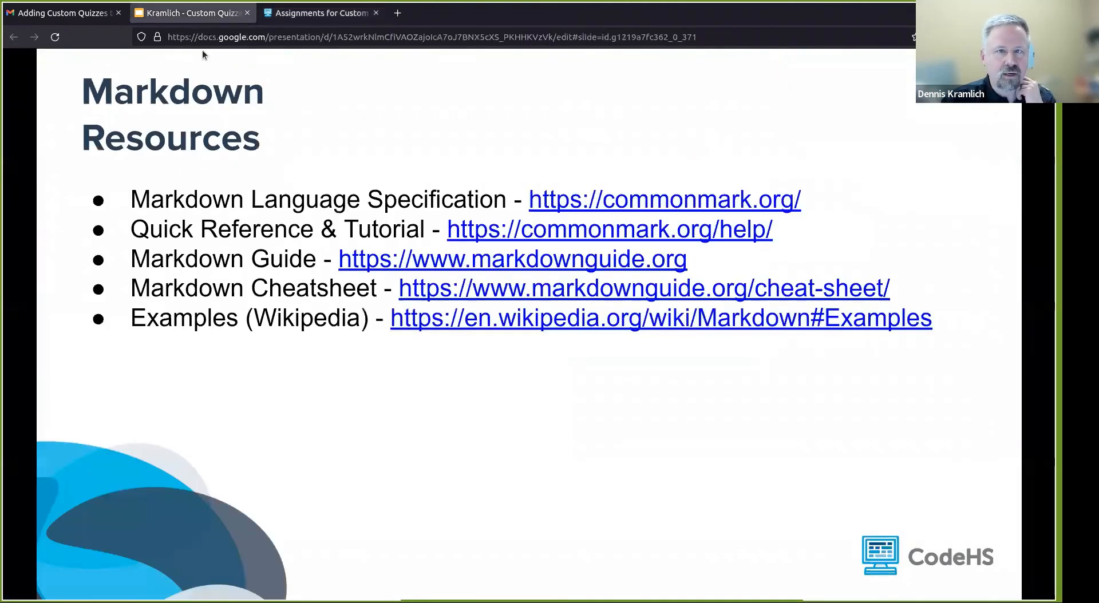
pyautogui.press('Left')
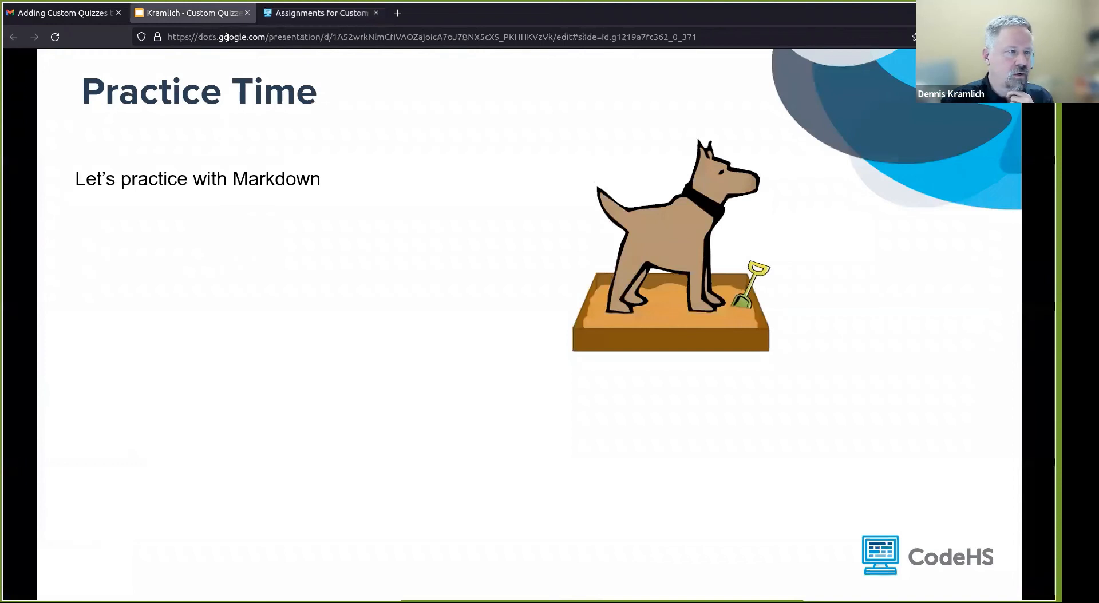
pyautogui.click(283, 16)
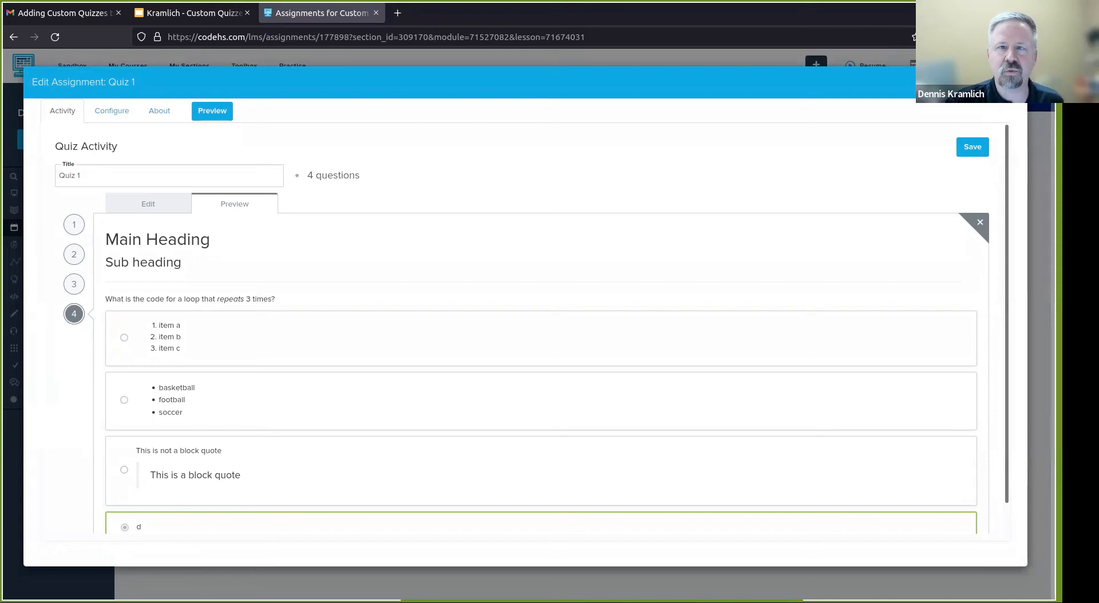
# Step: Close the Quiz 1 editor and open the Gradebook for the custom quizzes section
pyautogui.press('Escape')
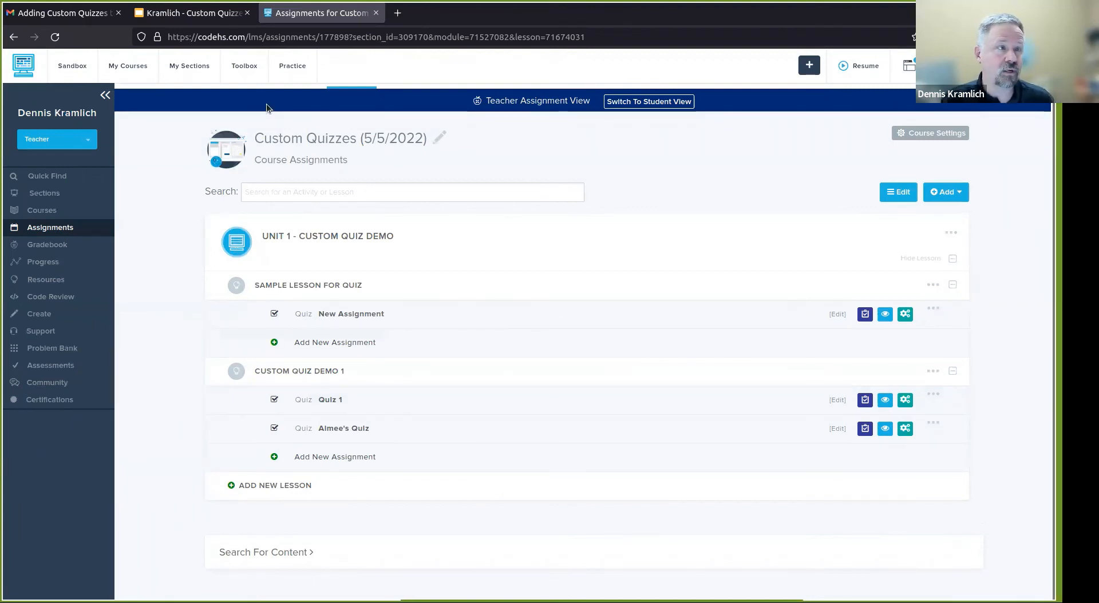
pyautogui.click(252, 75)
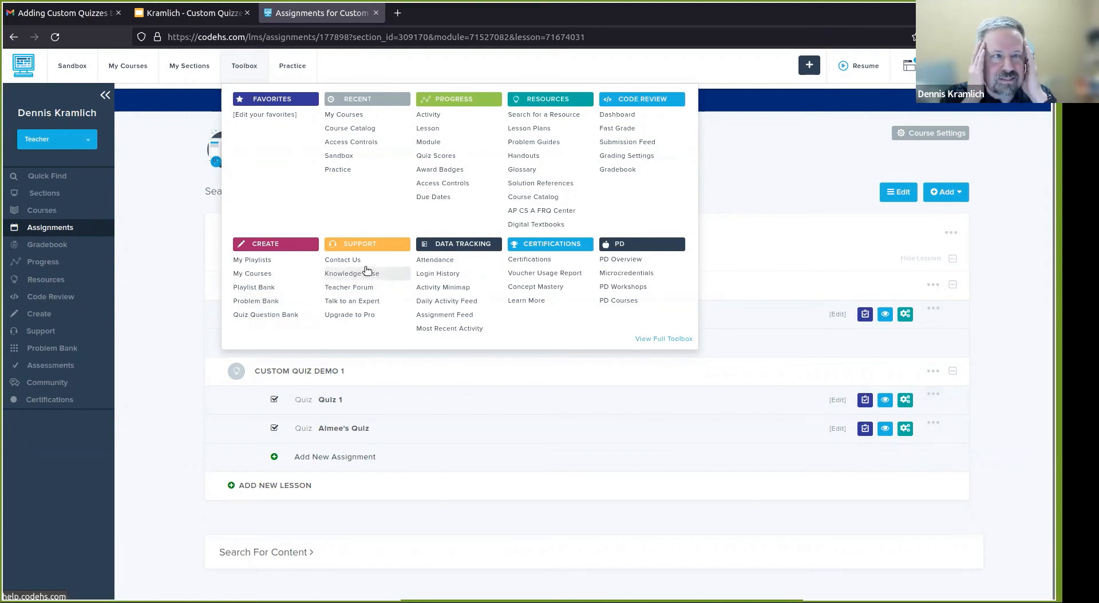
pyautogui.click(629, 171)
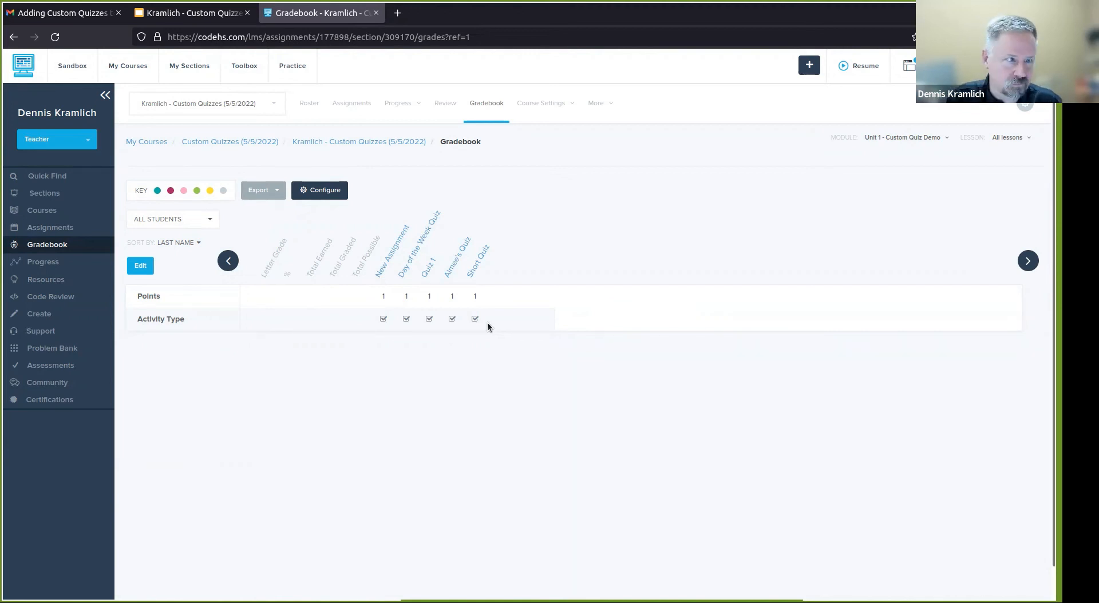
# Step: Examine the gradebook configuration options for display, student permissions, late assignments and grade calculations, and close them without saving
pyautogui.click(325, 192)
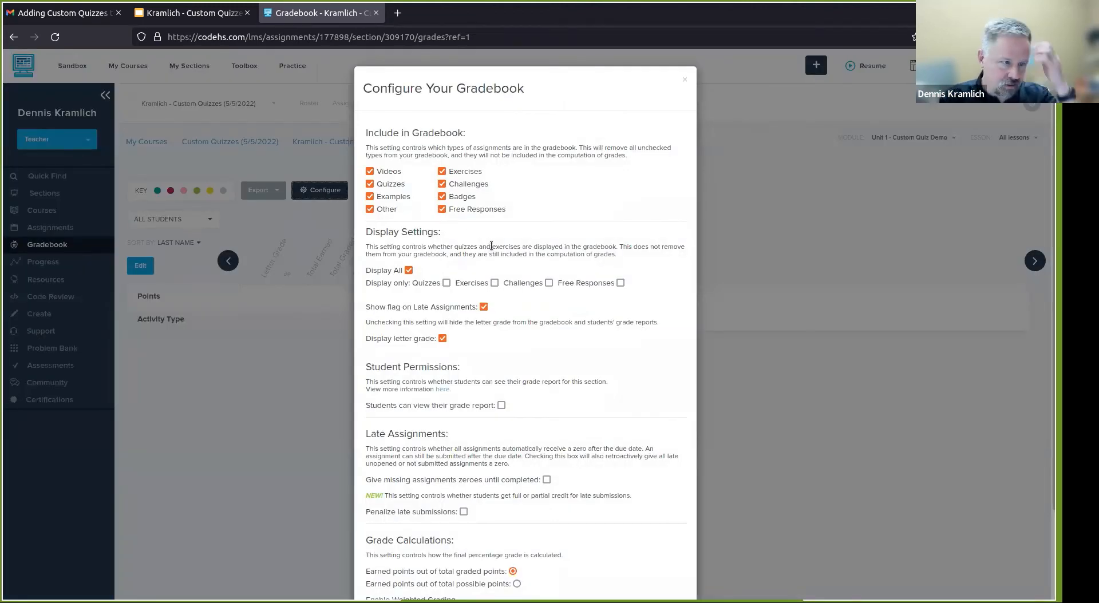
pyautogui.scroll(-3, 490, 246)
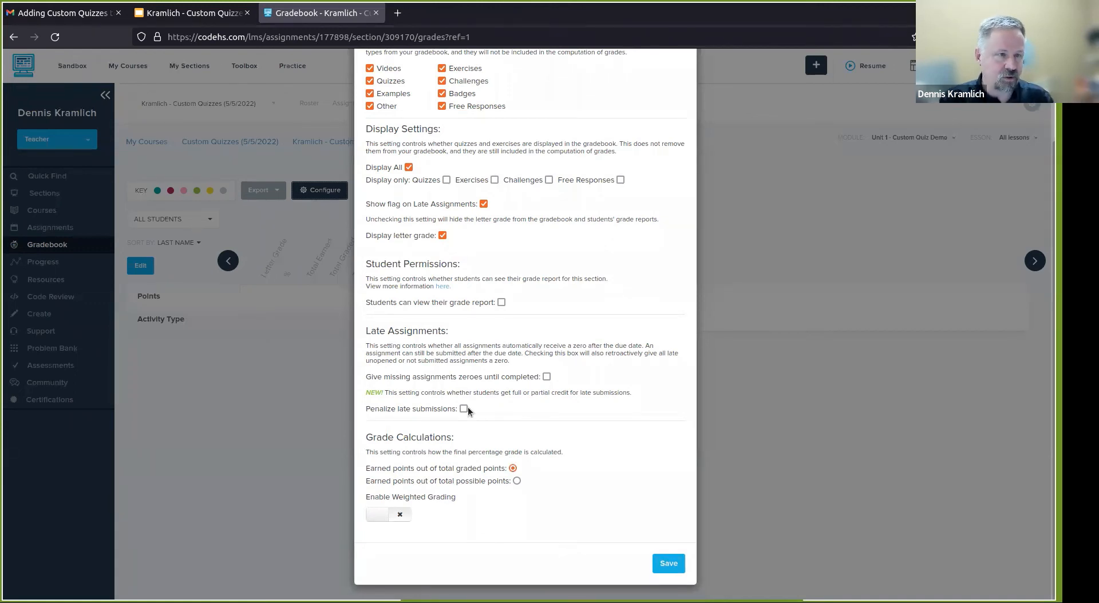
pyautogui.scroll(3, 468, 399)
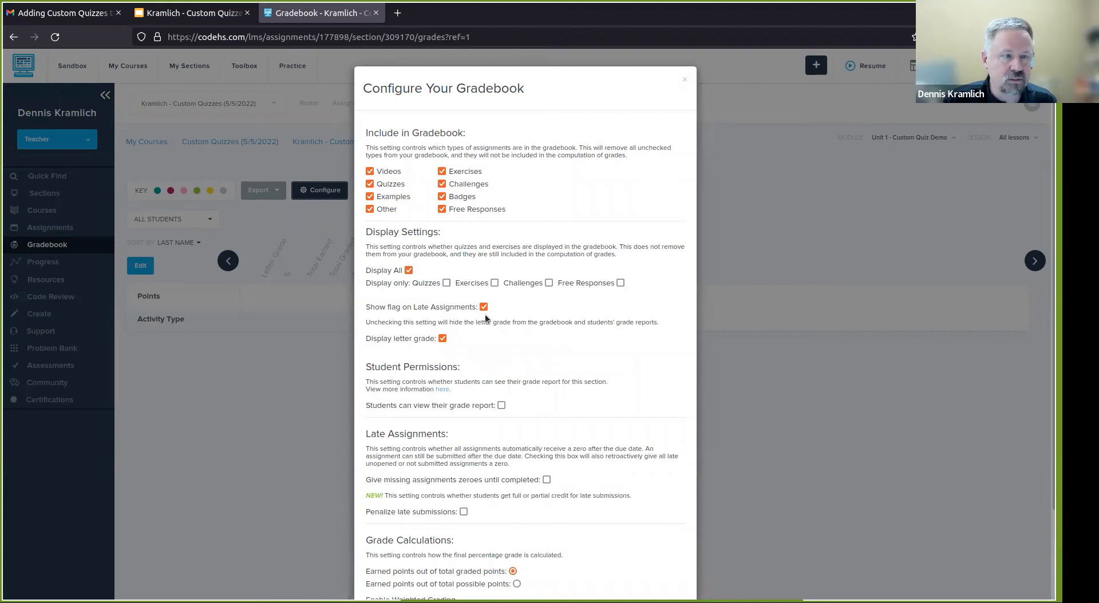
pyautogui.scroll(-2, 501, 366)
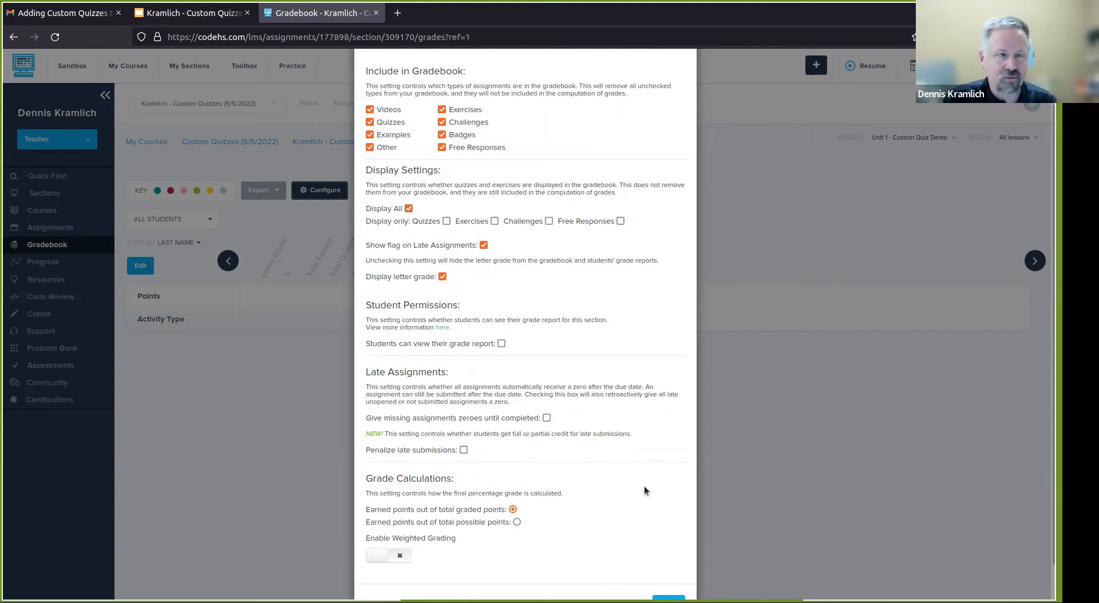
pyautogui.scroll(-1, 644, 491)
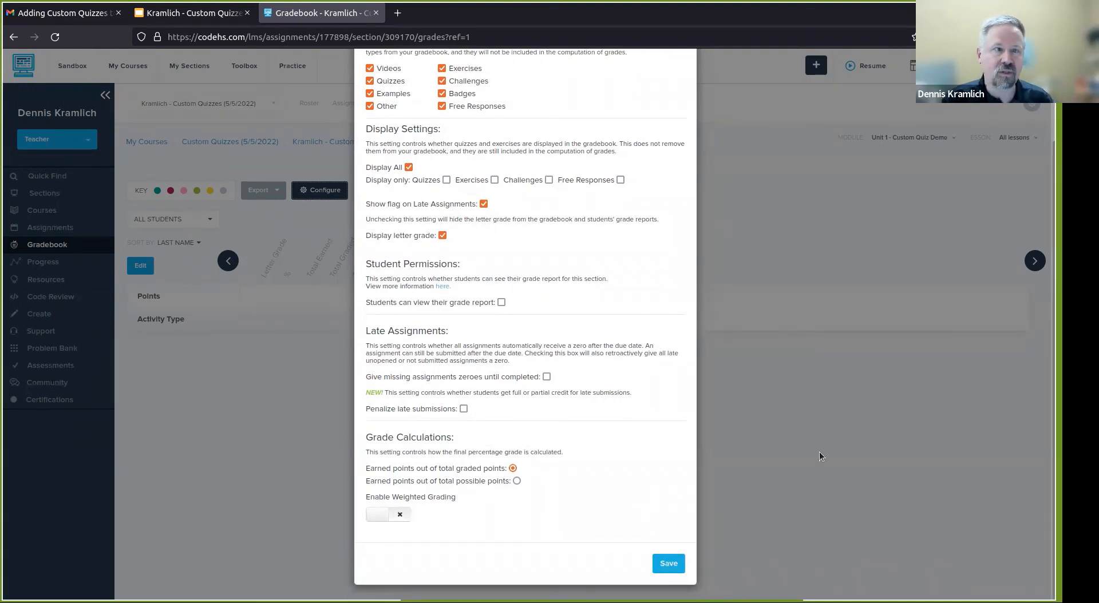
pyautogui.scroll(3, 821, 456)
pyautogui.click(686, 81)
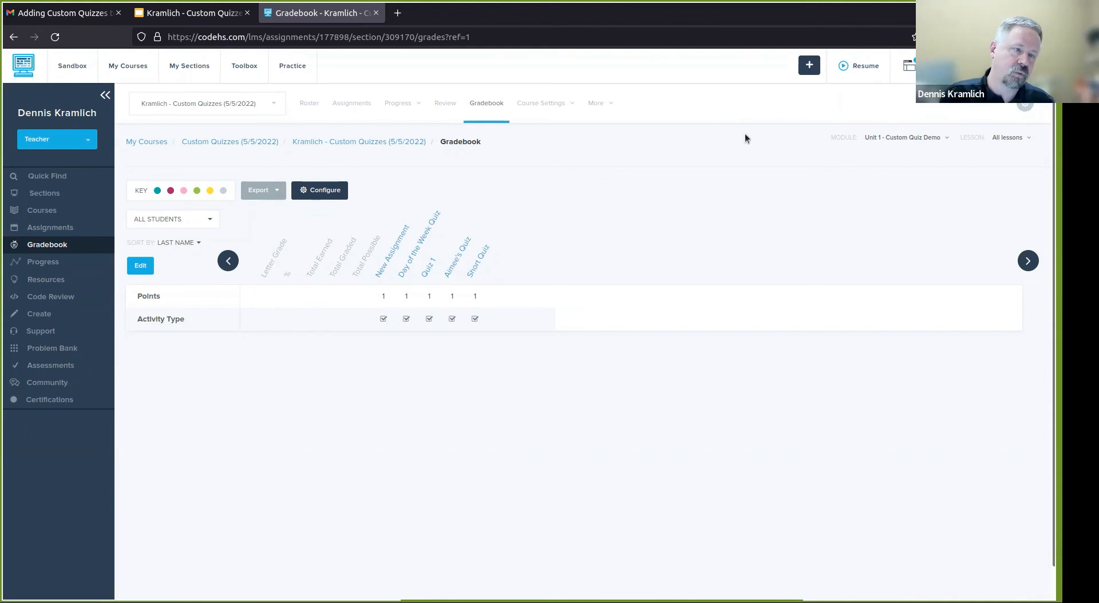
# Step: Return to the section's Assignments page and expand the lessons of Unit 1 - Custom Quiz Demo
pyautogui.click(408, 144)
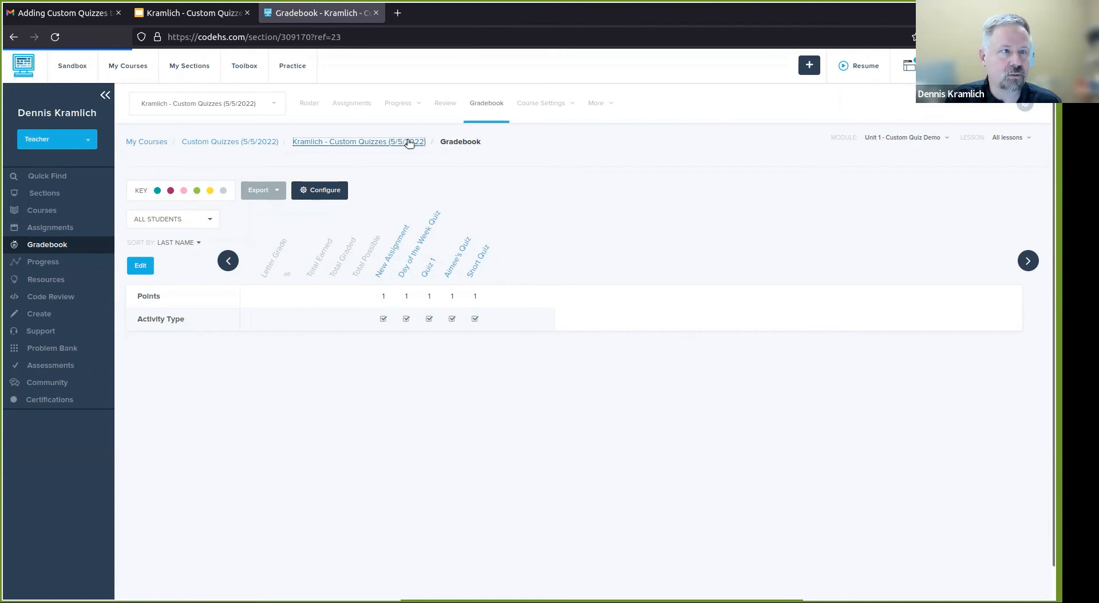
pyautogui.click(363, 106)
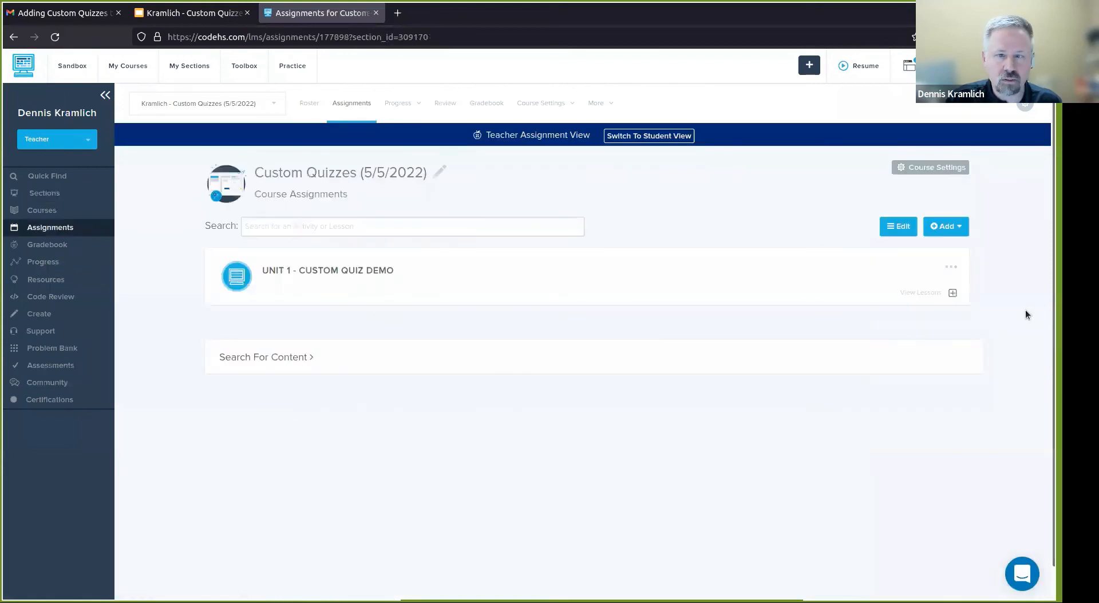
pyautogui.click(951, 293)
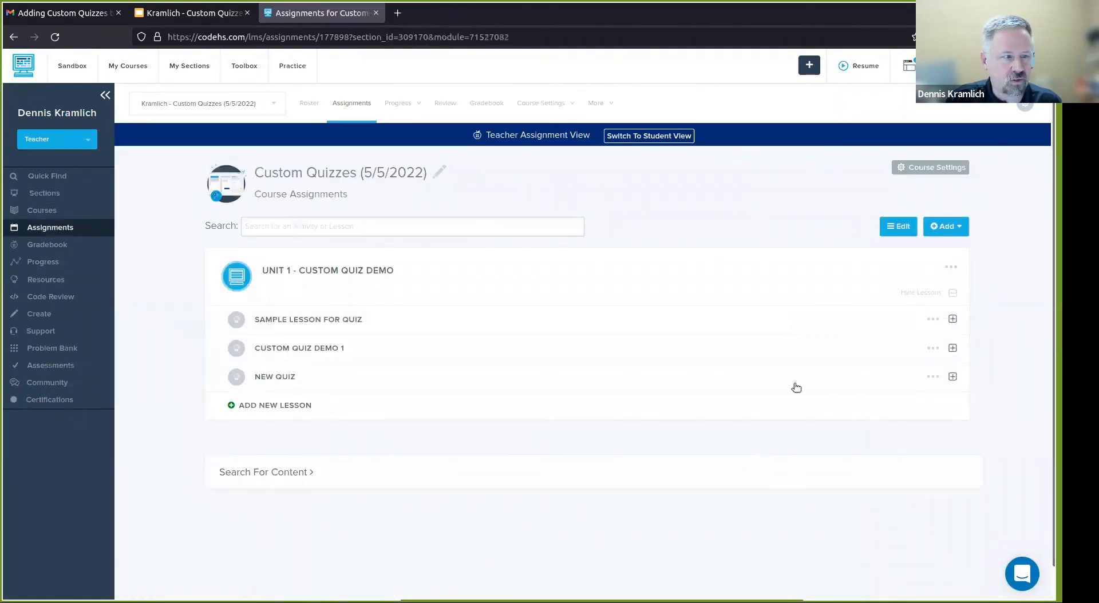